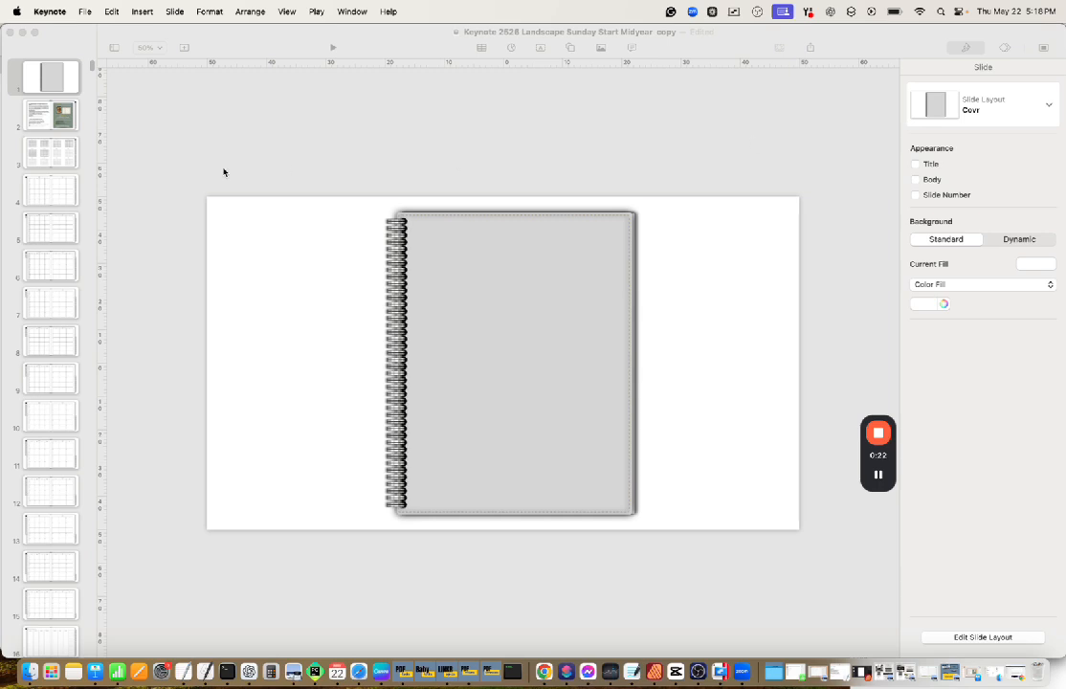
Open the front cover's slide layout for editing
click(247, 39)
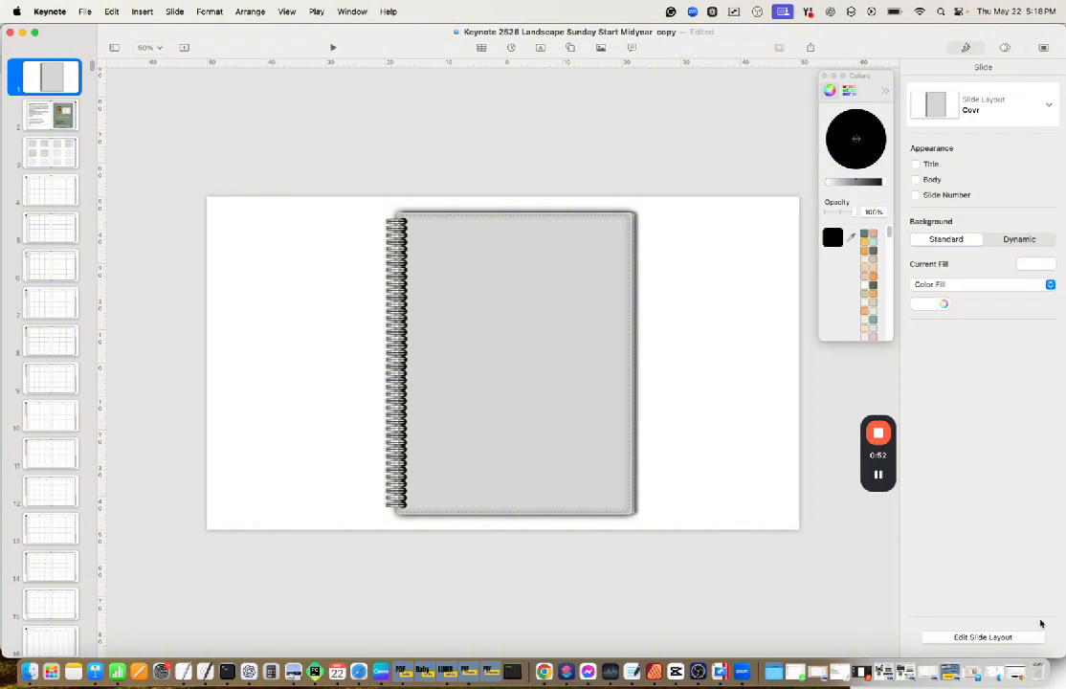
click(979, 637)
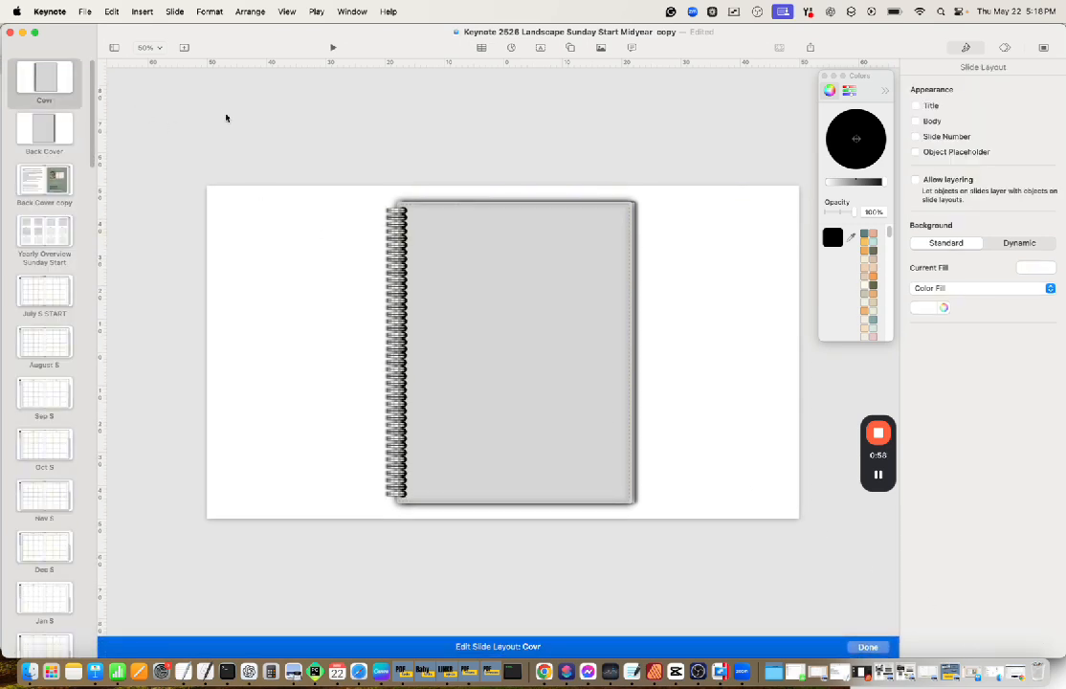
click(41, 72)
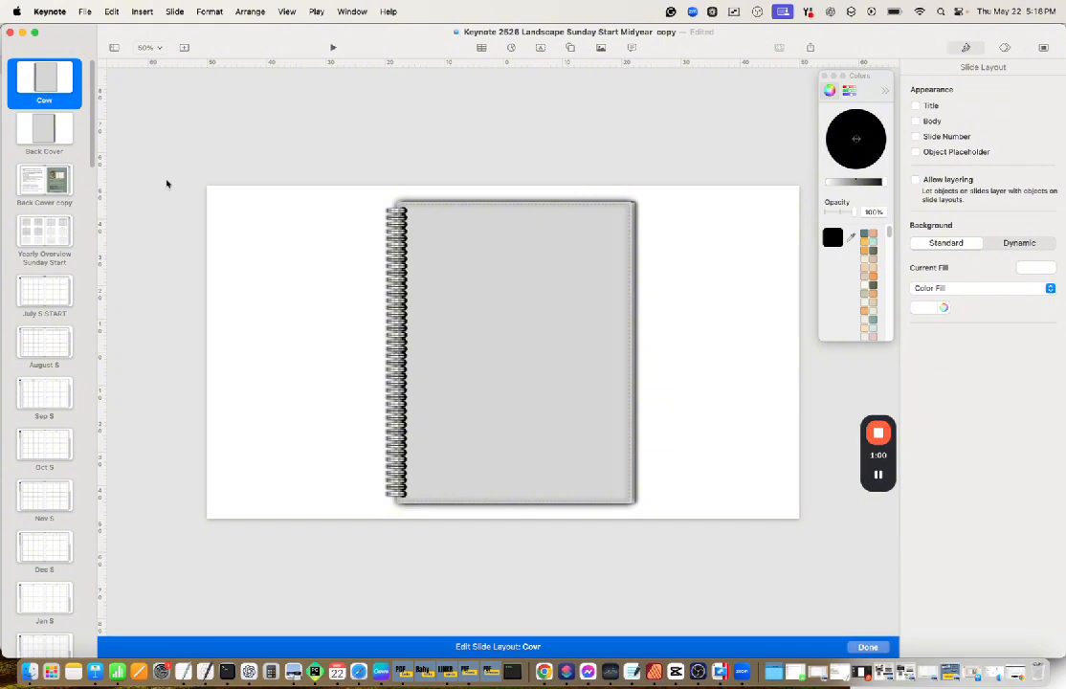
Give the front cover's notebook shape an image fill using the Cover Image PNG from the May 23 2025 folder
click(514, 310)
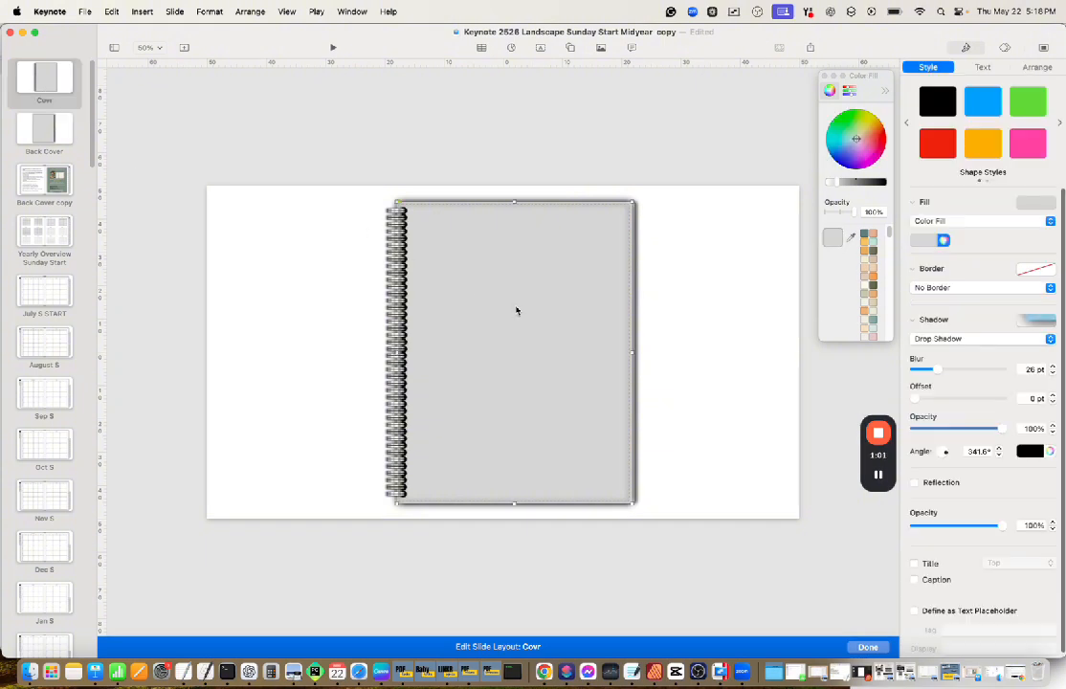
click(933, 221)
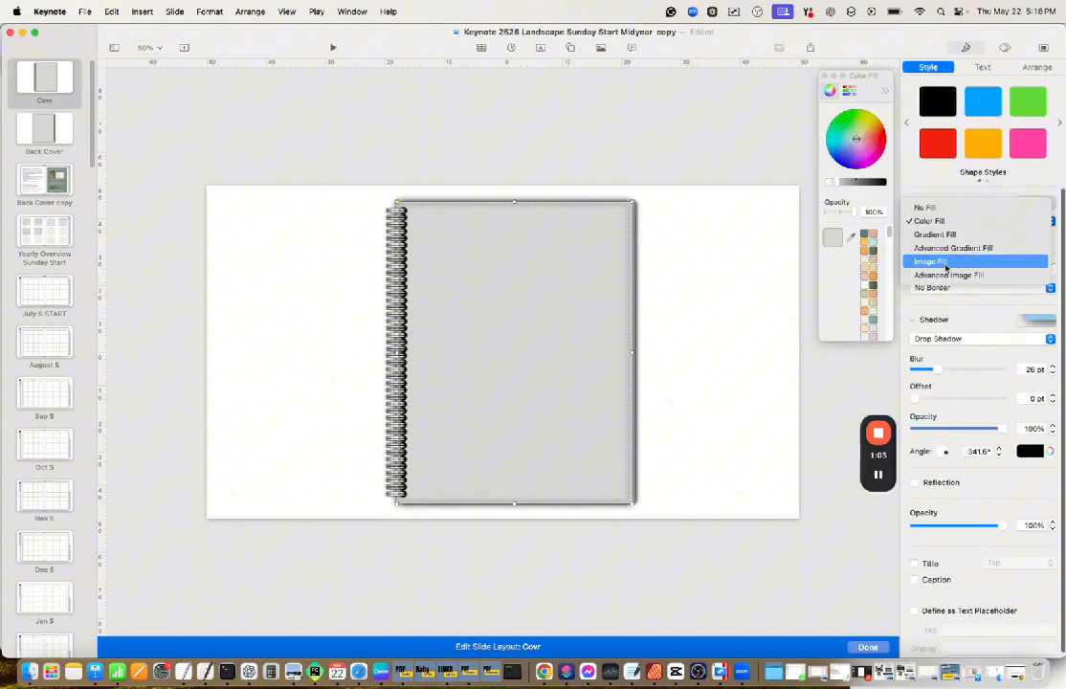
click(939, 184)
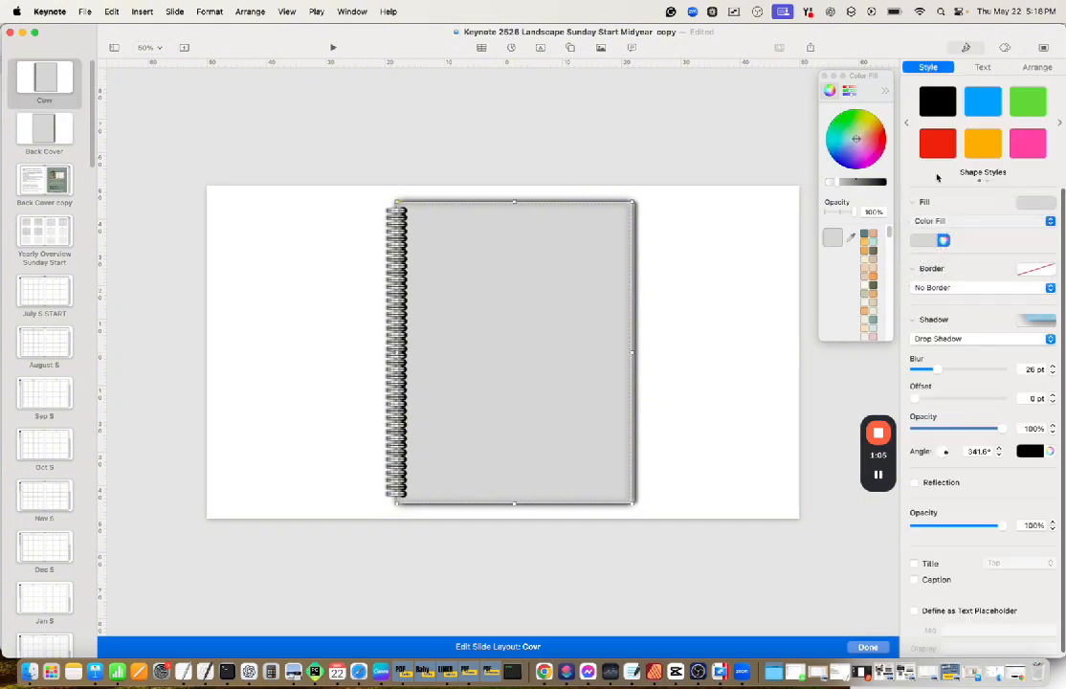
click(965, 48)
click(964, 47)
click(952, 223)
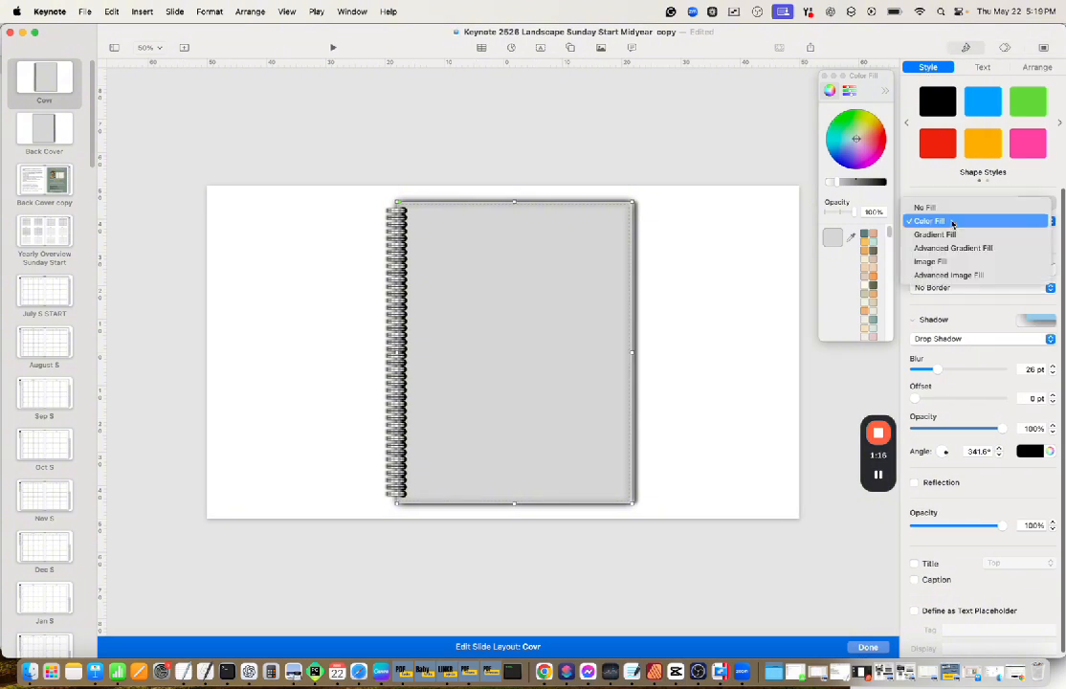
click(933, 262)
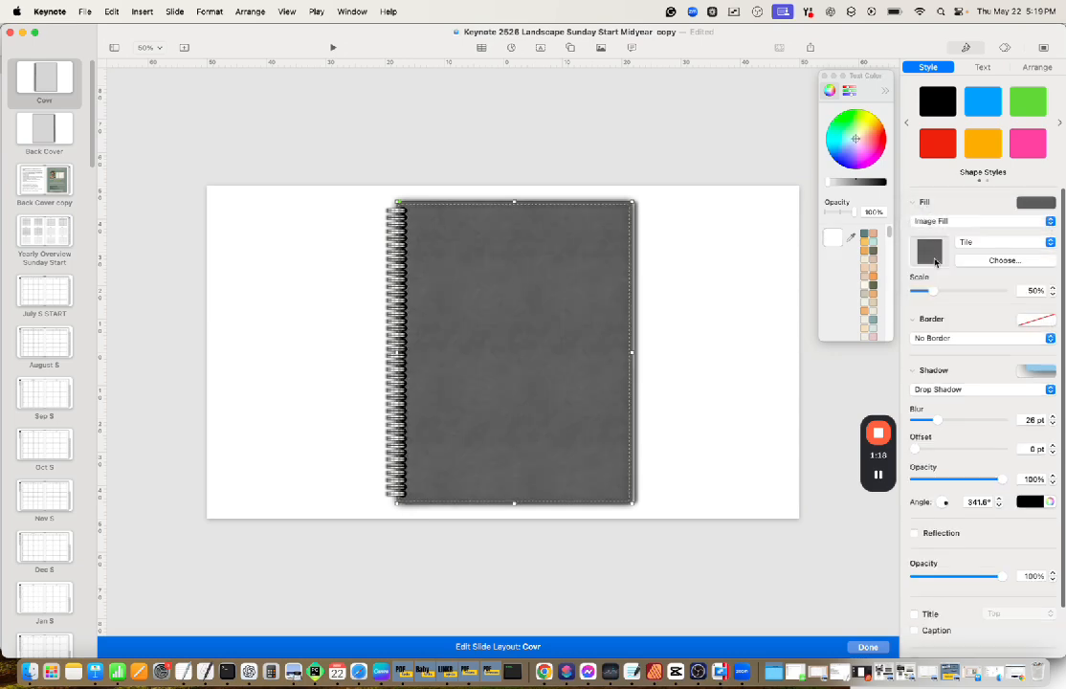
click(1006, 261)
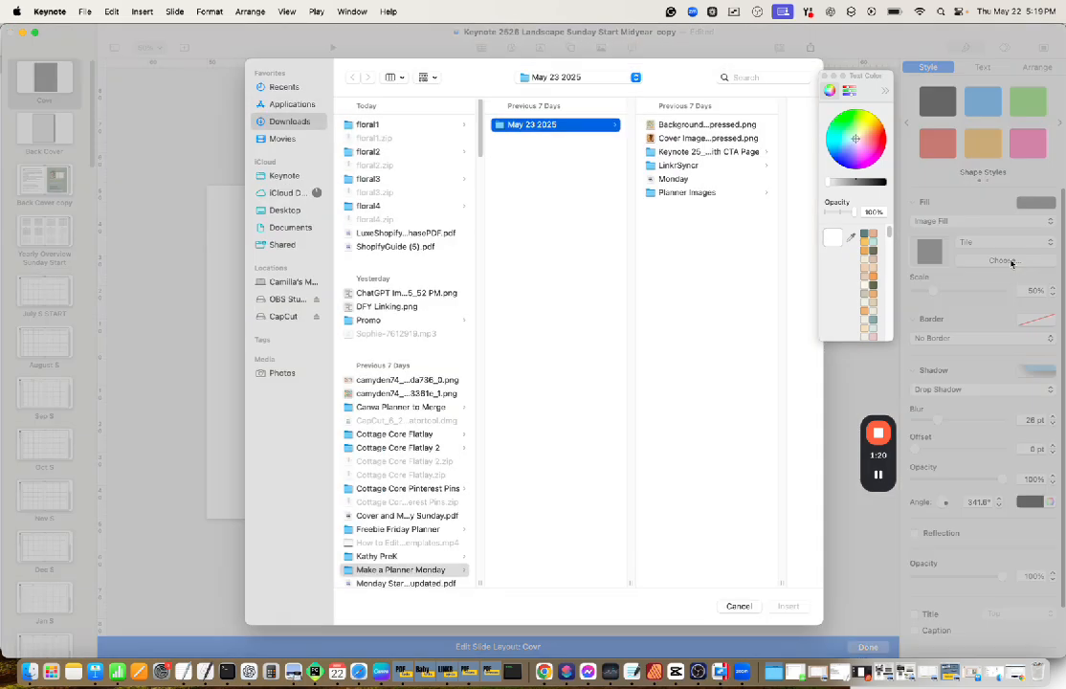
double_click(685, 140)
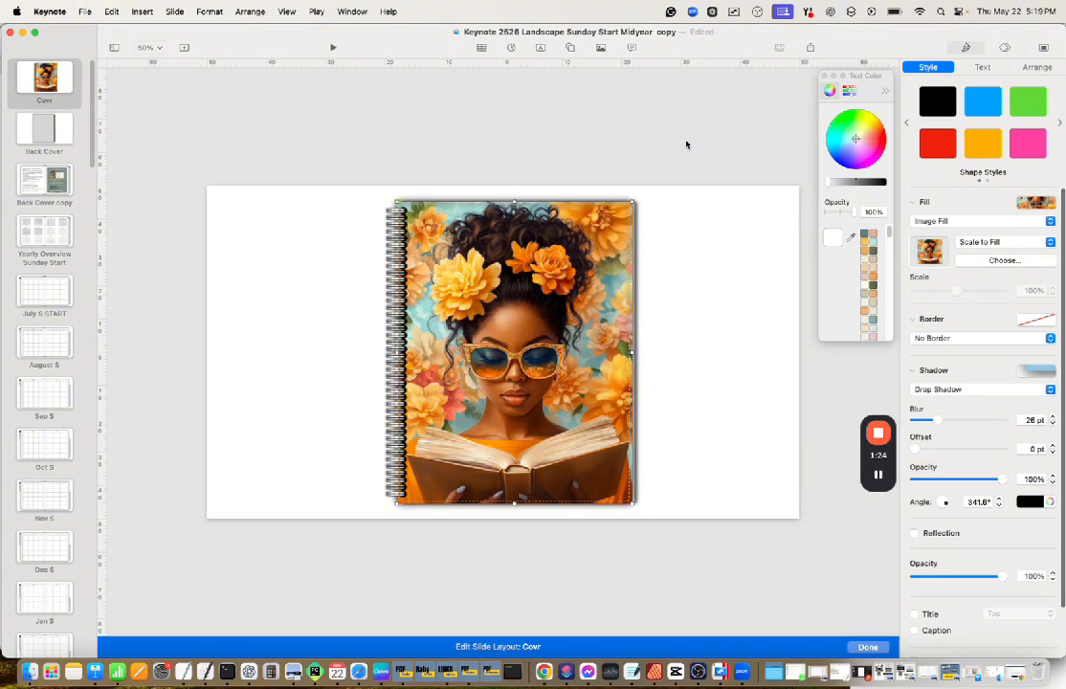
Set the front cover layout's background to the peach palette swatch
click(672, 261)
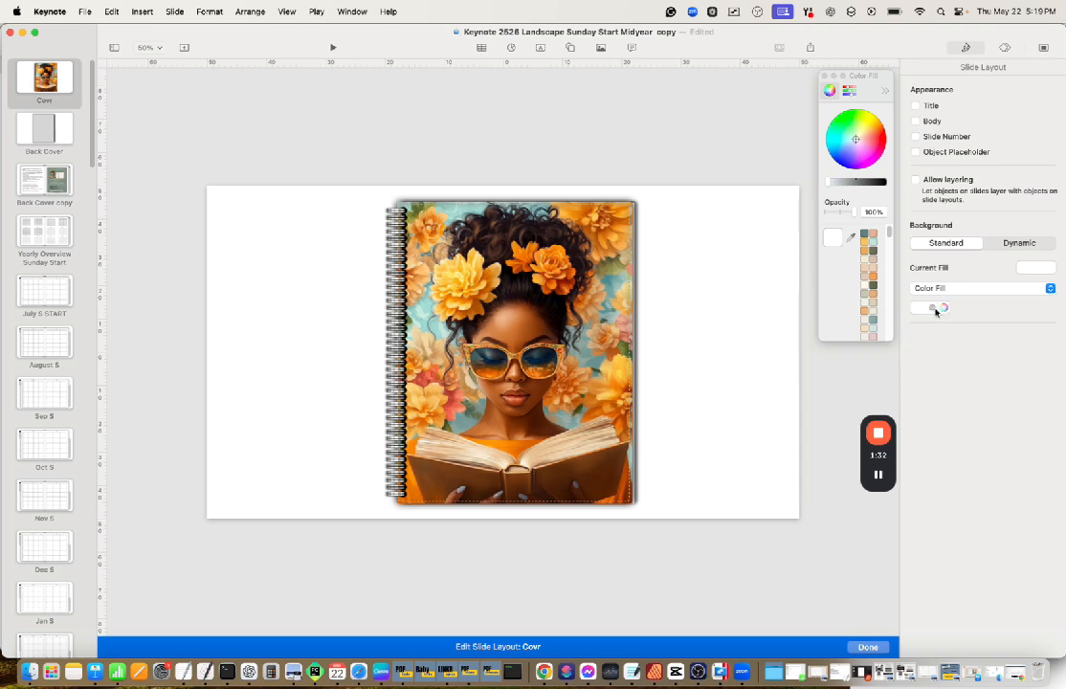
click(943, 307)
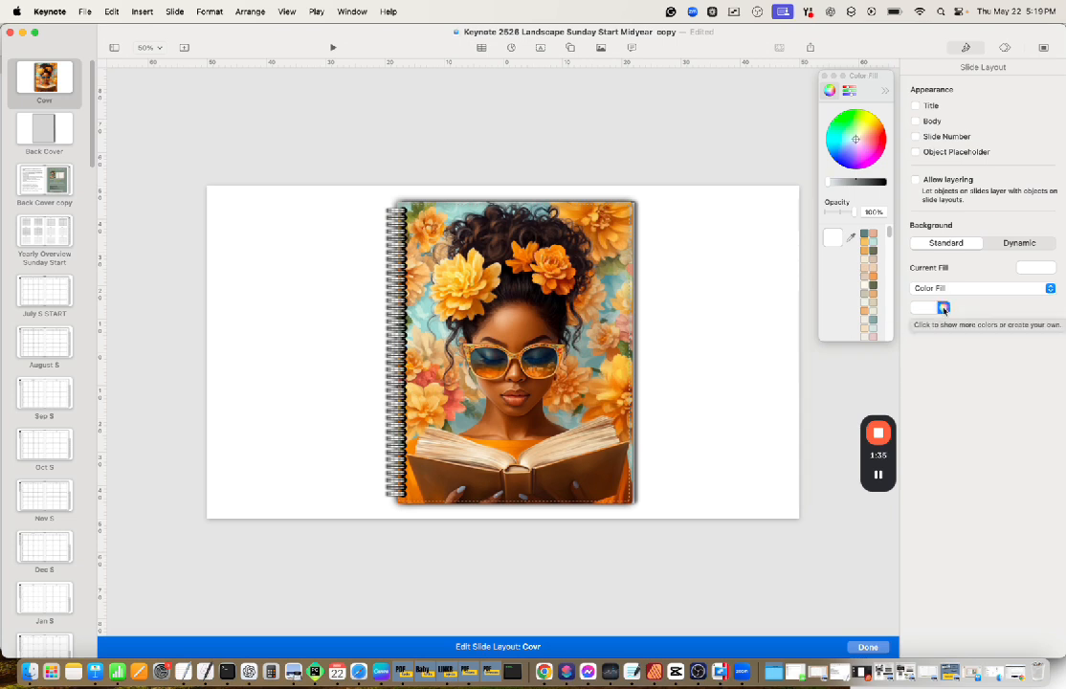
click(873, 235)
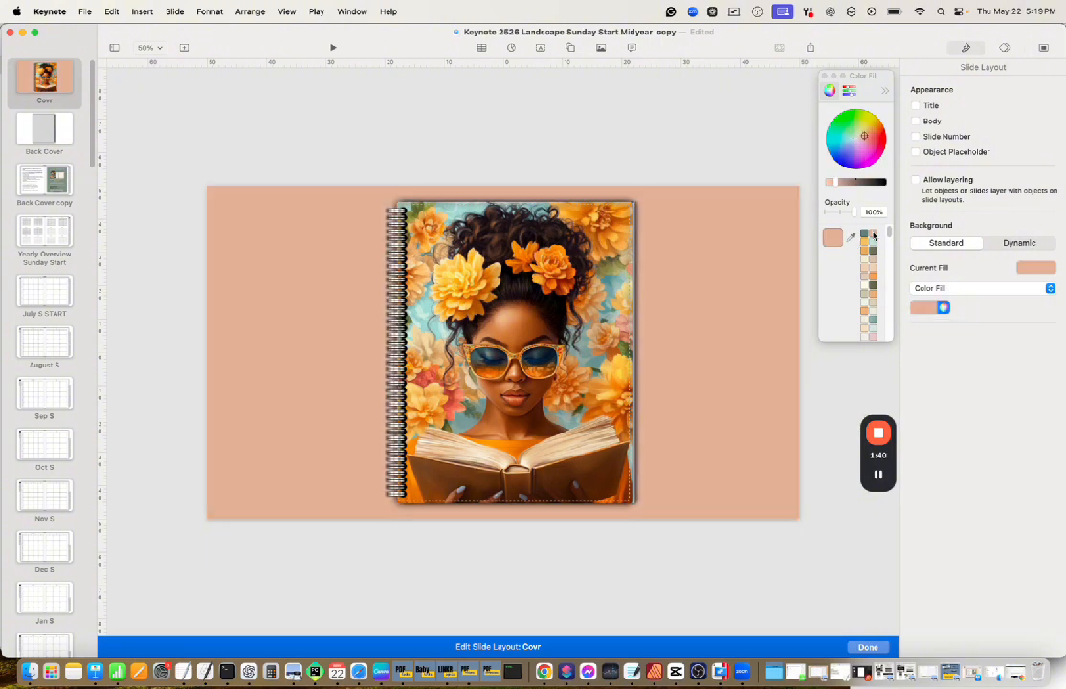
Apply the same cover picture as an image fill to the notebook shape on the Back Cover layout
click(63, 138)
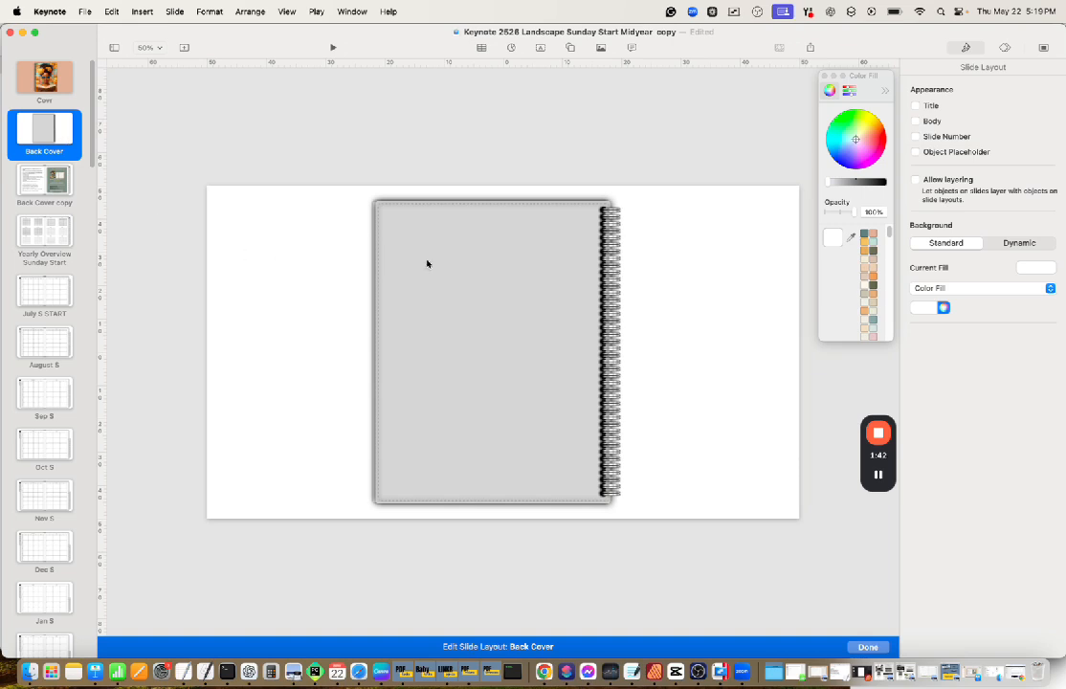
click(523, 266)
click(1024, 221)
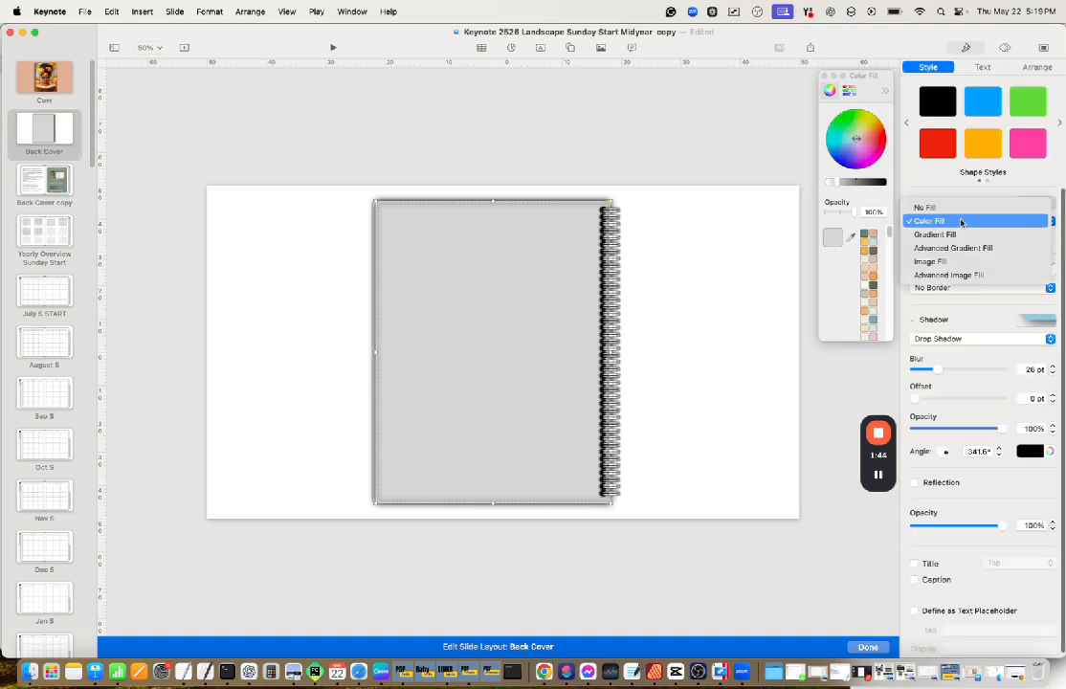
click(945, 262)
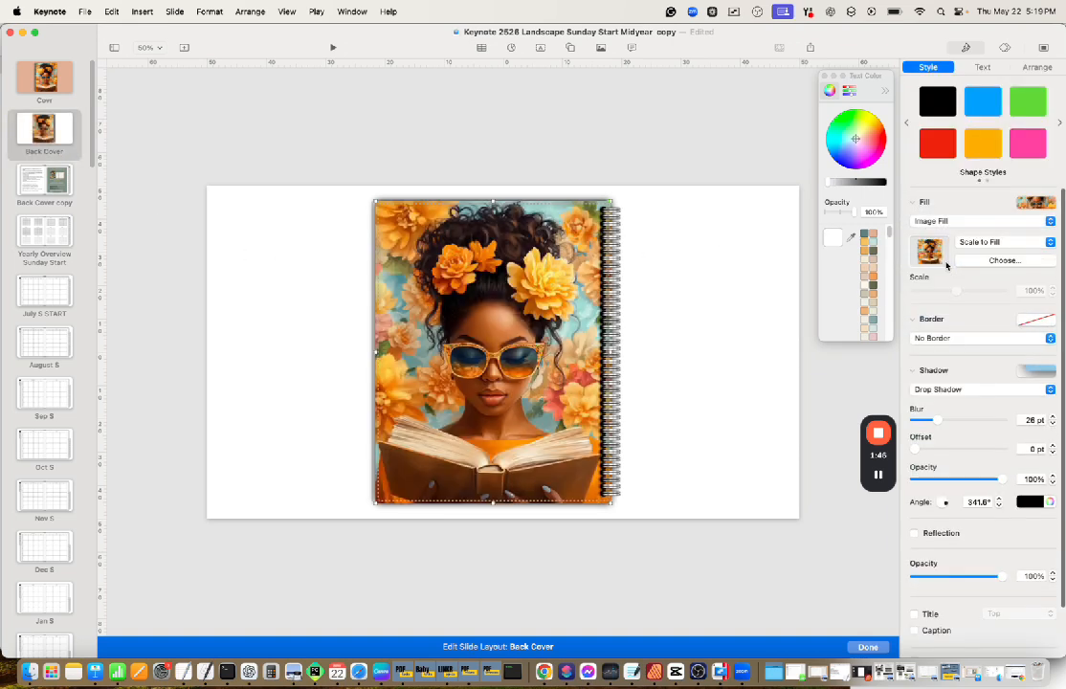
Set the Back Cover layout's background to the same peach palette swatch
click(744, 291)
click(941, 307)
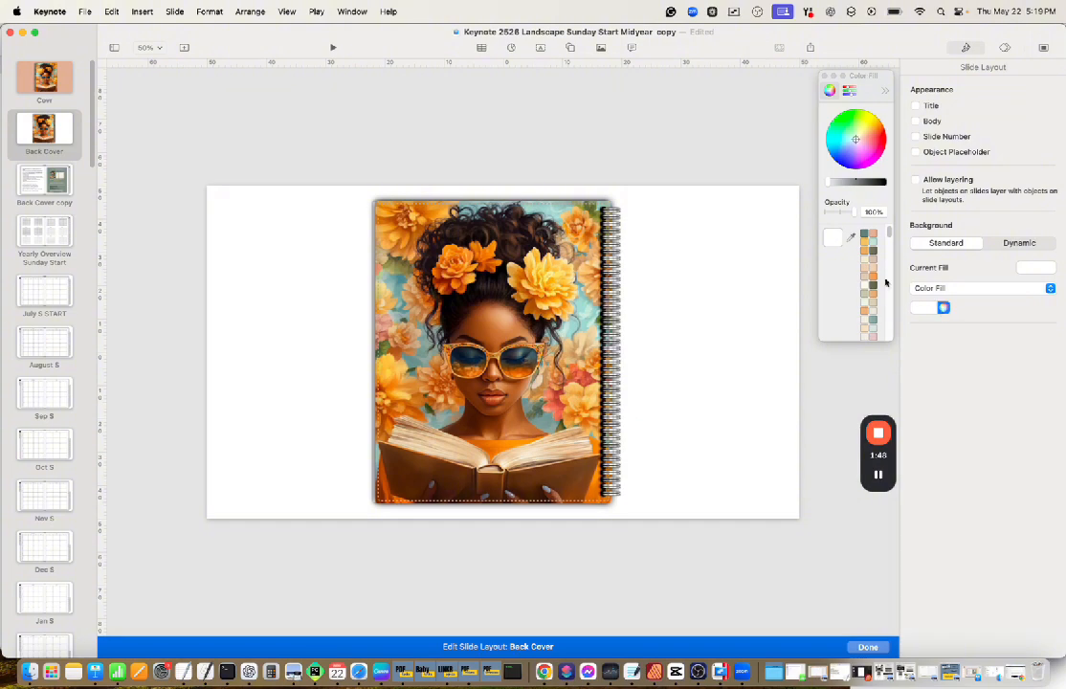
click(872, 237)
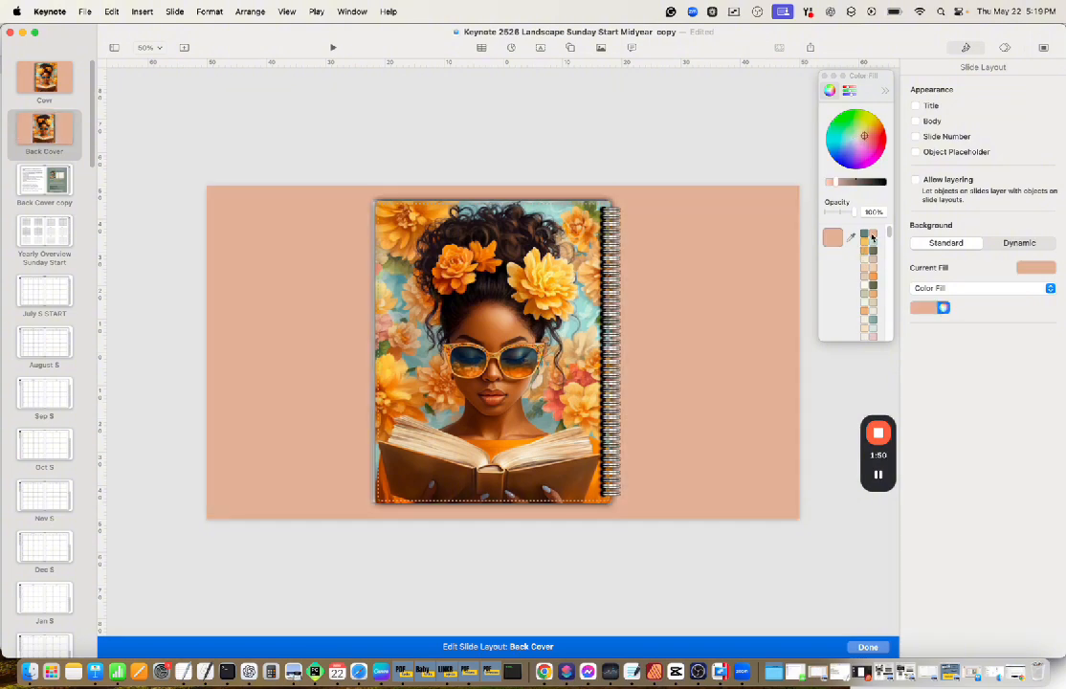
Open the Back Cover copy layout and inspect the link on the "Grab your Kit" text
click(21, 183)
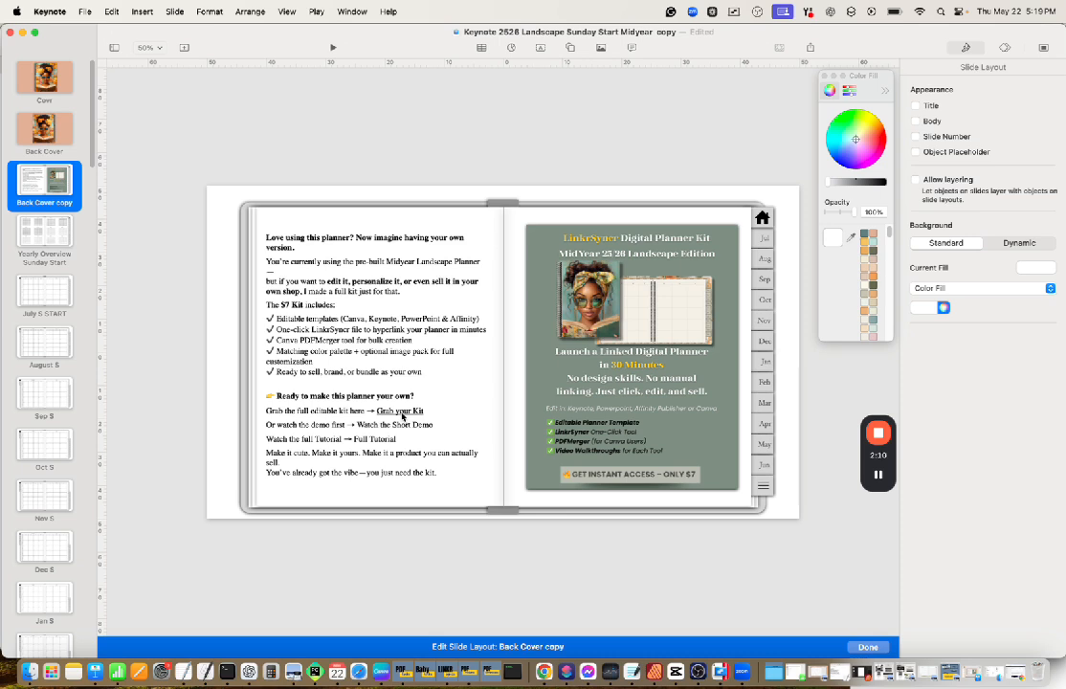
drag(402, 416, 431, 410)
click(359, 487)
click(361, 523)
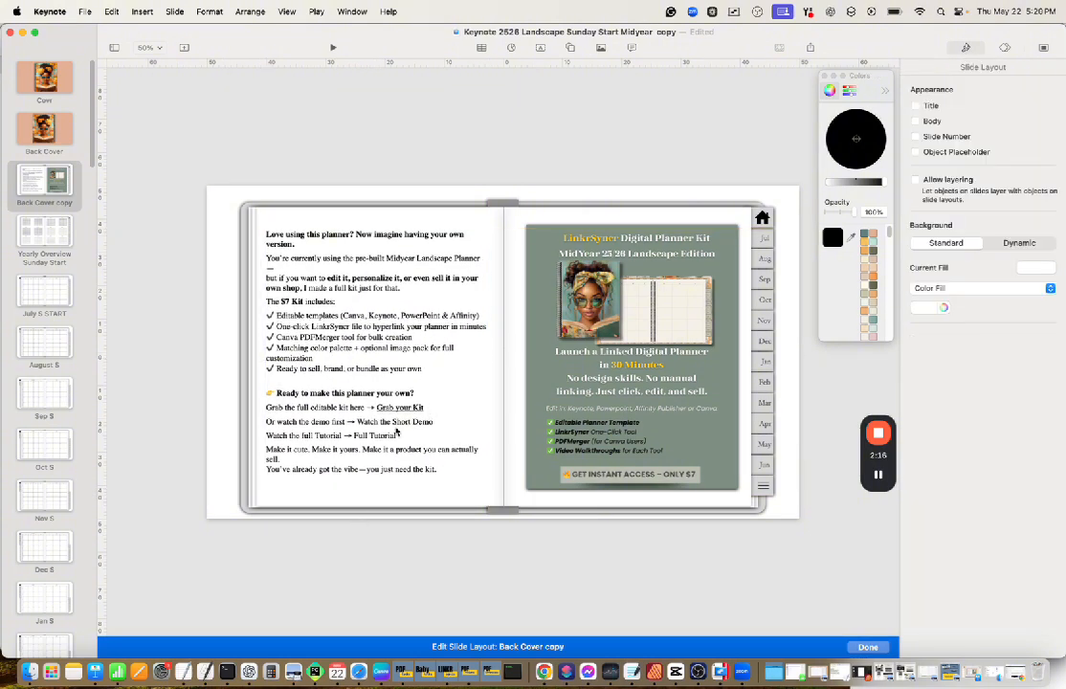
Add a Webpage link to the "Watch the Short Demo" text, leaving its address empty
click(396, 432)
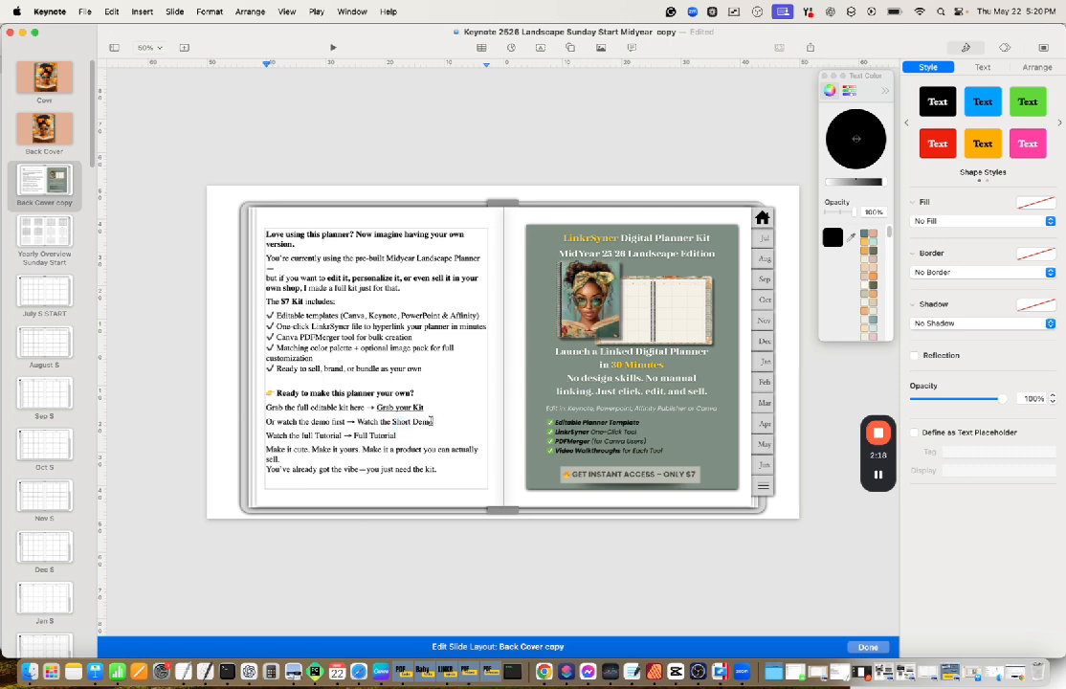
drag(432, 421, 360, 423)
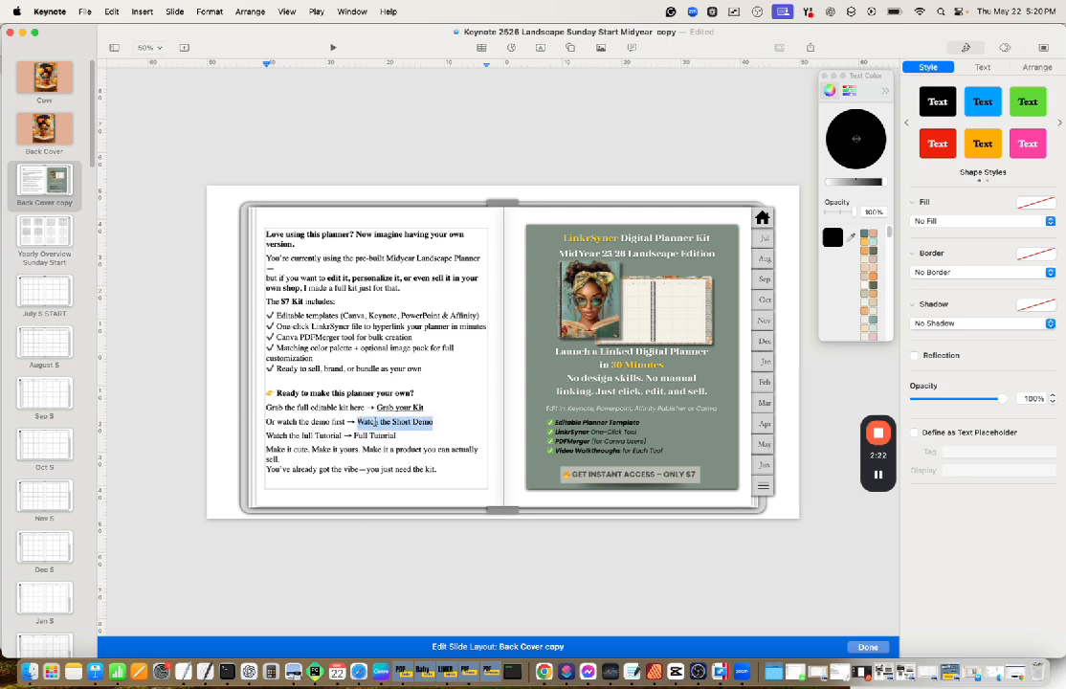
right_click(375, 422)
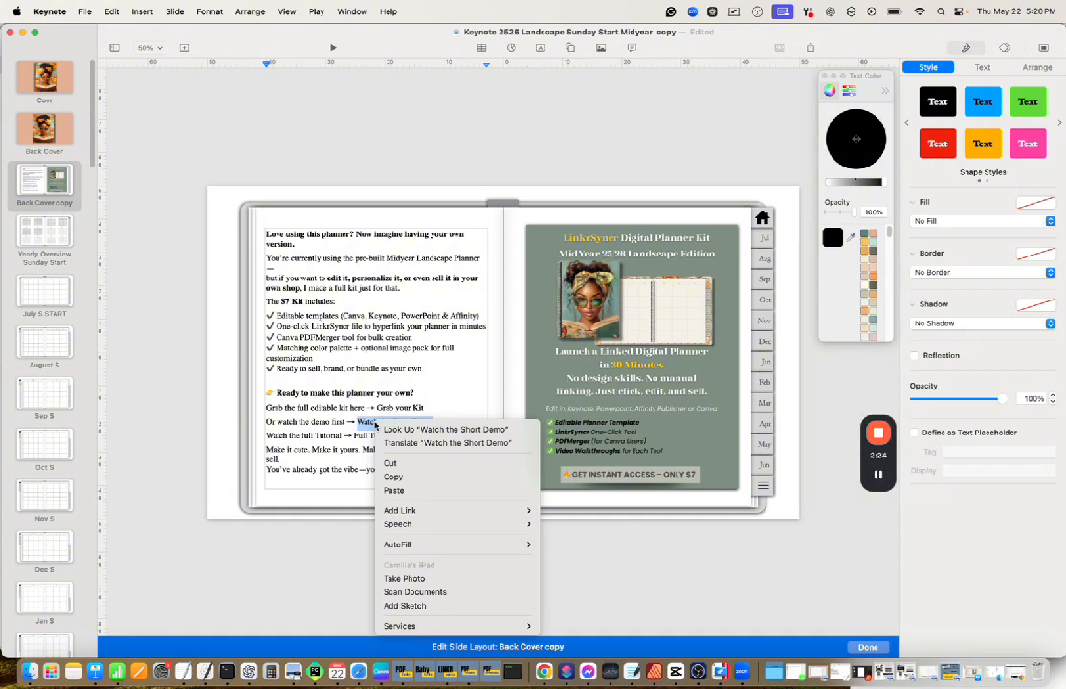
mouse_move(406, 517)
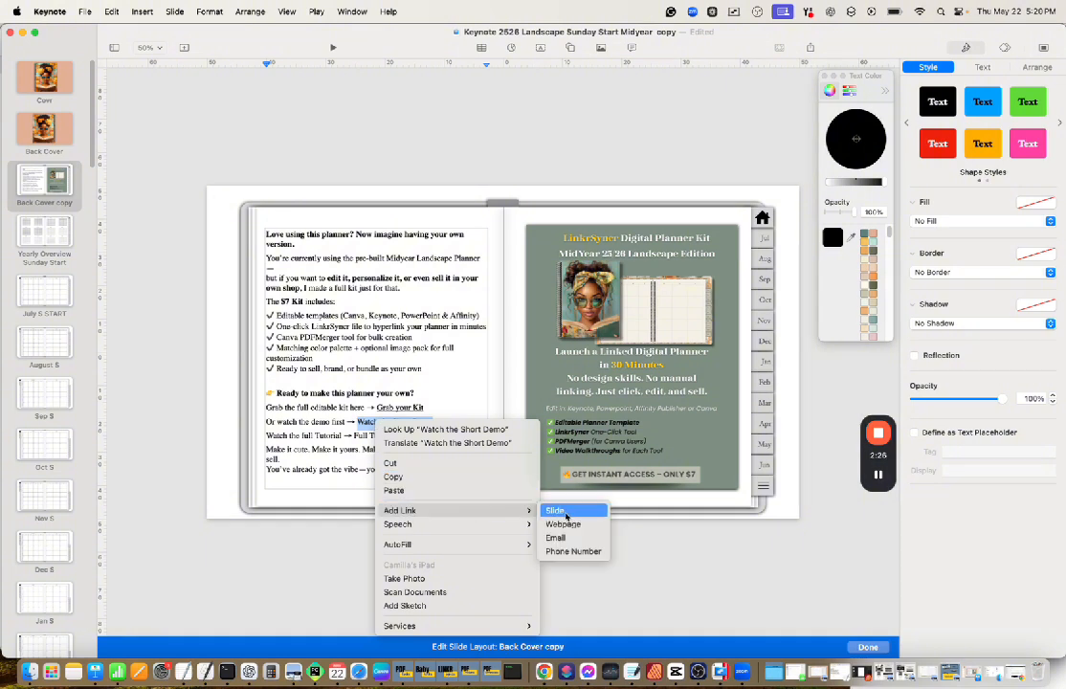
click(565, 527)
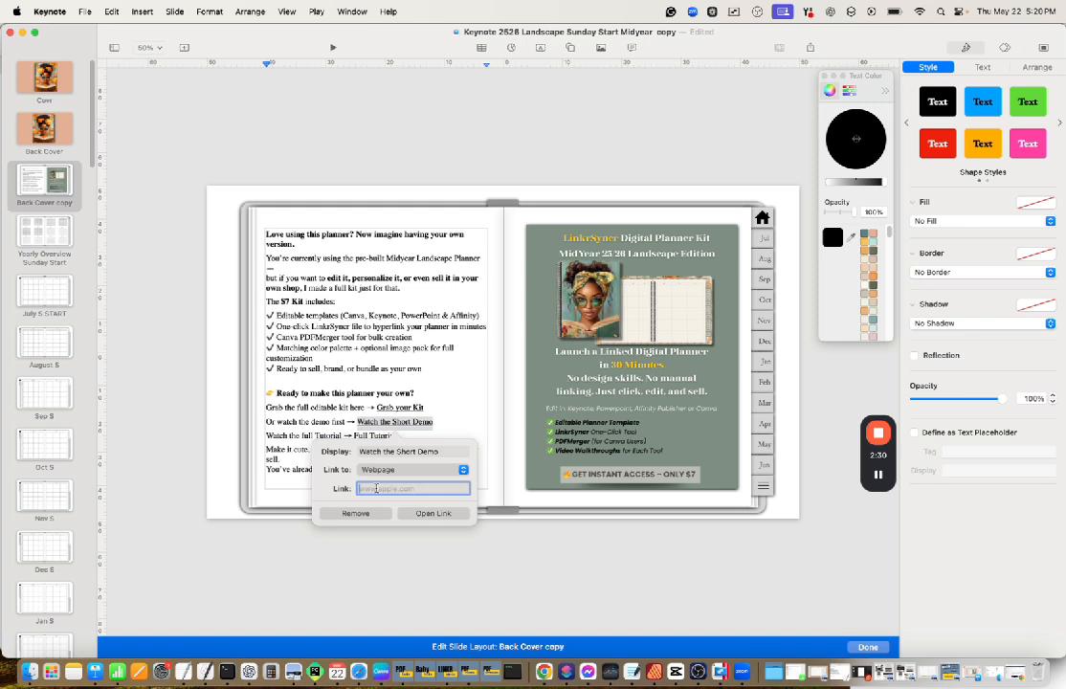
click(357, 571)
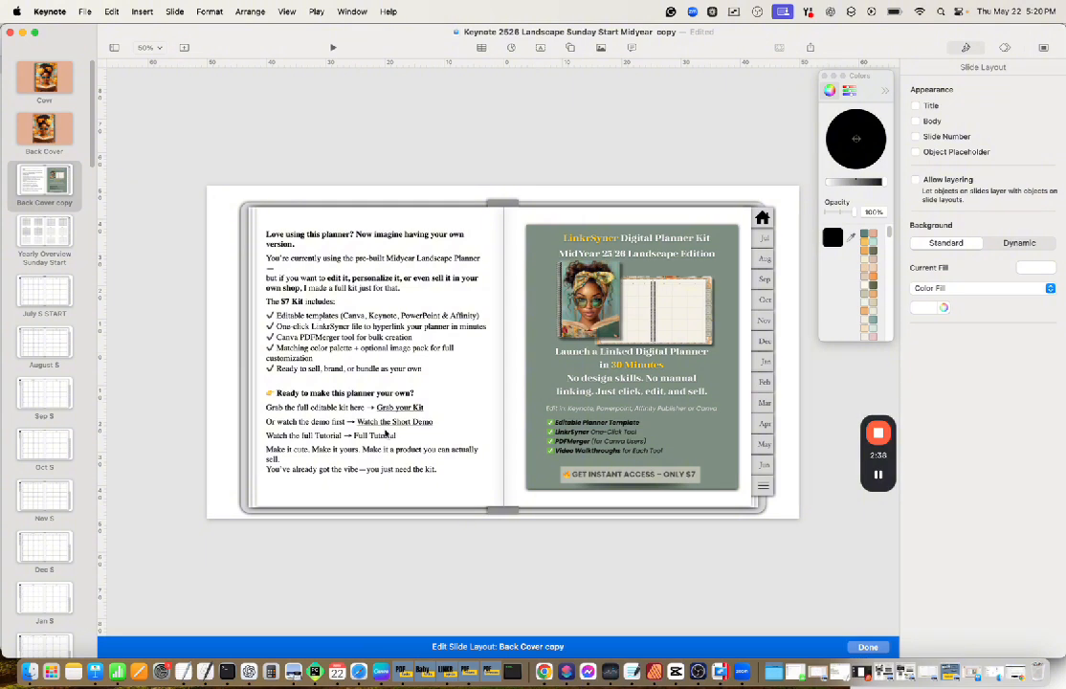
Ungroup the open planner's cover behind the pages and give it the cover picture as an image fill
click(243, 224)
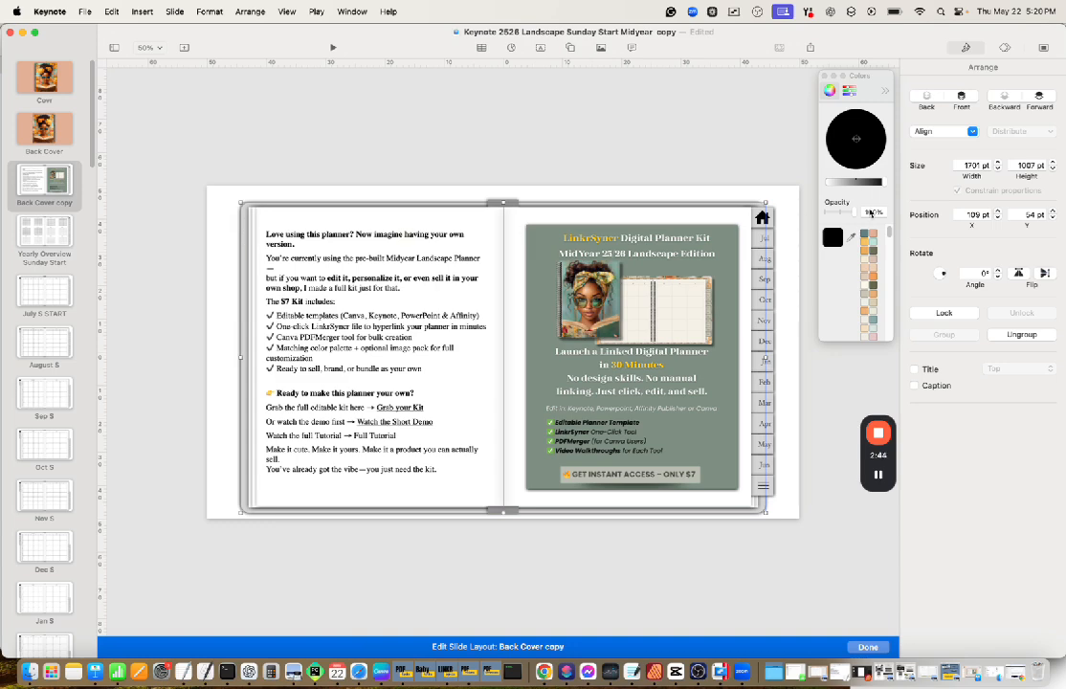
click(965, 48)
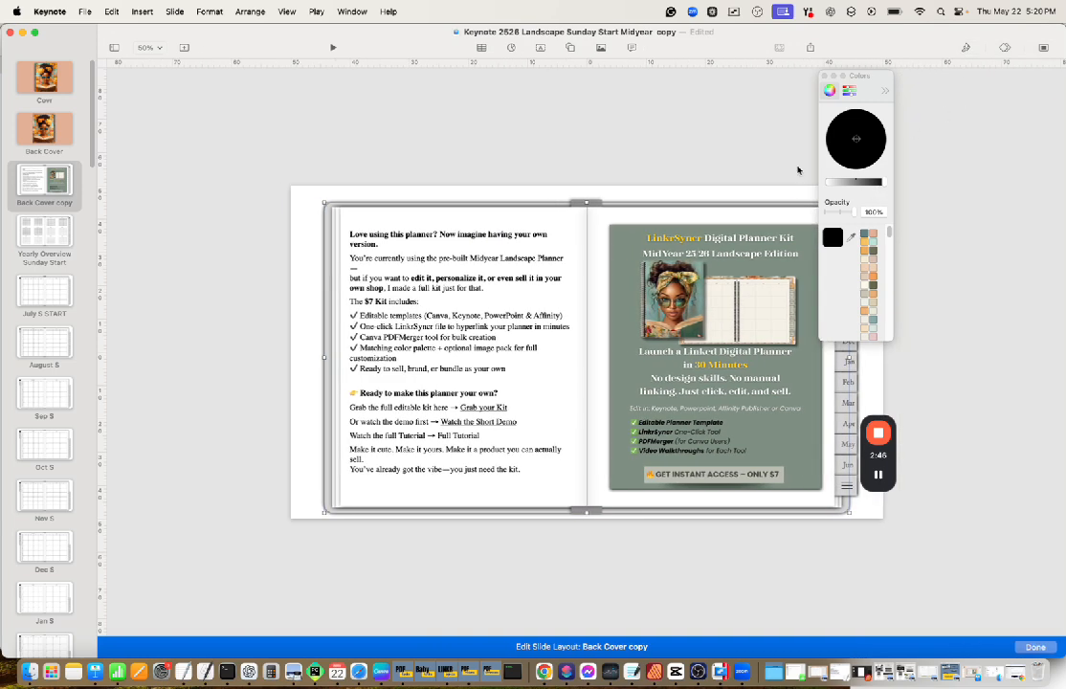
click(964, 48)
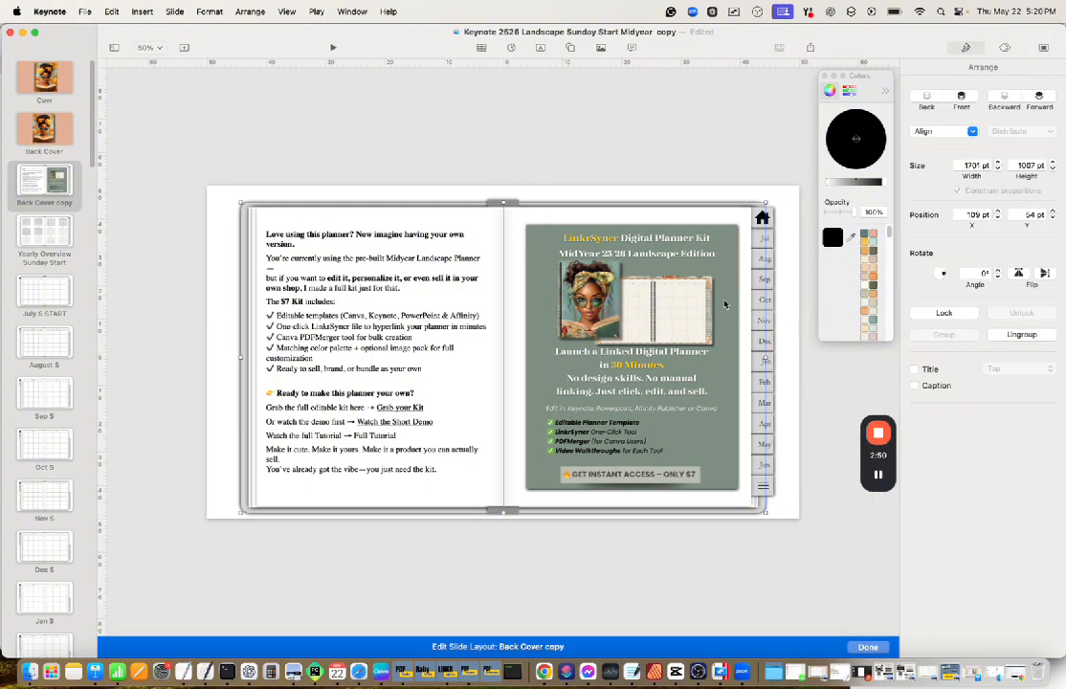
click(1025, 335)
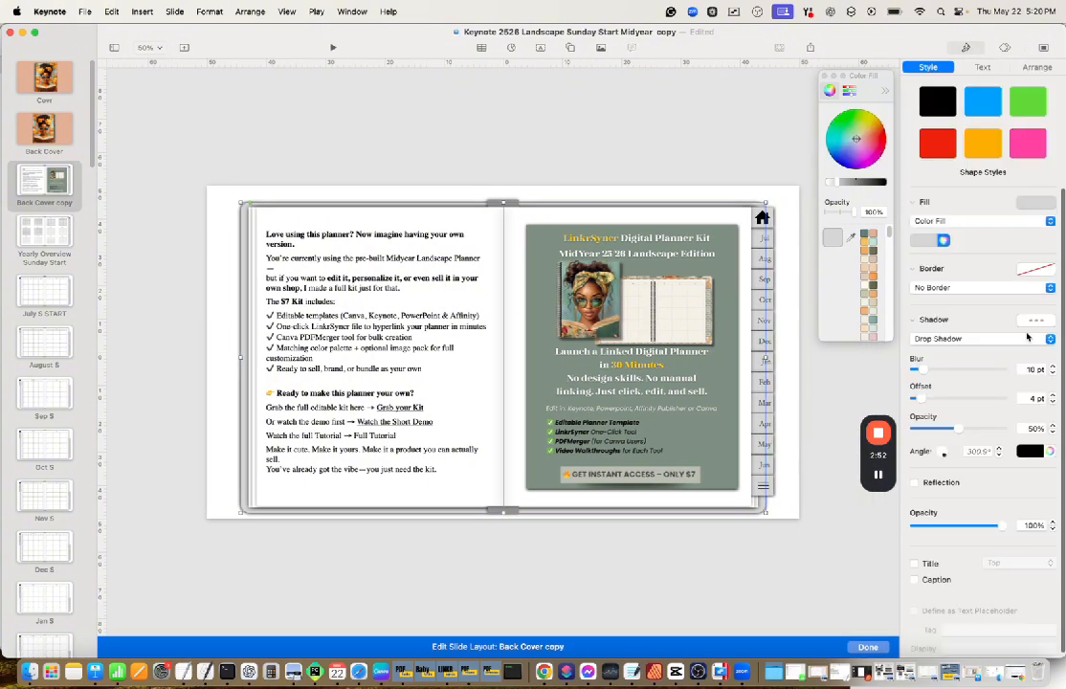
click(954, 221)
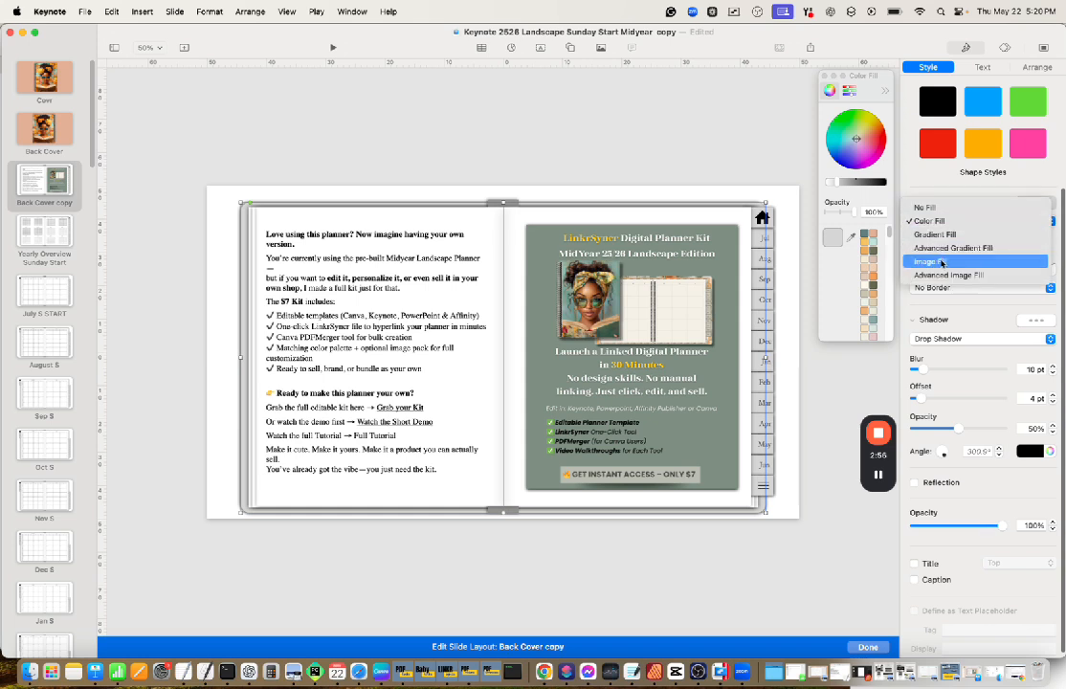
click(937, 261)
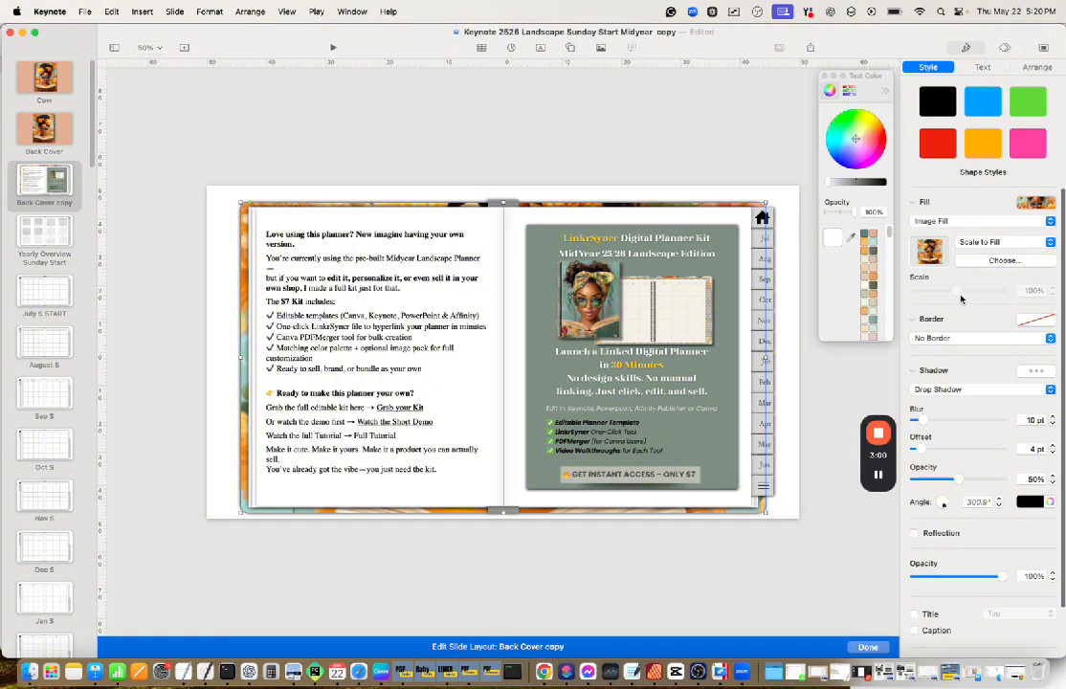
Recolor the spine piece at the center of the open planner with the pale mint palette swatch
click(509, 205)
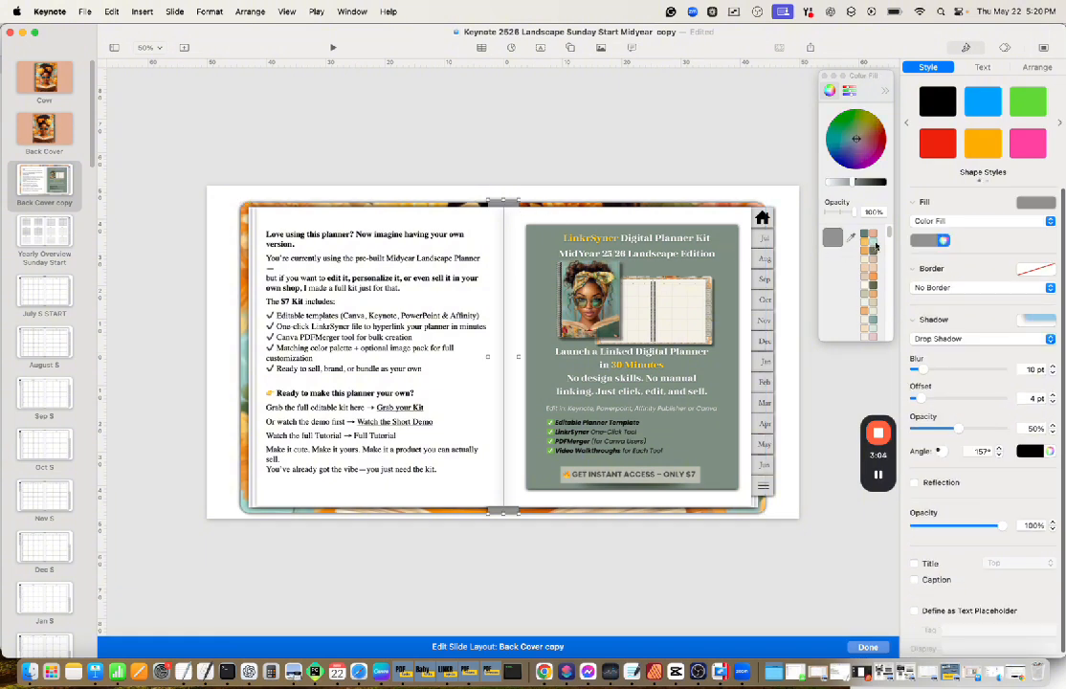
click(872, 245)
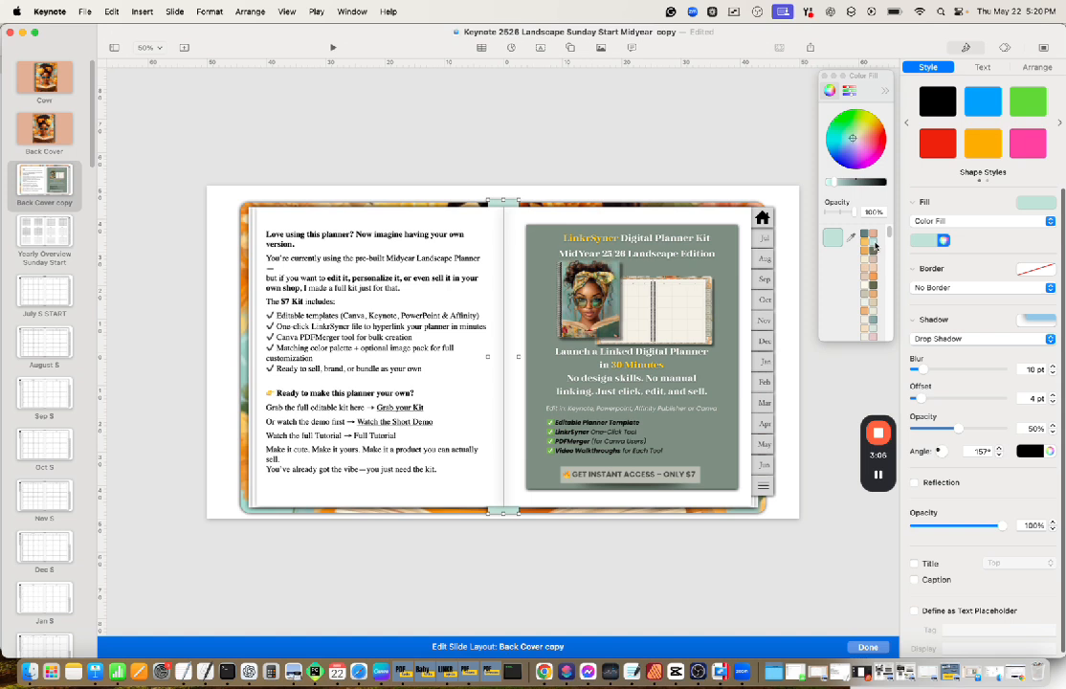
drag(503, 200, 504, 199)
click(506, 172)
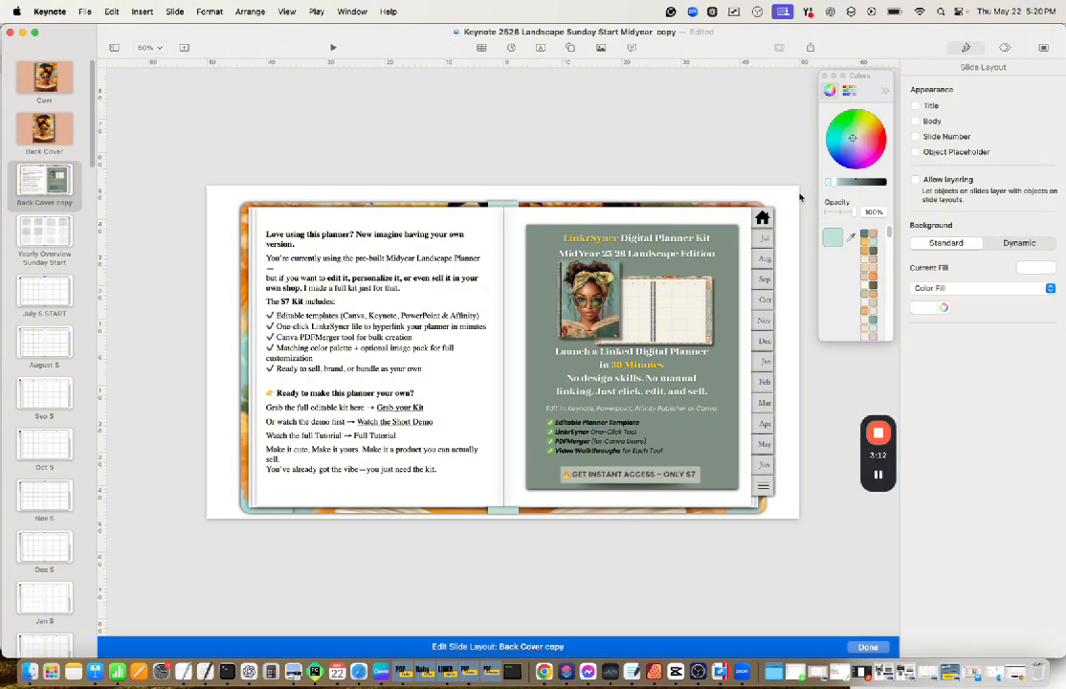
Recolor the month tabs on the Back Cover copy layout golden yellow and fill its background with the peach palette swatch
drag(785, 191, 773, 507)
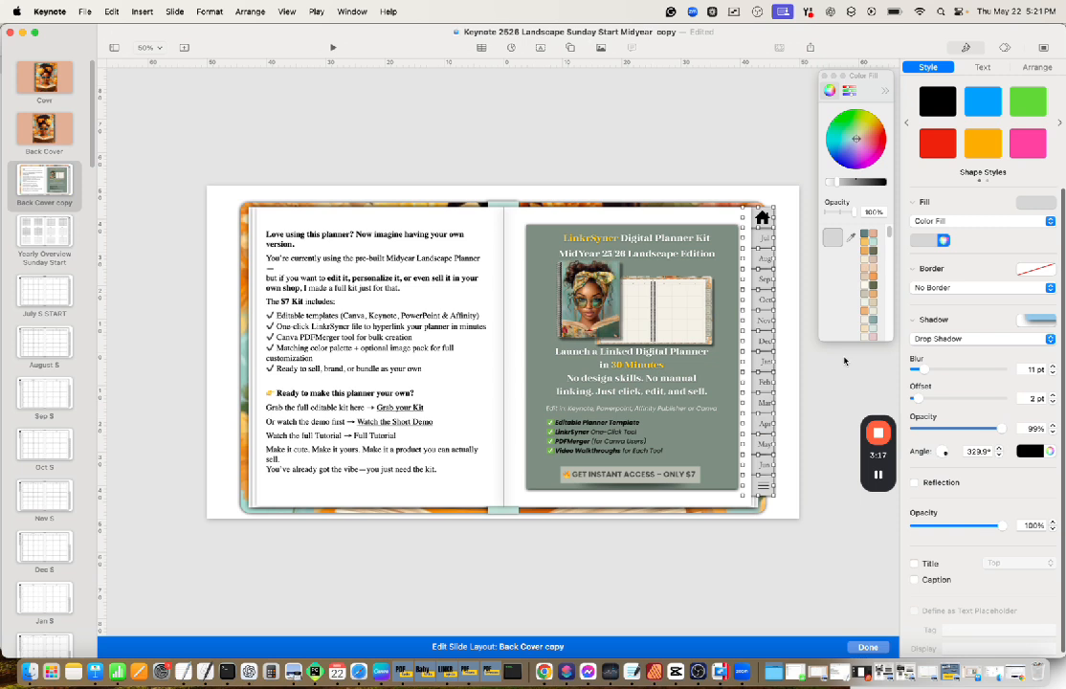
click(865, 247)
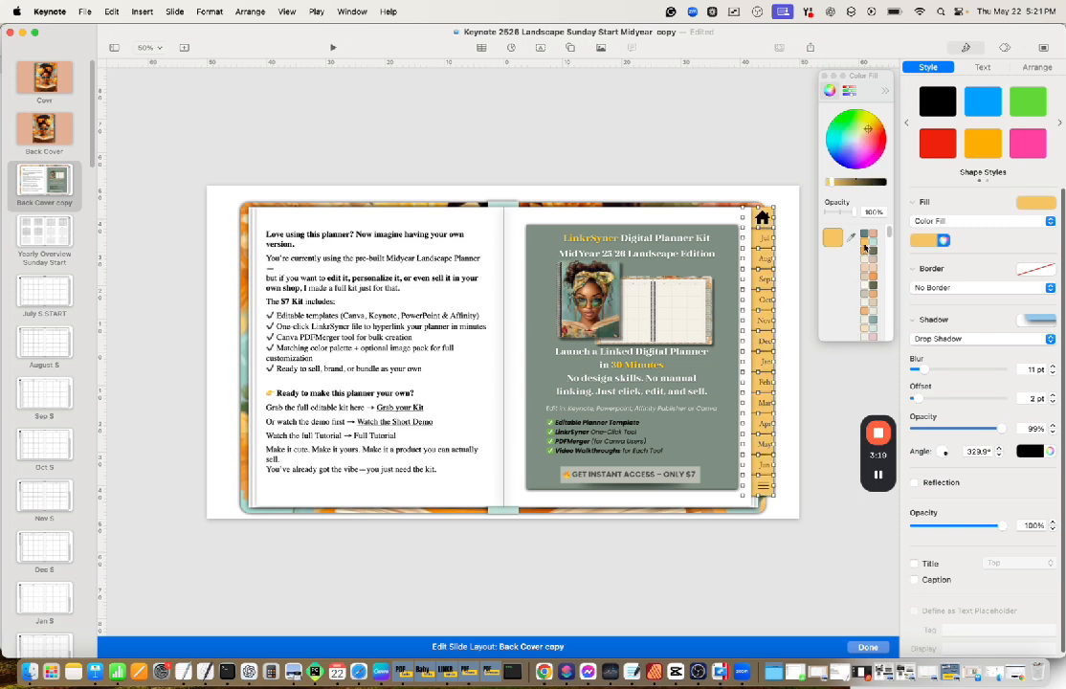
click(791, 202)
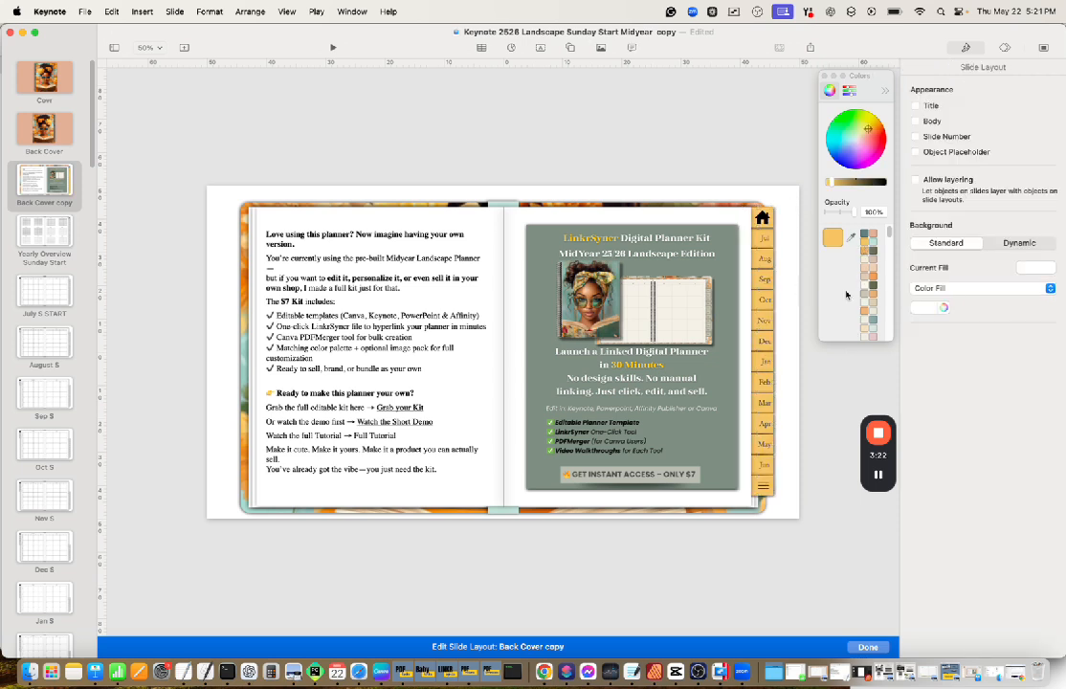
click(942, 307)
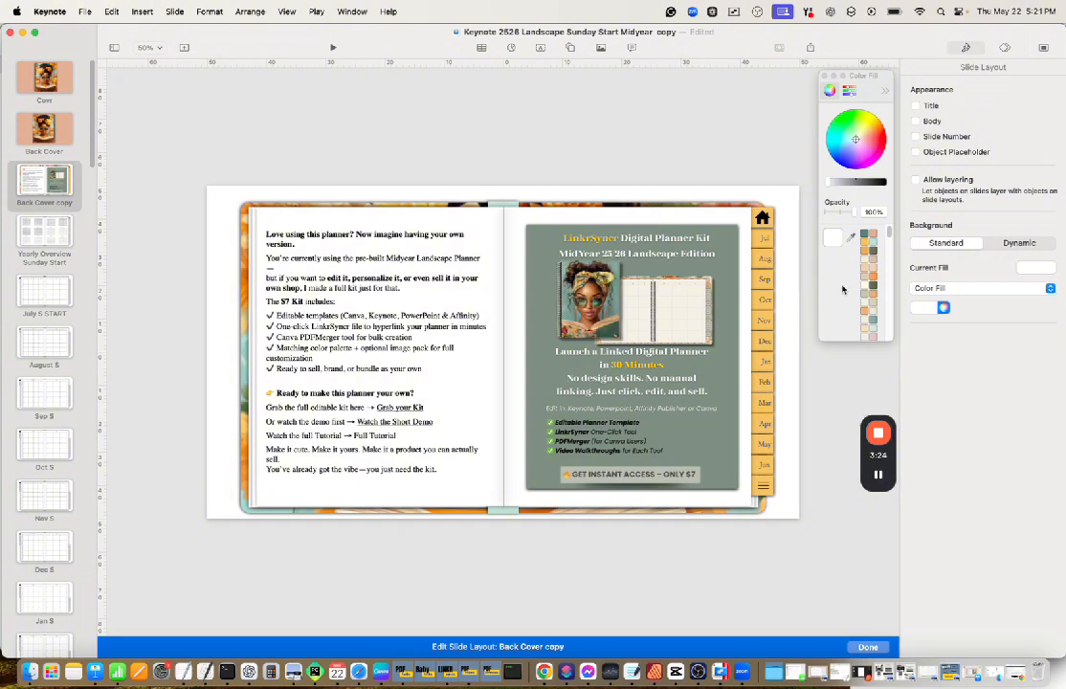
click(870, 236)
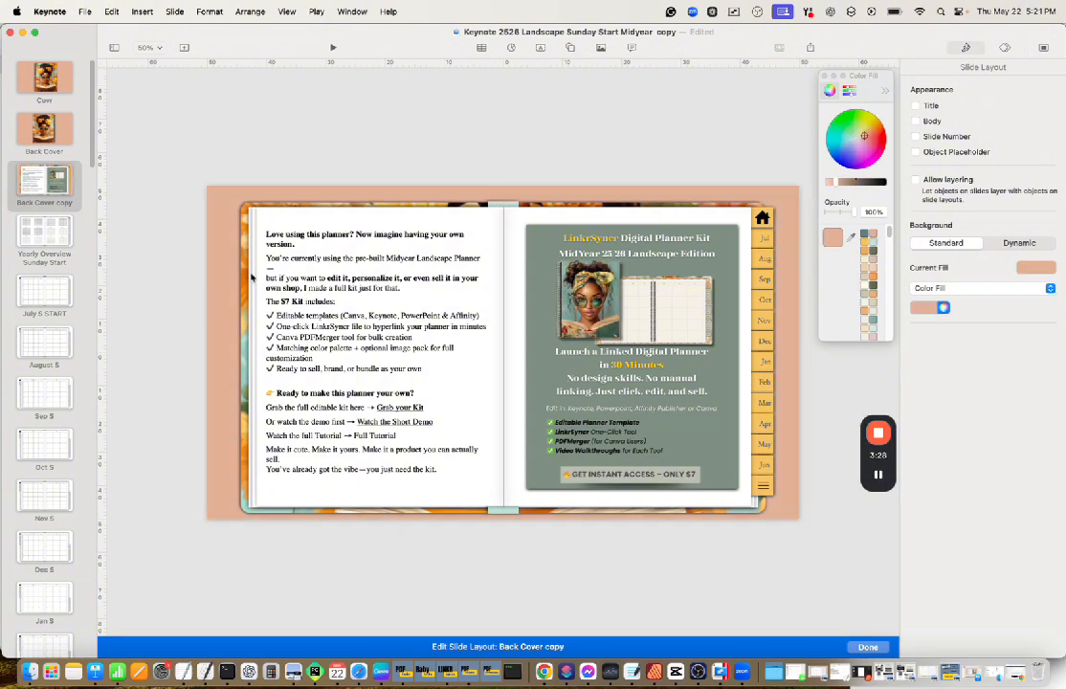
Look through the Yearly Overview Sunday Start layout and the monthly layouts from July through November for parts still needing recoloring
click(59, 242)
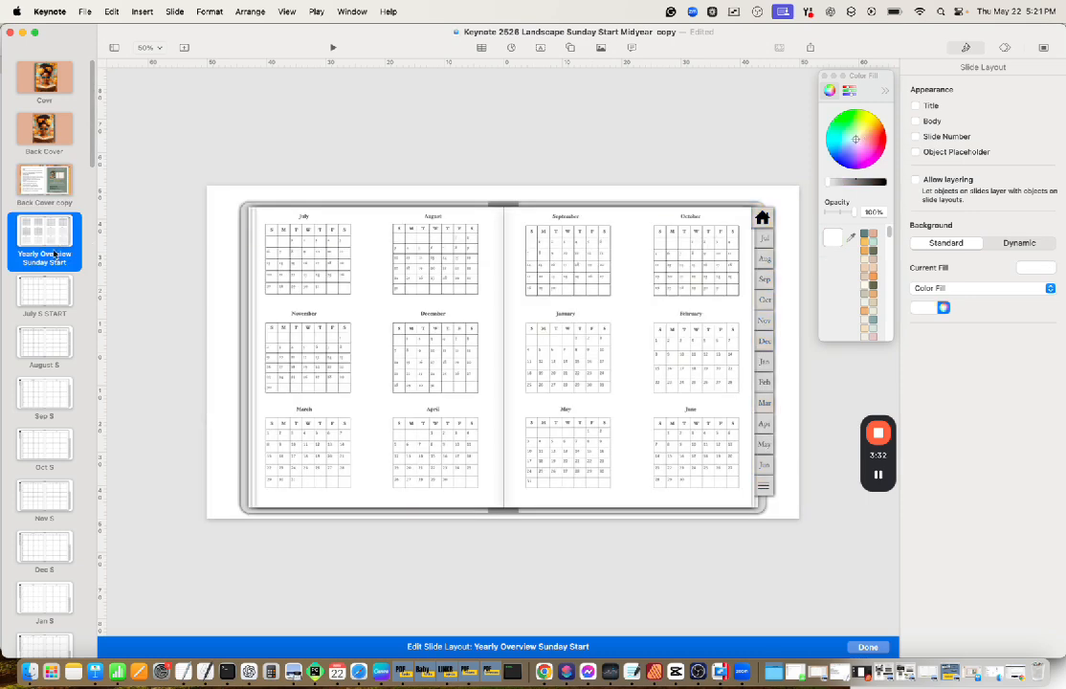
click(46, 297)
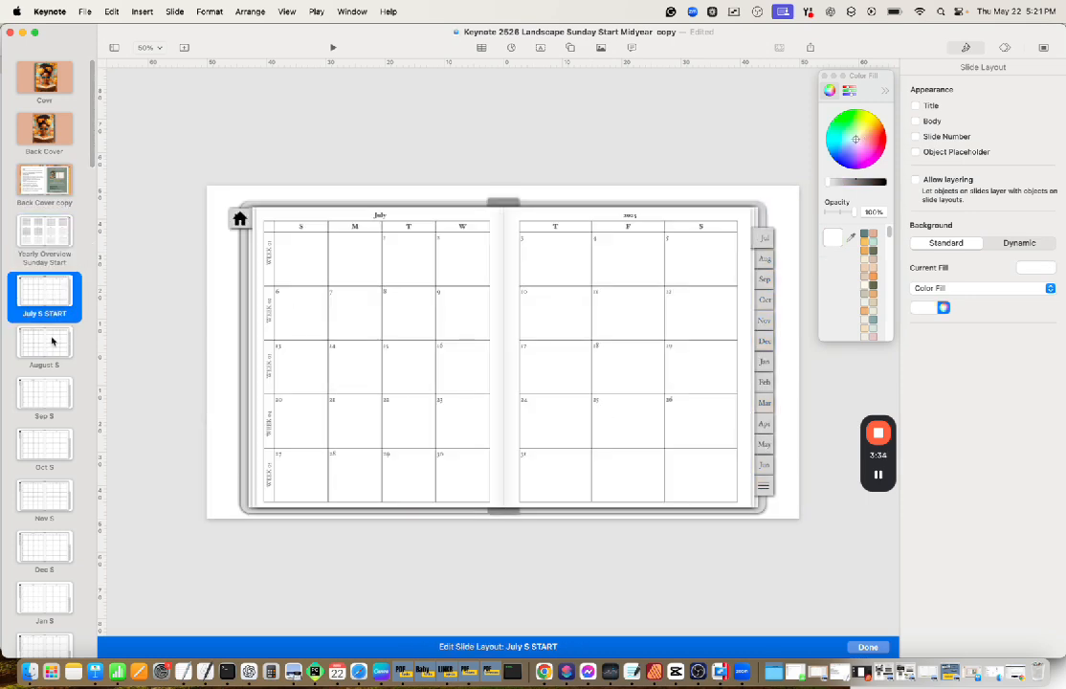
click(58, 370)
click(48, 399)
click(47, 450)
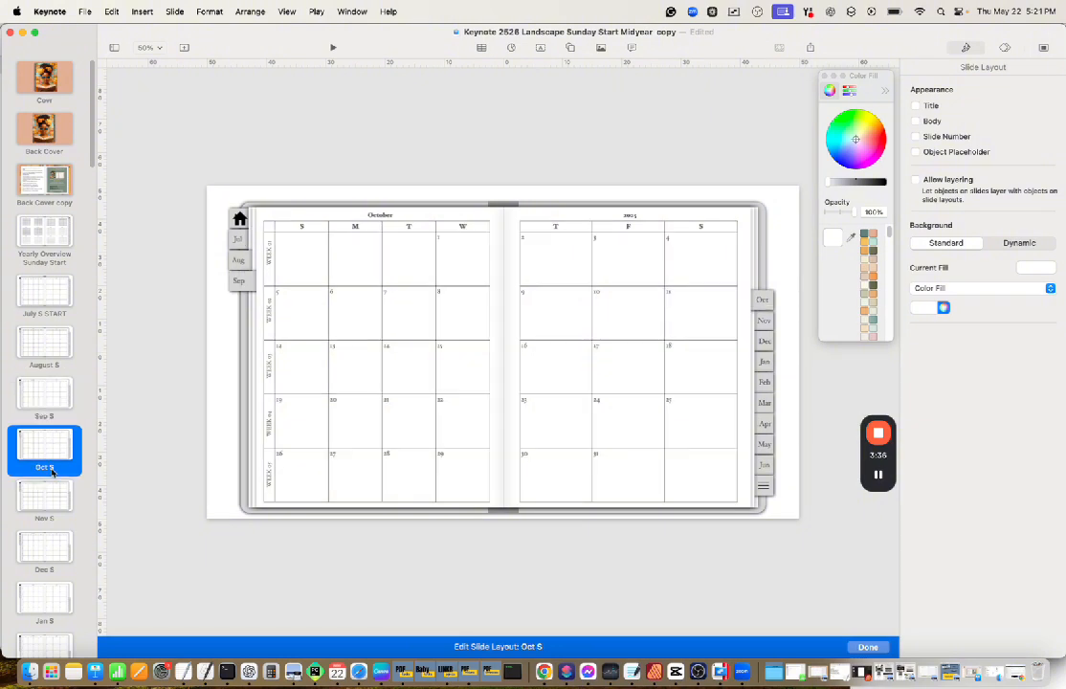
click(48, 507)
click(46, 244)
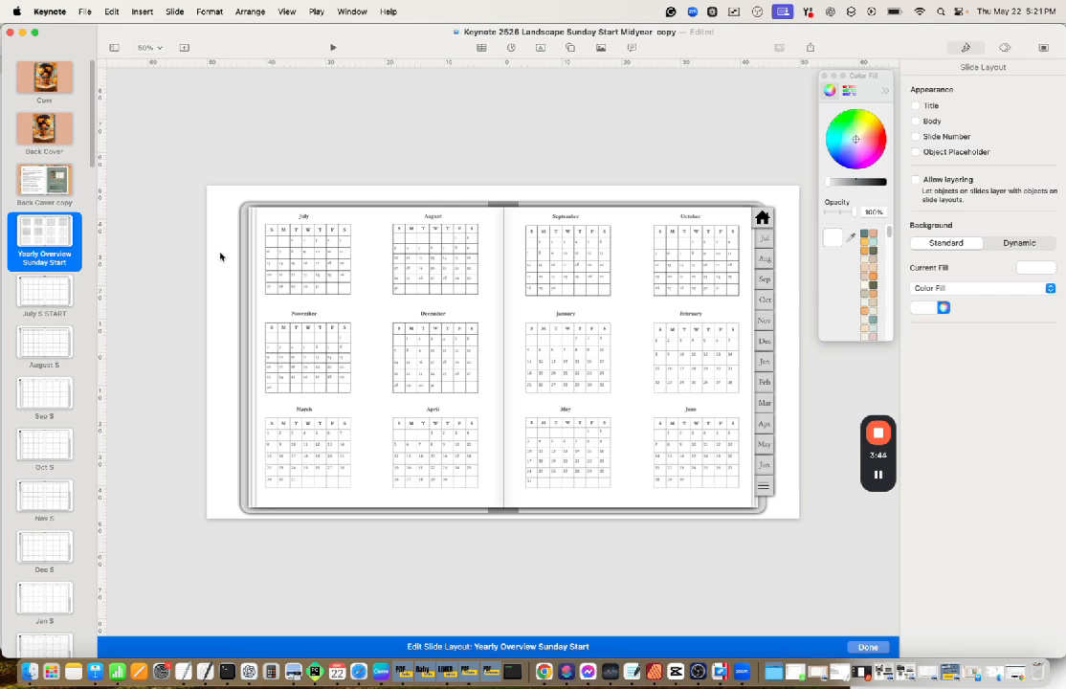
click(882, 480)
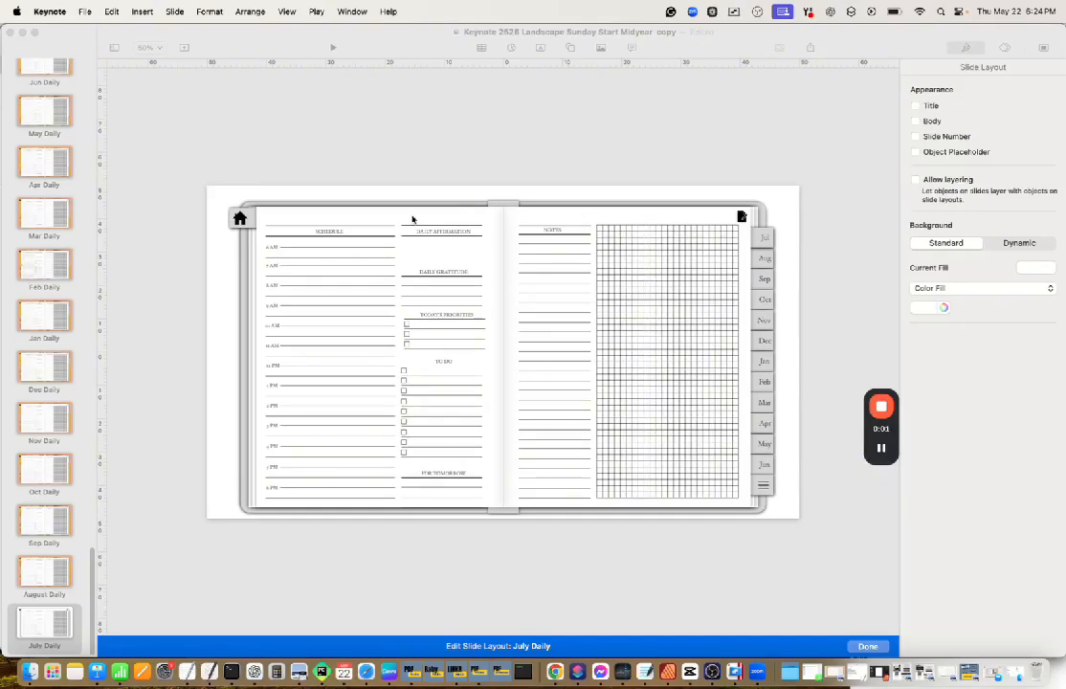
Fill the July Daily layout's background with the peach palette swatch
click(240, 218)
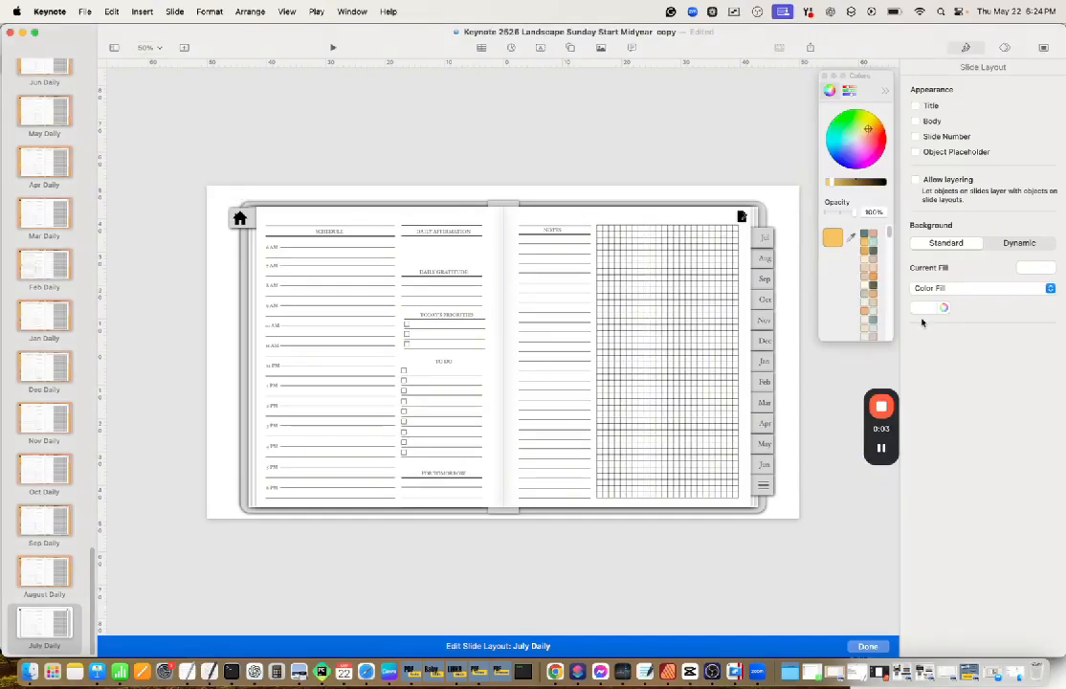
click(232, 220)
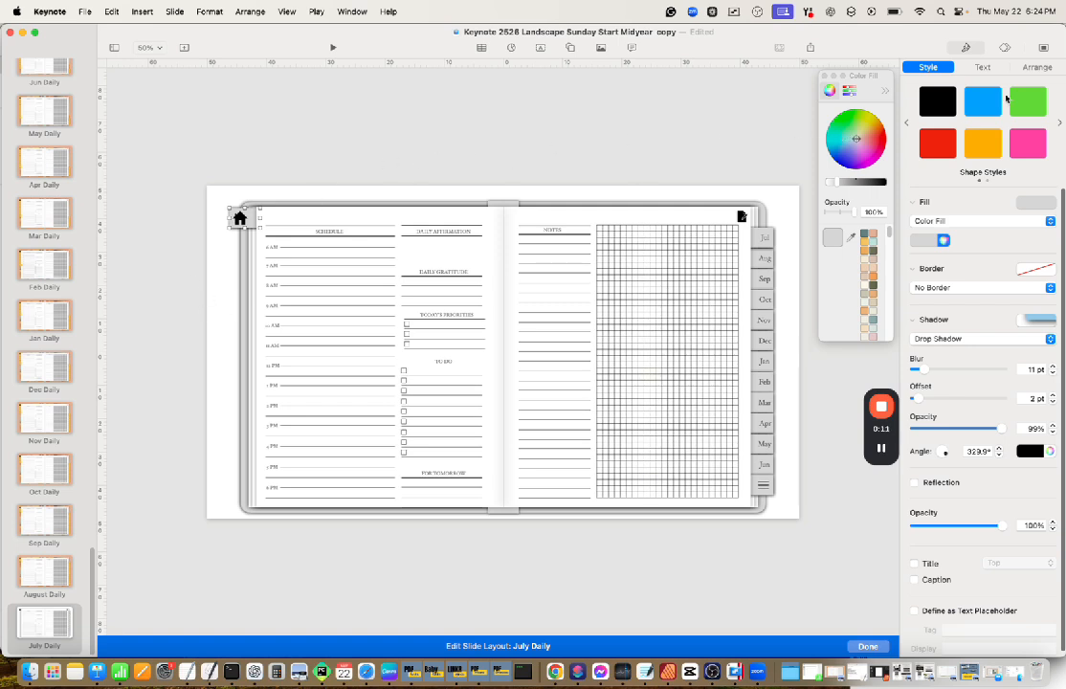
click(1038, 67)
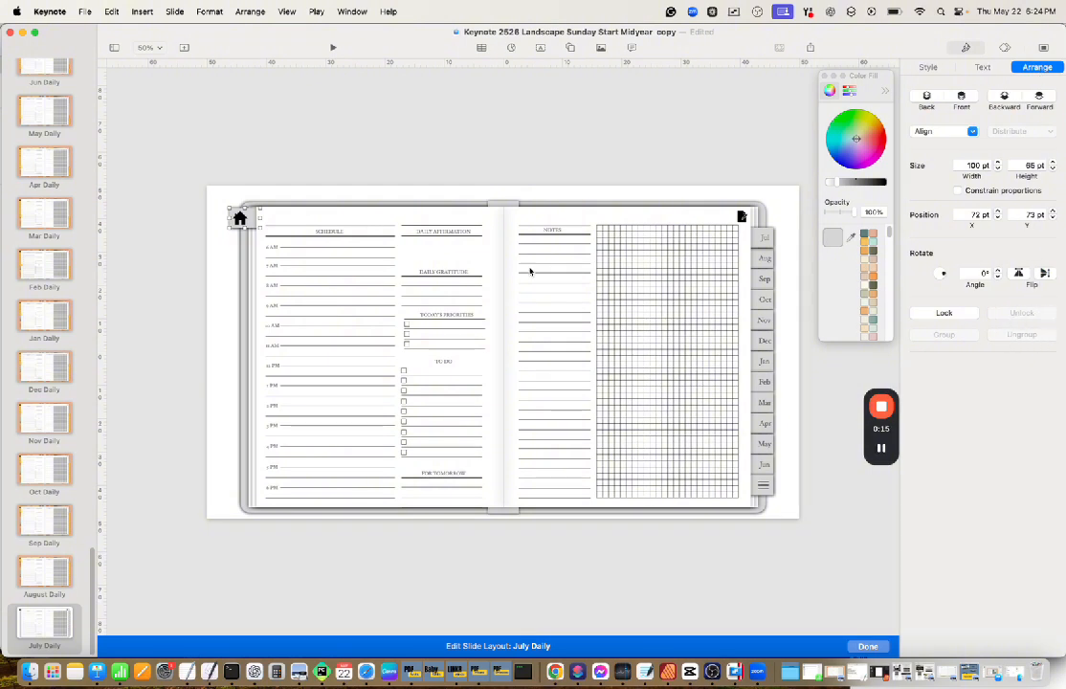
click(386, 189)
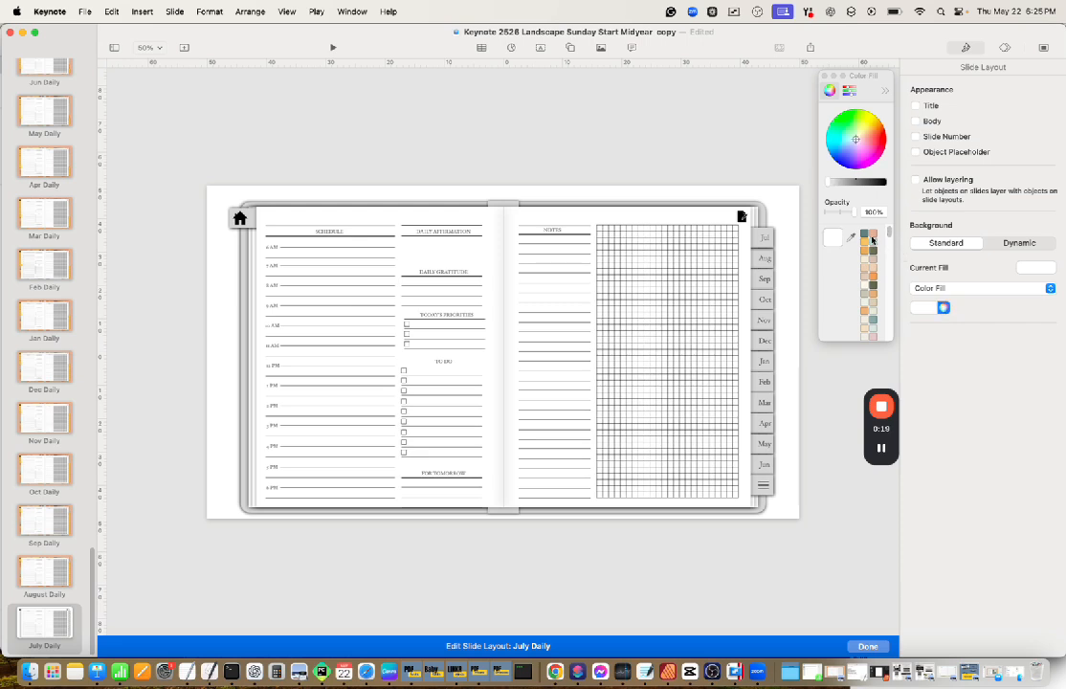
click(871, 239)
Give the planner cover behind the July Daily pages the cover picture as an image fill
click(764, 220)
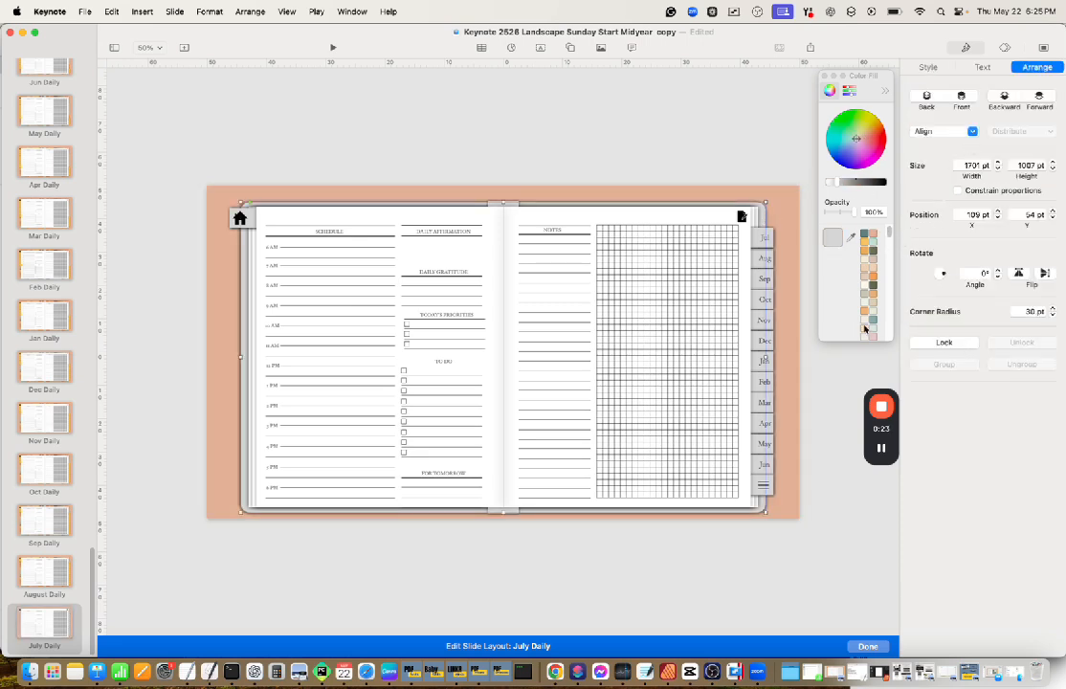
click(928, 68)
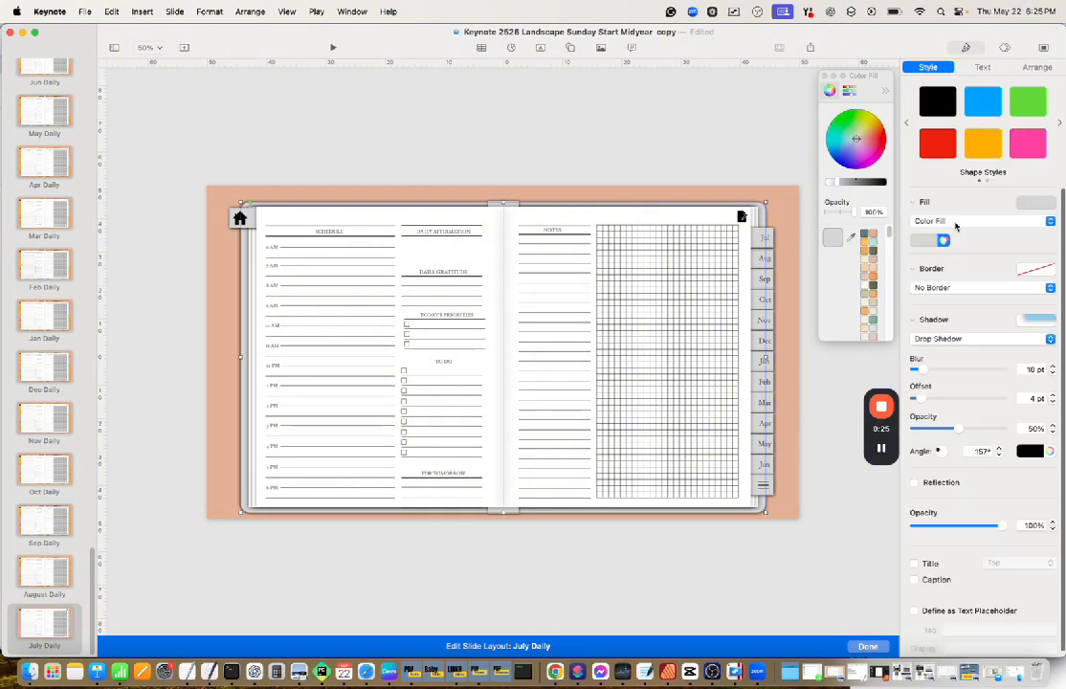
click(955, 226)
click(956, 260)
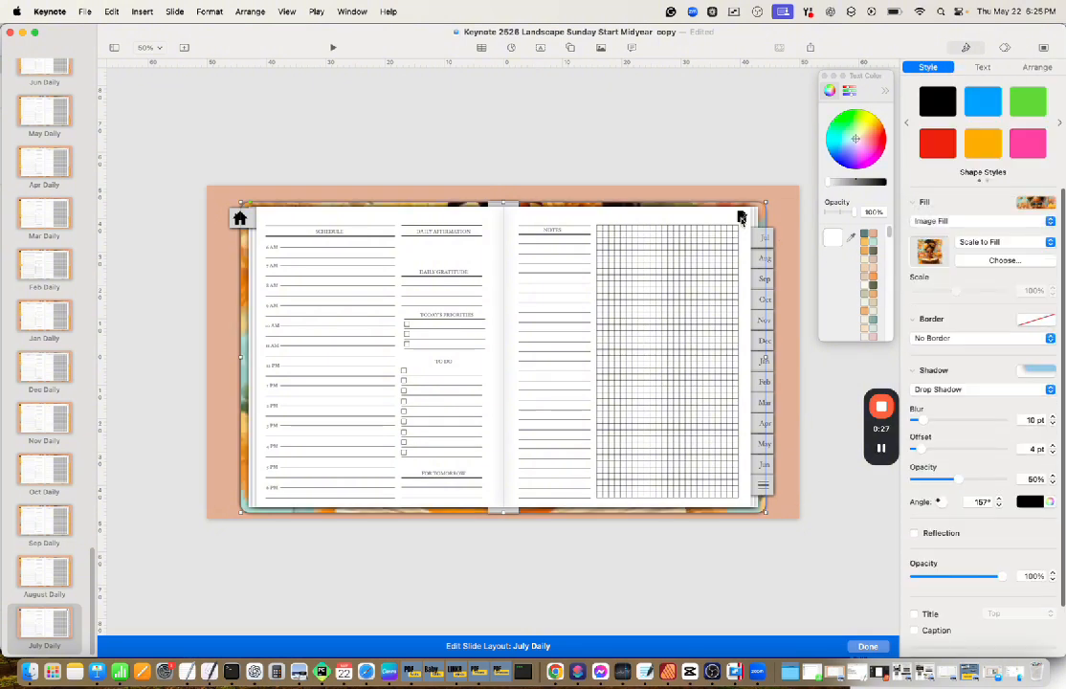
Recolor the note icon above the July Daily grid peach and the center spine piece pale mint
click(740, 218)
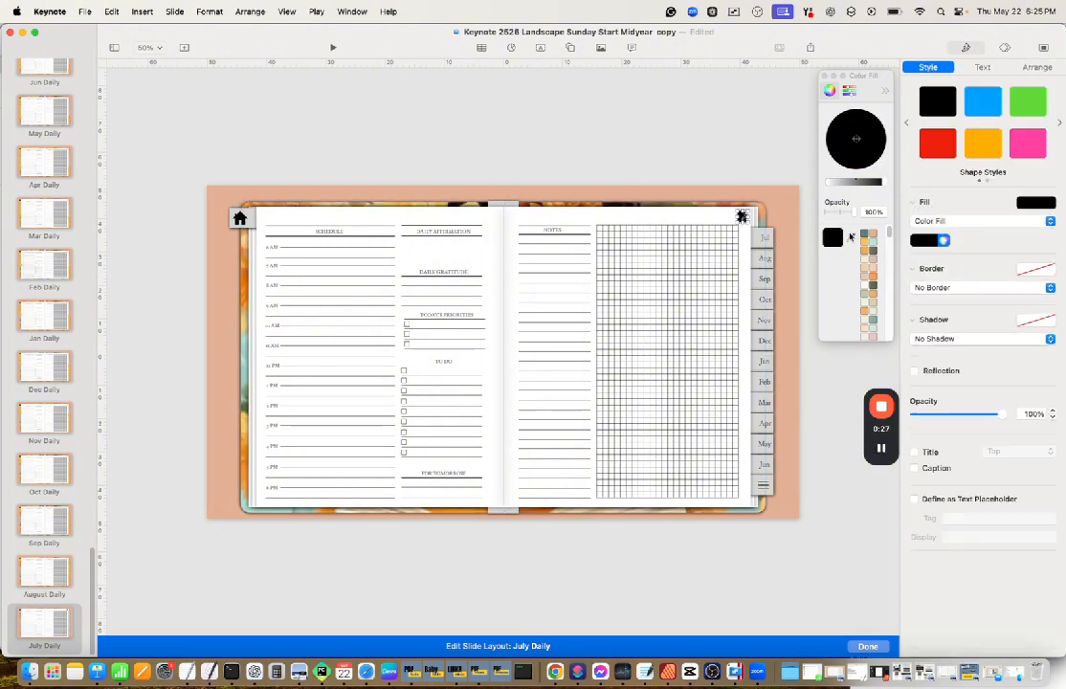
click(511, 206)
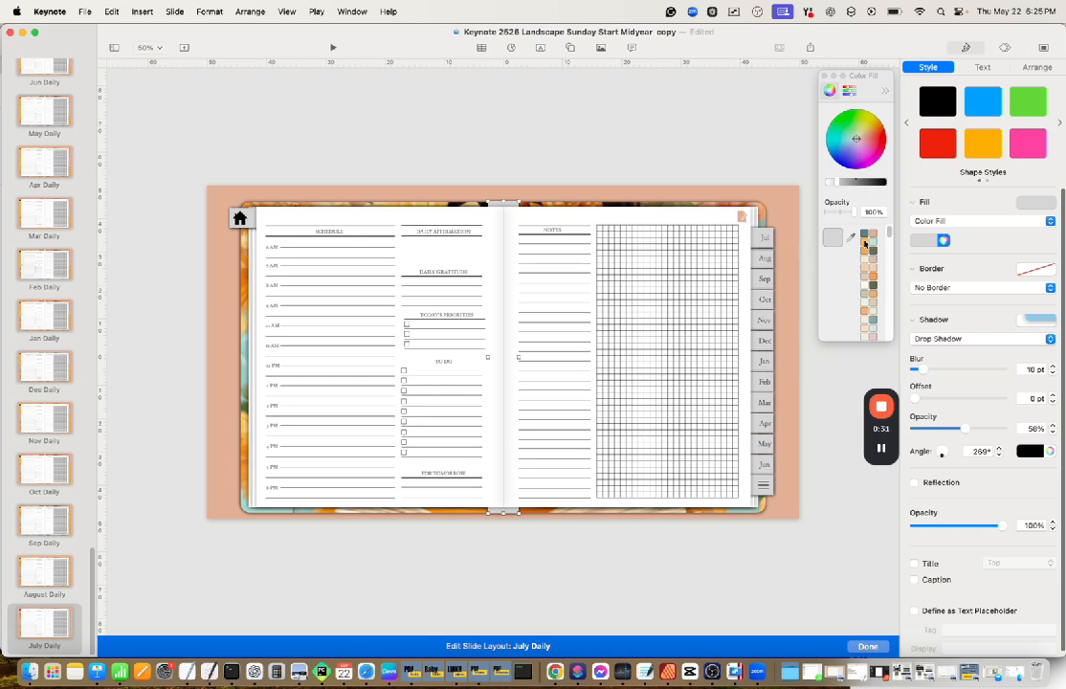
click(873, 245)
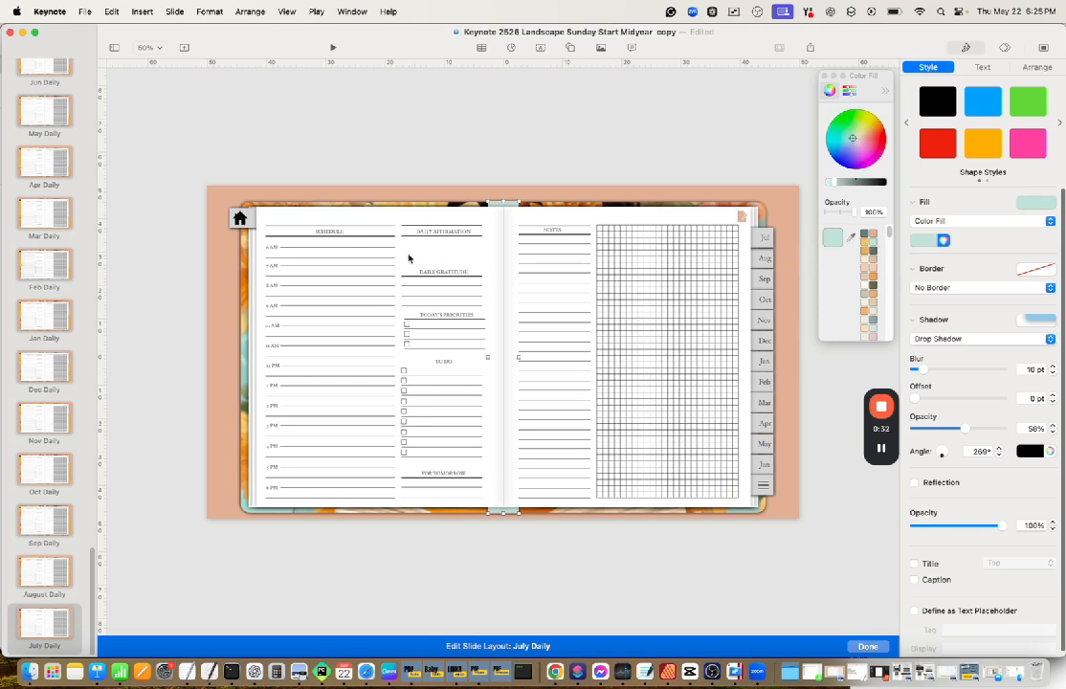
Recolor all the month tabs and the home tab of the July Daily layout with the golden yellow palette swatch
click(786, 220)
drag(785, 273, 773, 510)
click(774, 510)
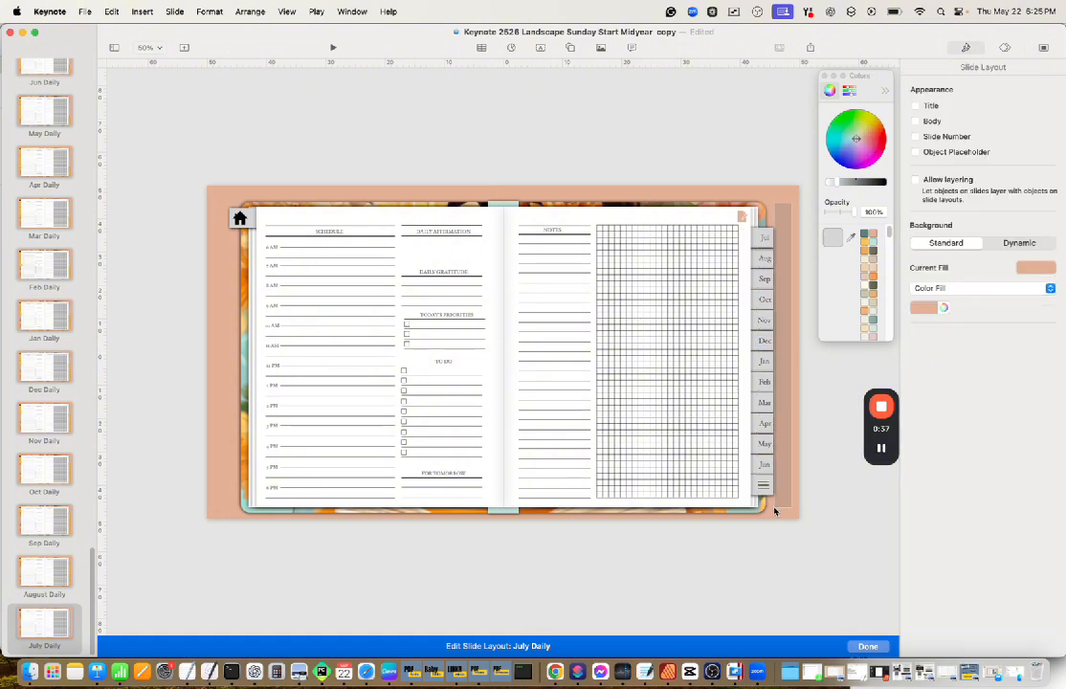
click(774, 512)
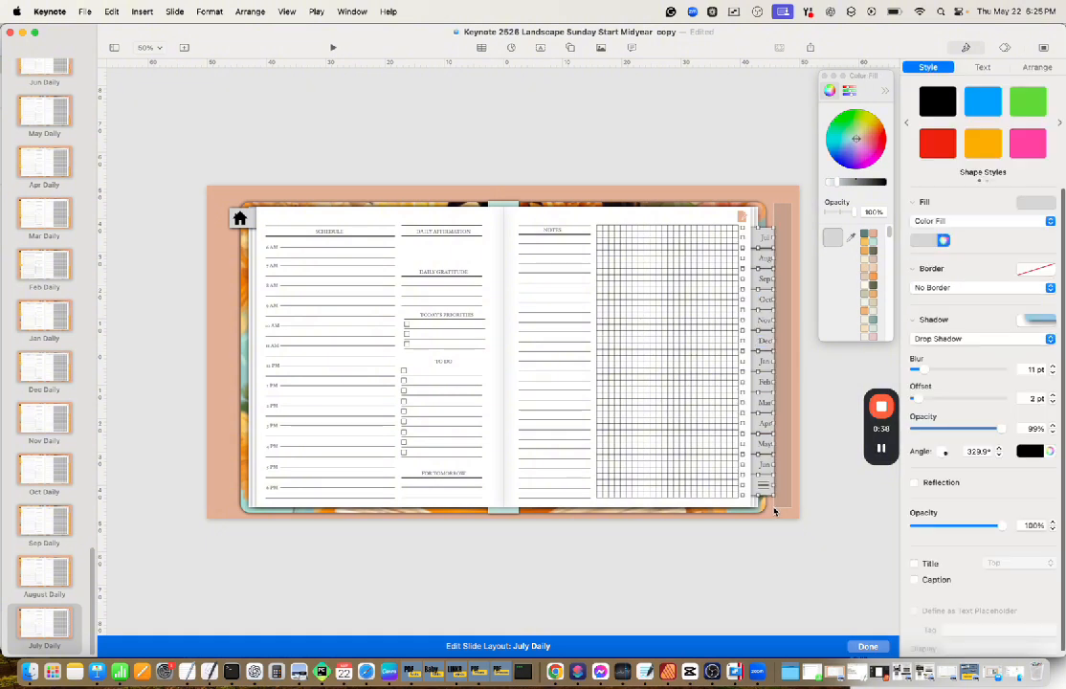
click(864, 248)
click(239, 217)
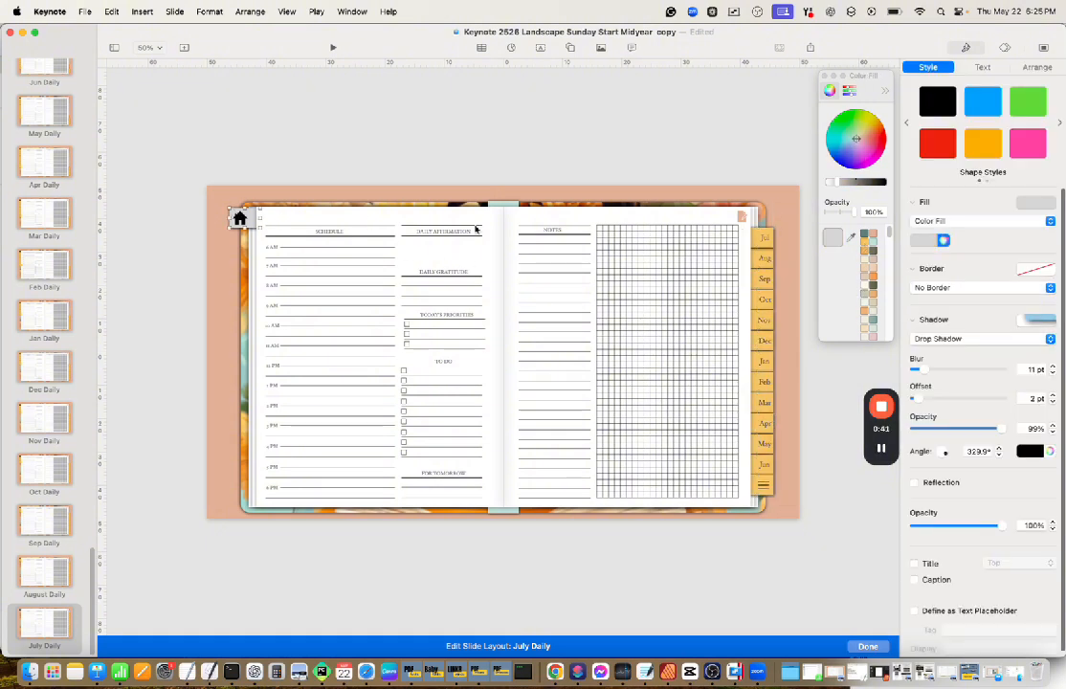
click(867, 242)
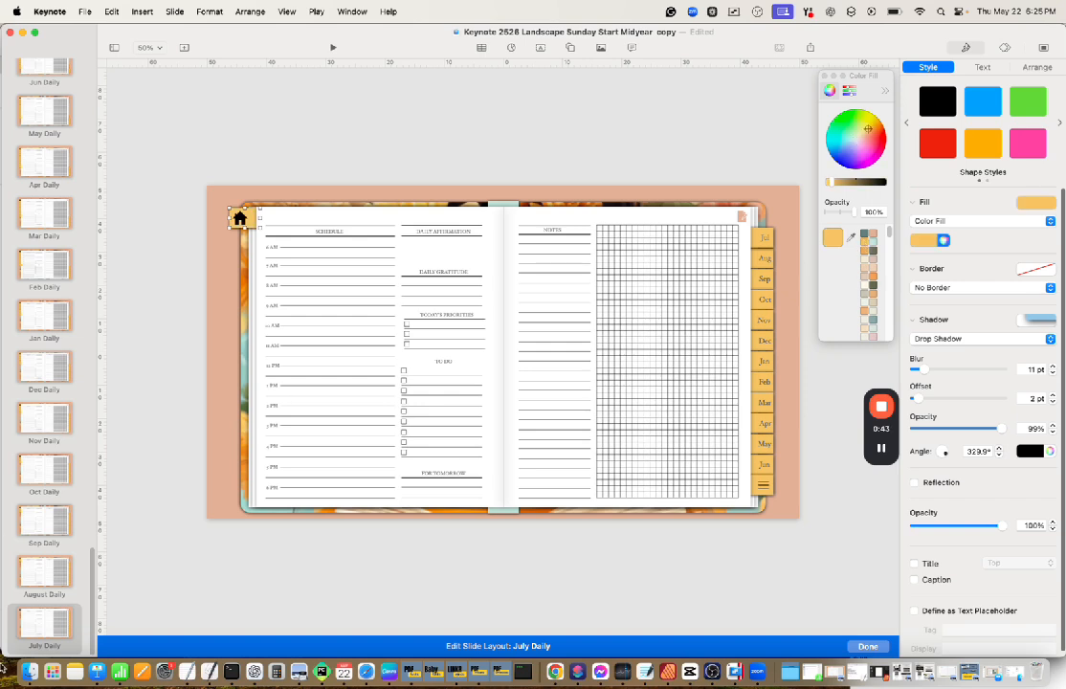
Examine the Aug S, July S START copy 2, Jun S and Apr S layouts for consistent cover, background and tab colors
scroll(36, 494, up, 20)
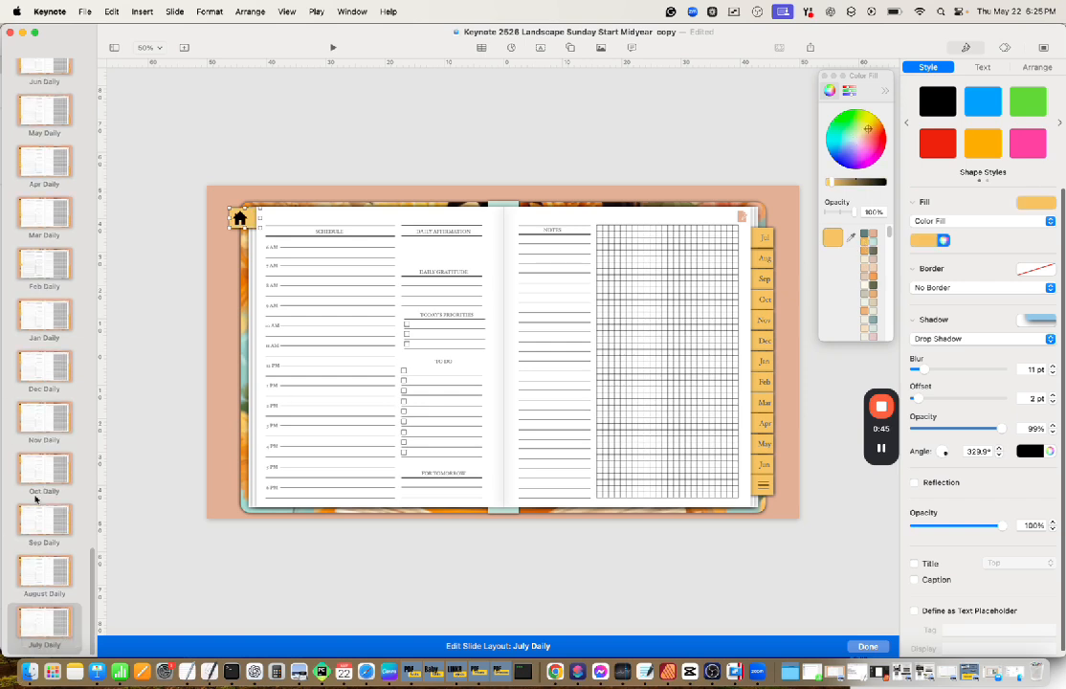
click(33, 422)
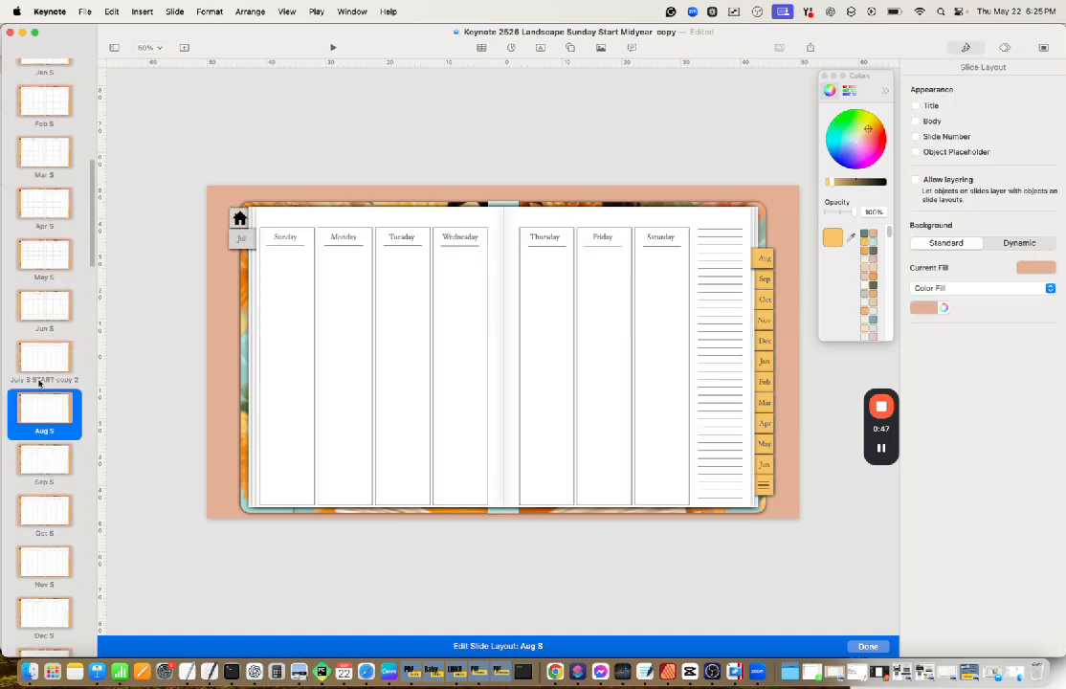
click(41, 362)
click(50, 311)
click(59, 212)
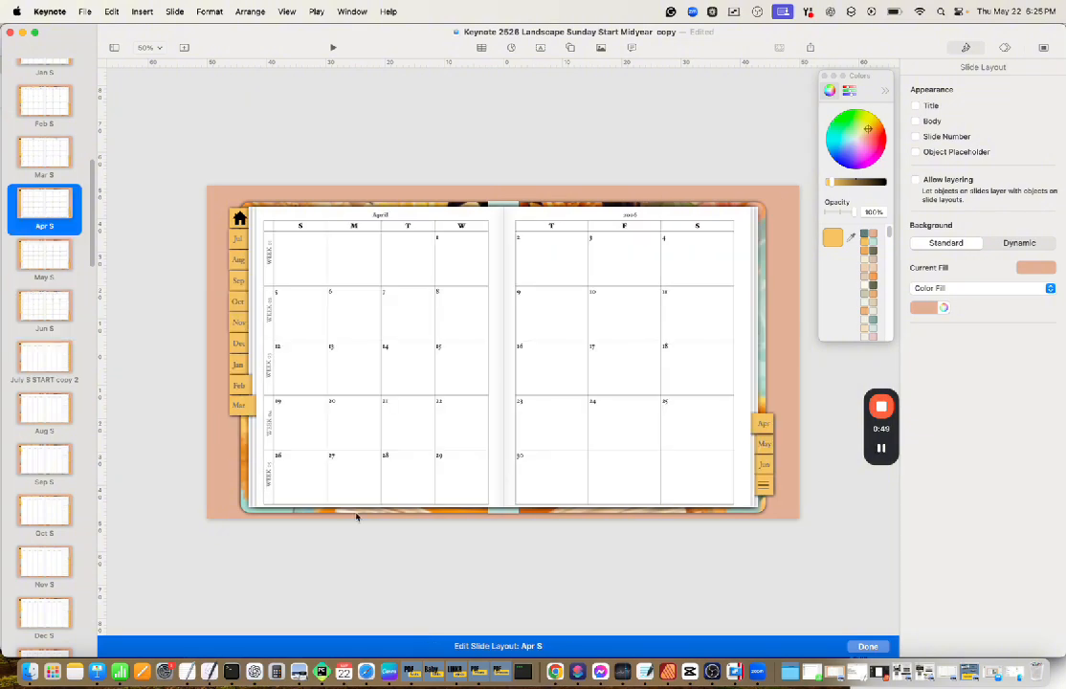
Finish editing the slide layouts and skim the presentation's slides to check the new design
click(866, 647)
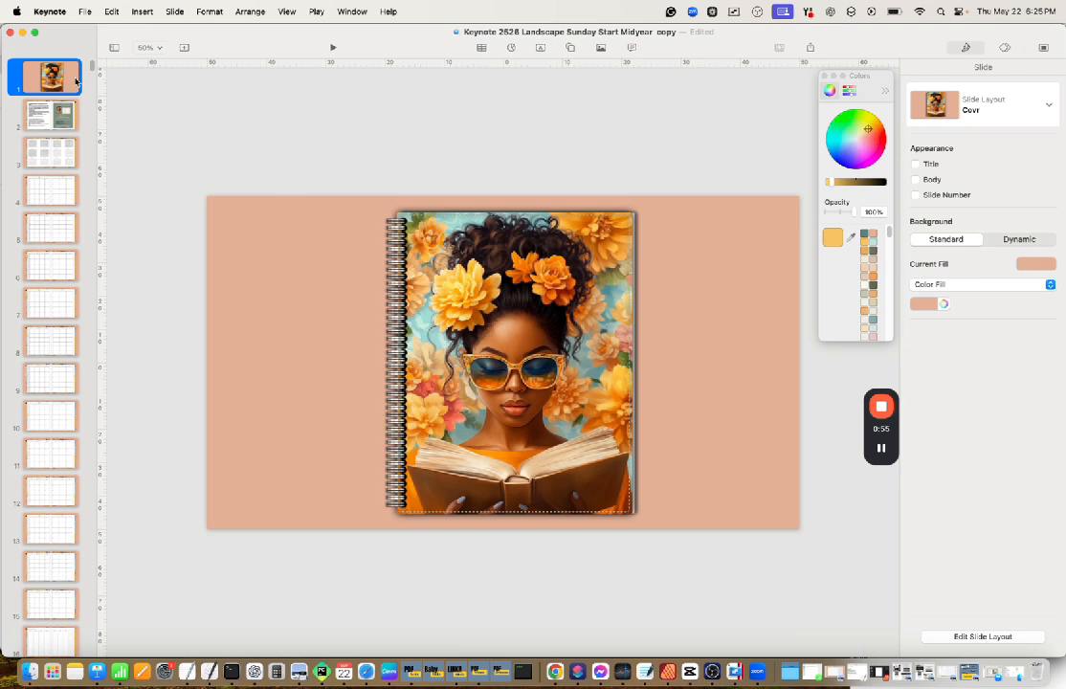
scroll(59, 267, down, 20)
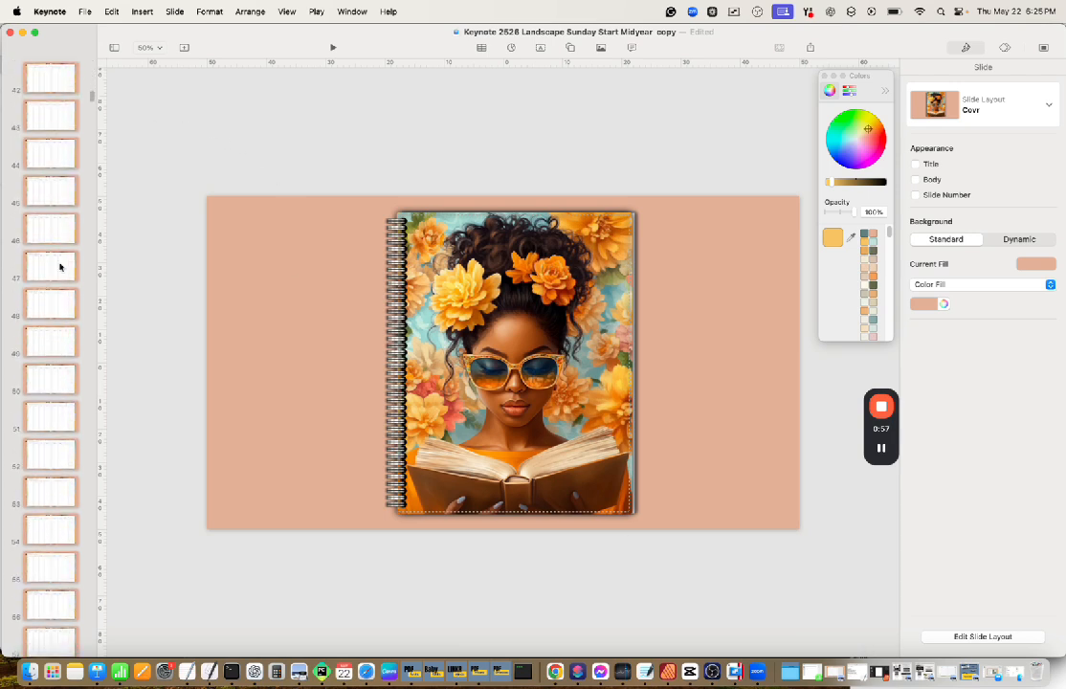
drag(92, 108, 52, 37)
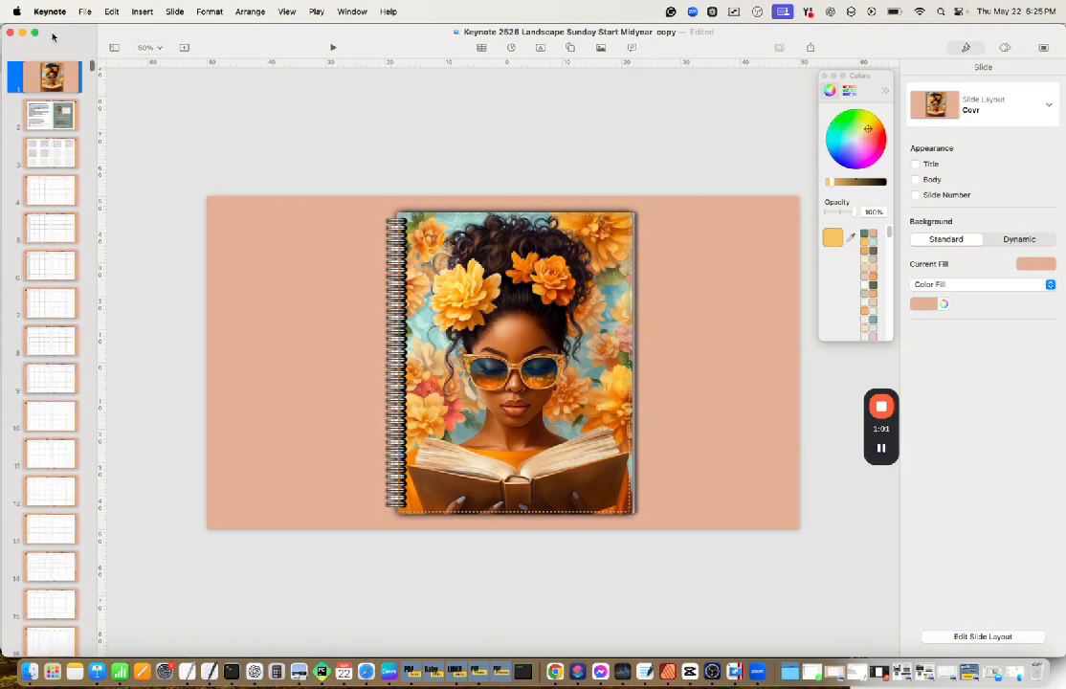
Export the presentation as a PDF with Best image quality, named Sunday, into the May 23 2025 folder
click(85, 12)
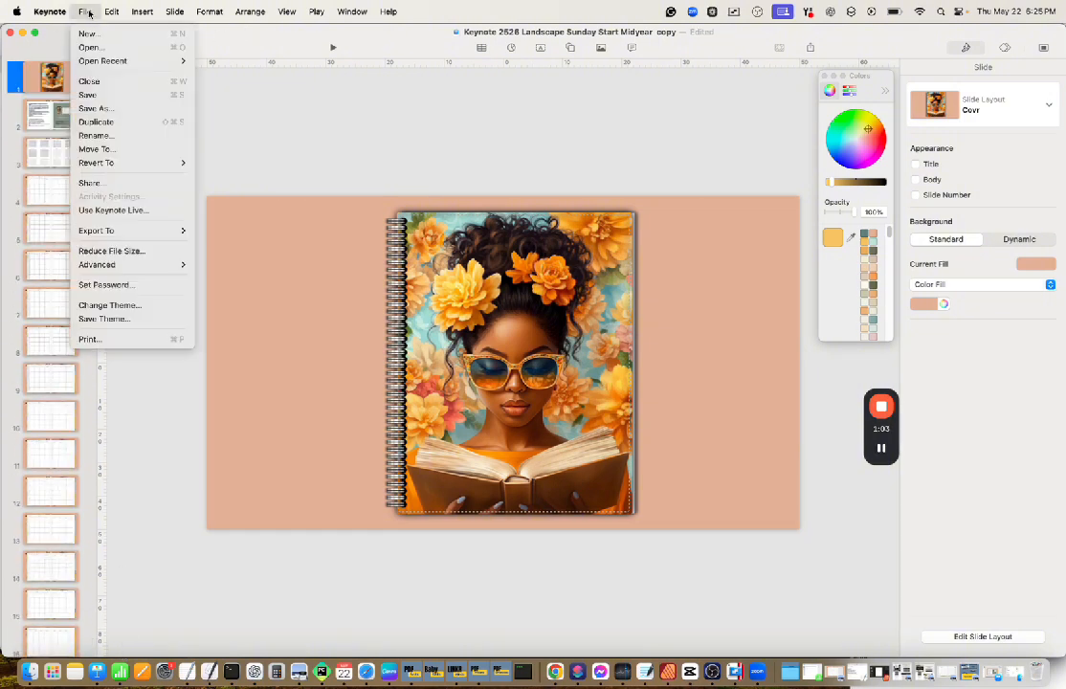
mouse_move(143, 230)
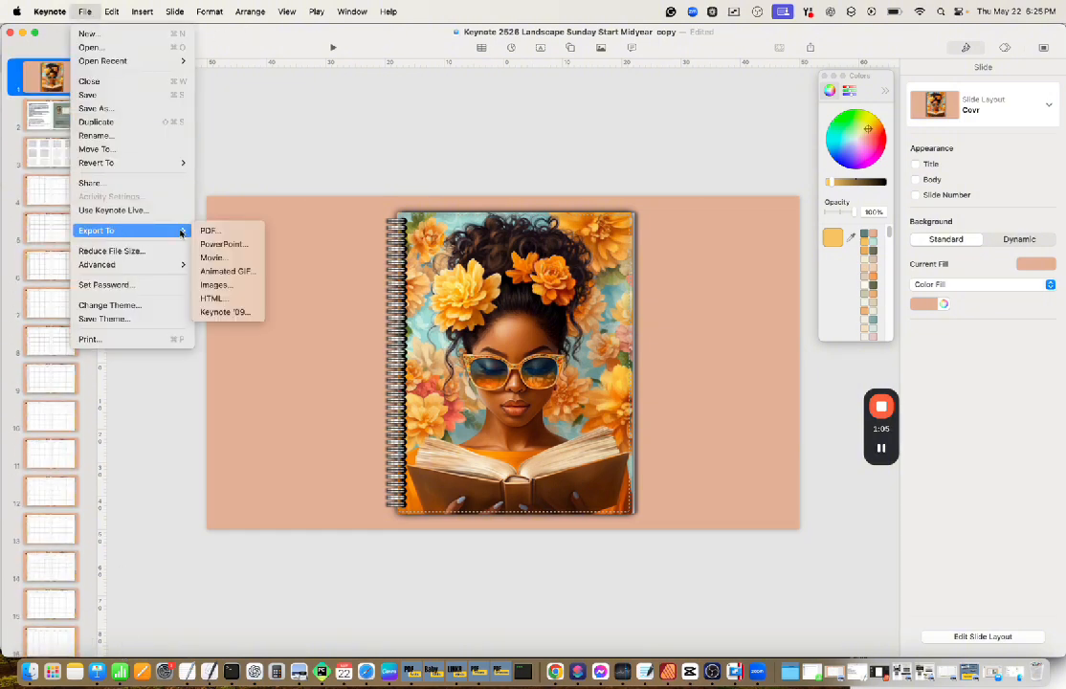
click(212, 232)
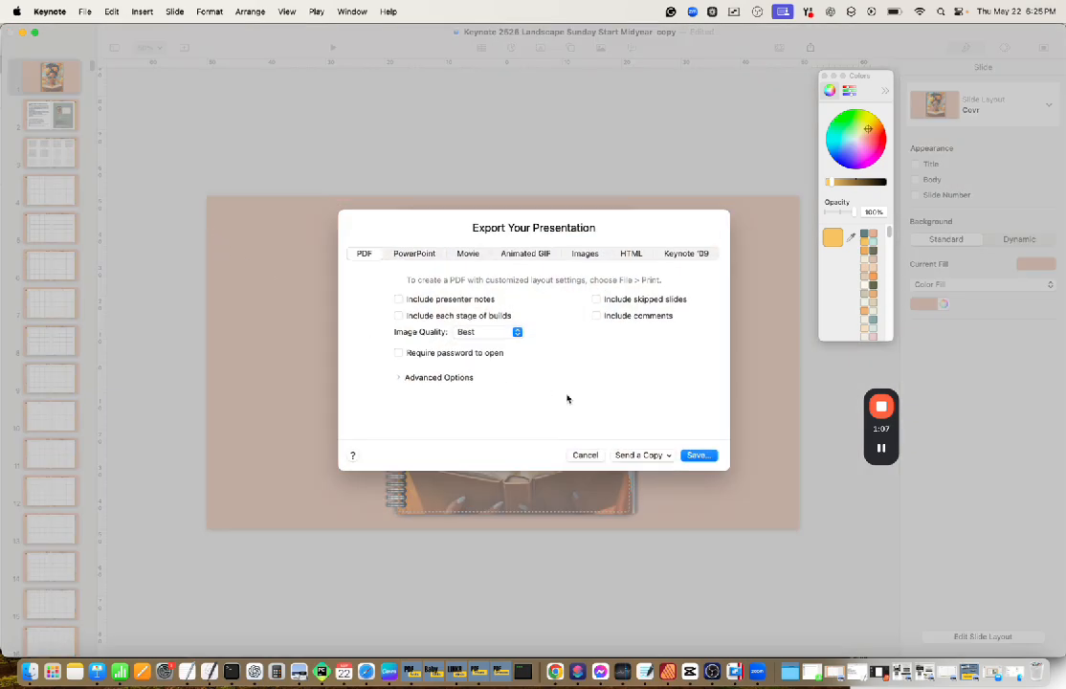
click(695, 455)
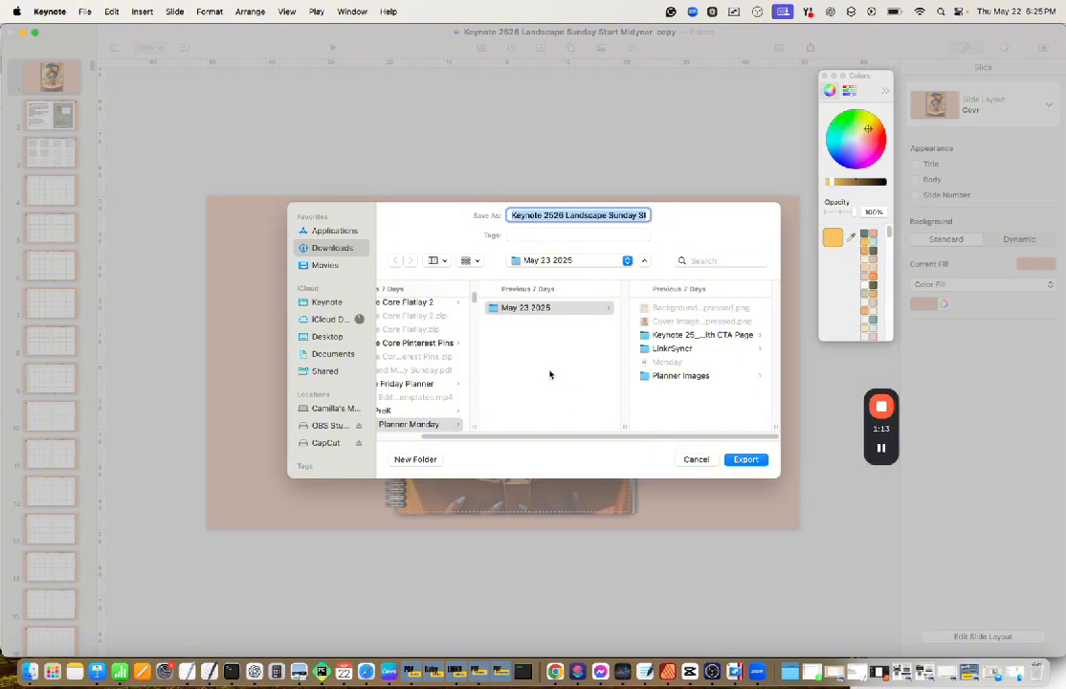
text(Sunday)
key(Return)
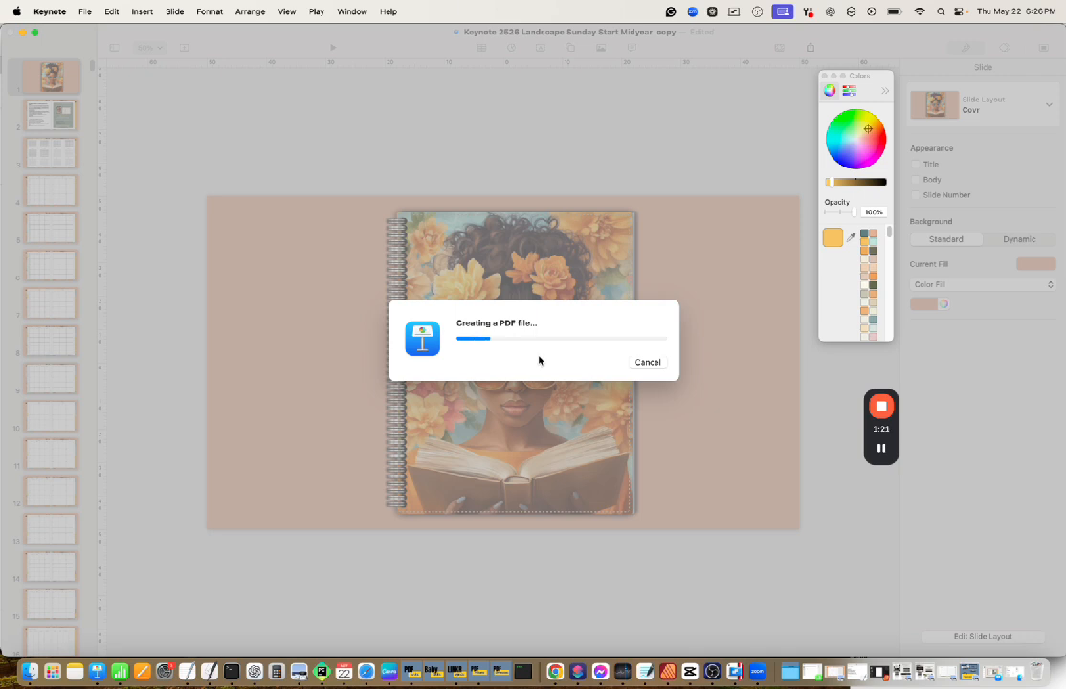
Switch to Finder and check the exported Sunday PDF and the link files in the LinkrSyncr folder within May 23 2025
mouse_move(879, 447)
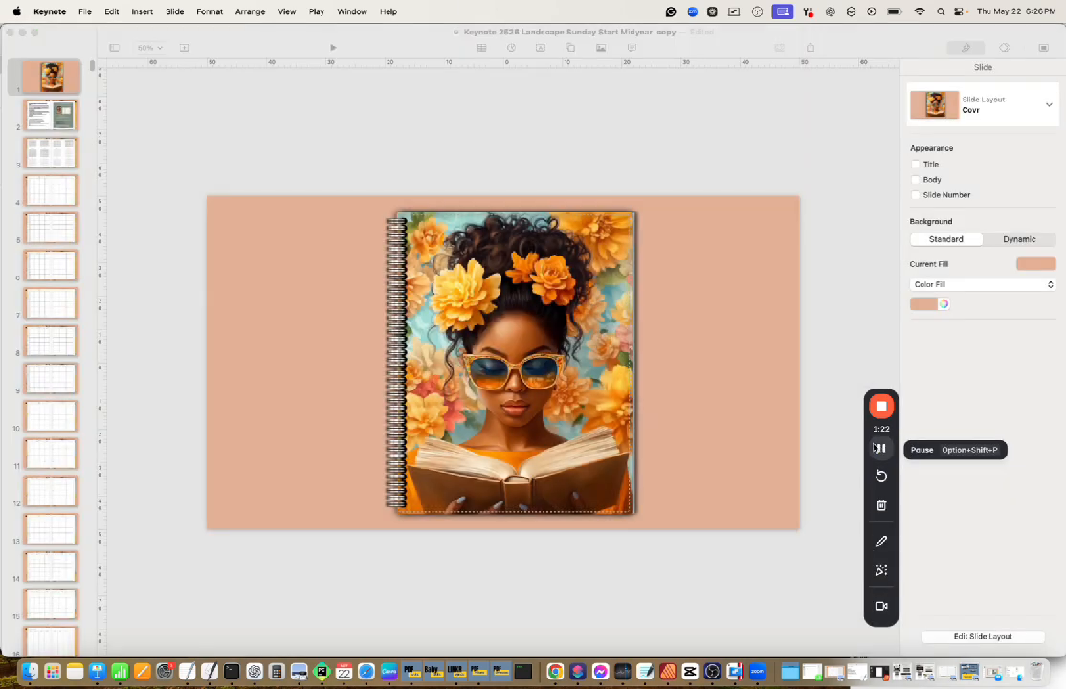
click(30, 671)
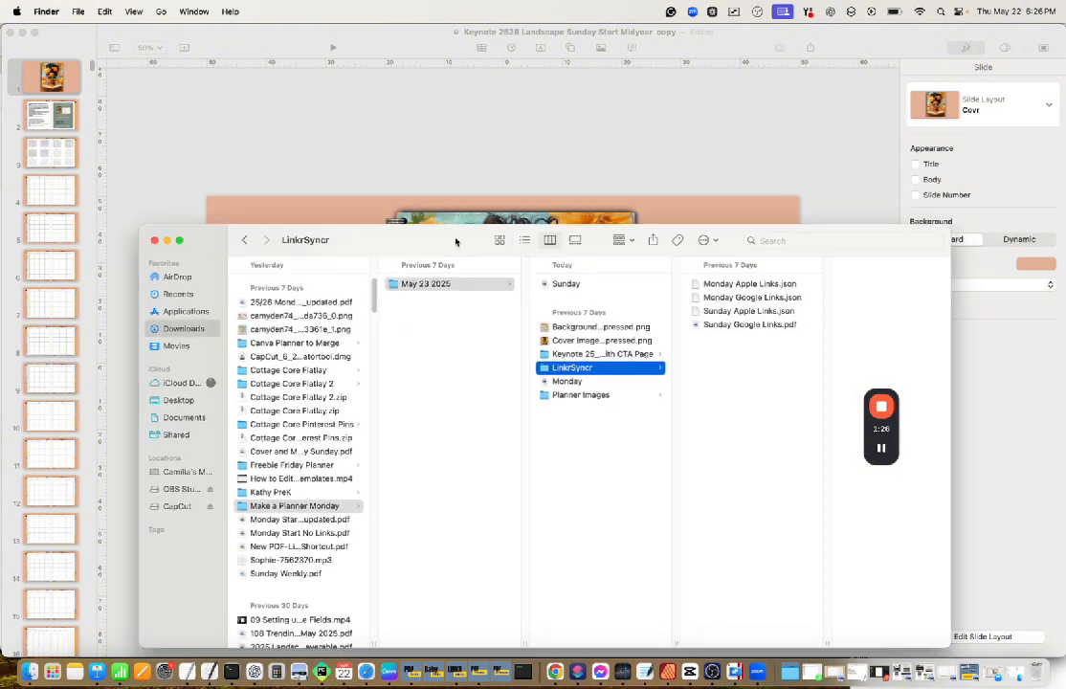
drag(456, 241, 405, 104)
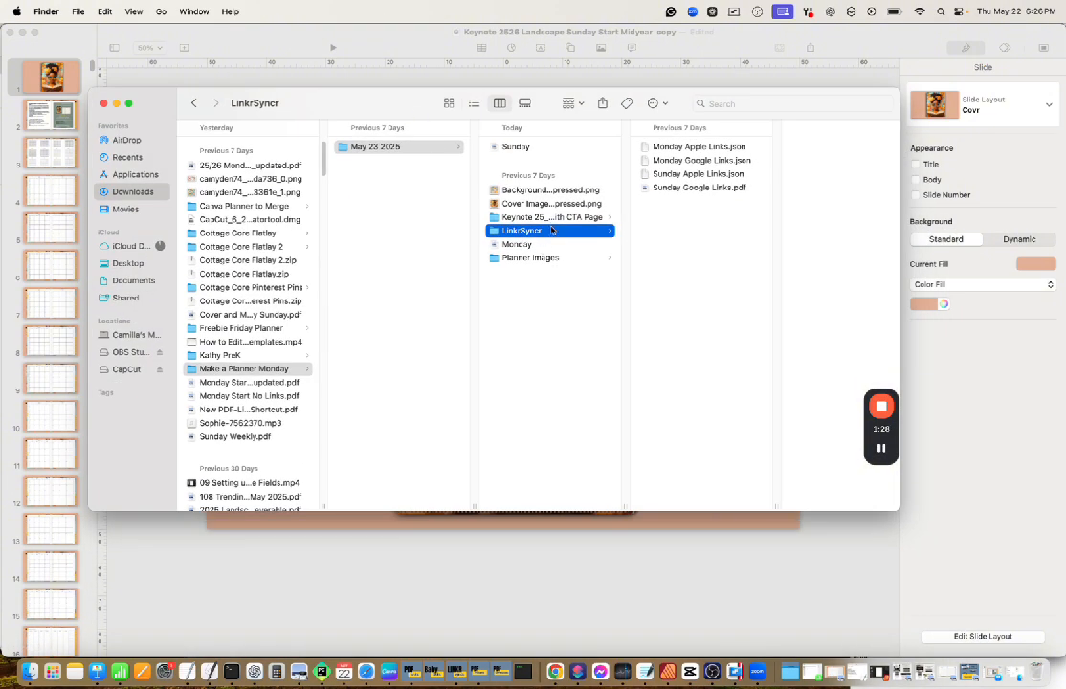
click(522, 148)
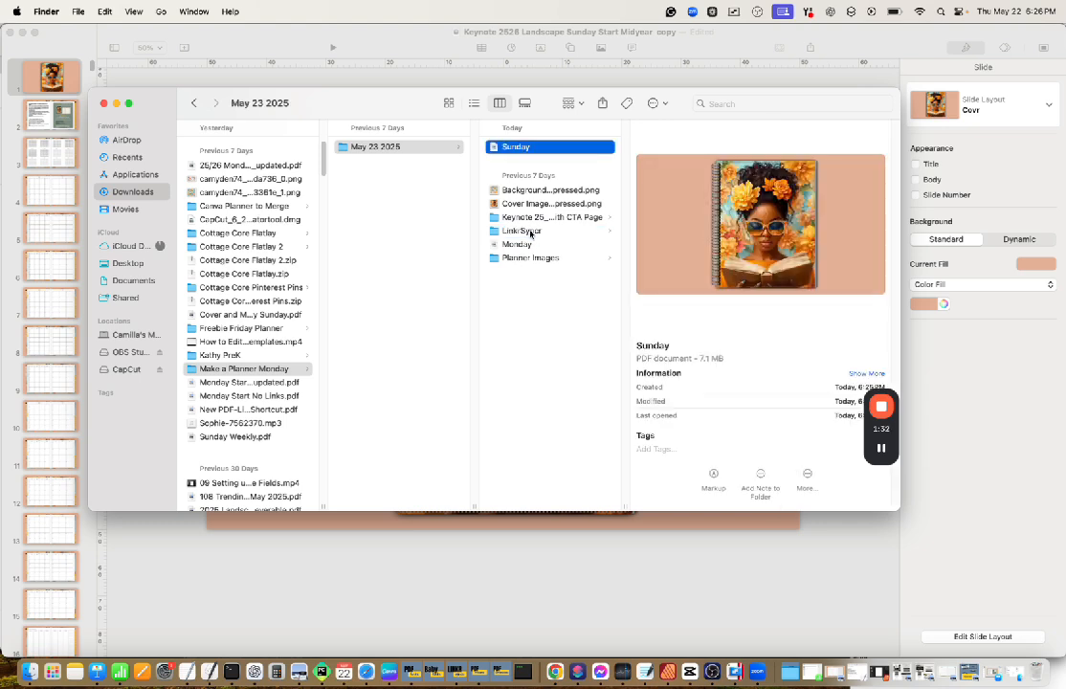
click(531, 233)
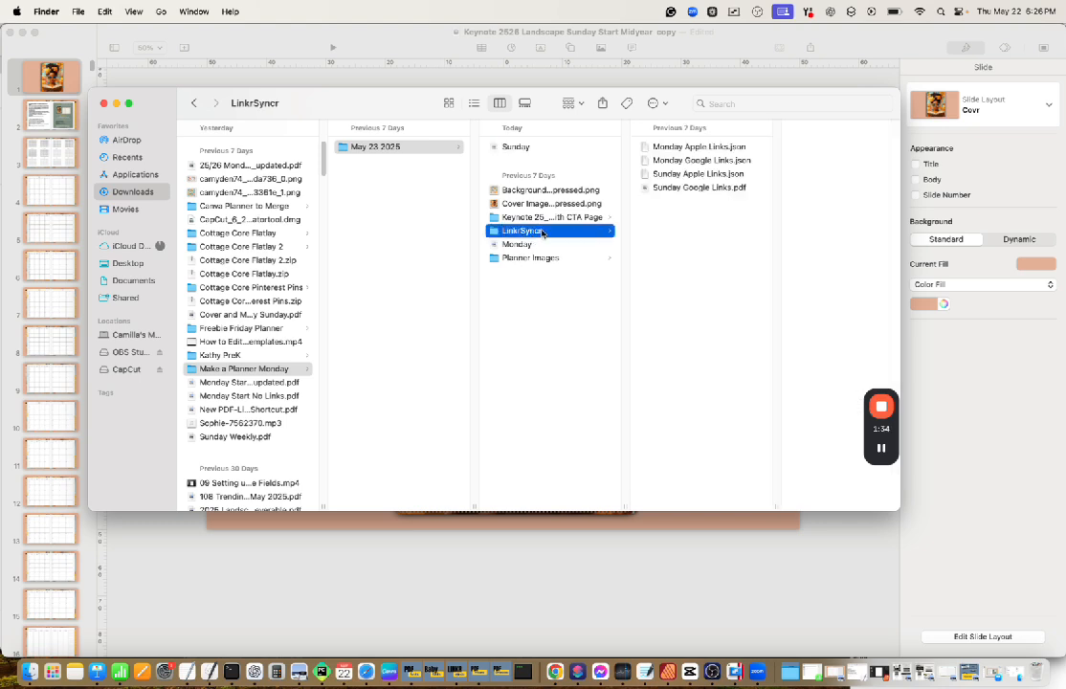
Open the Sunday PDF, check pages 2 to 4, test the July page's Jul tab for a link, and close the document
double_click(522, 148)
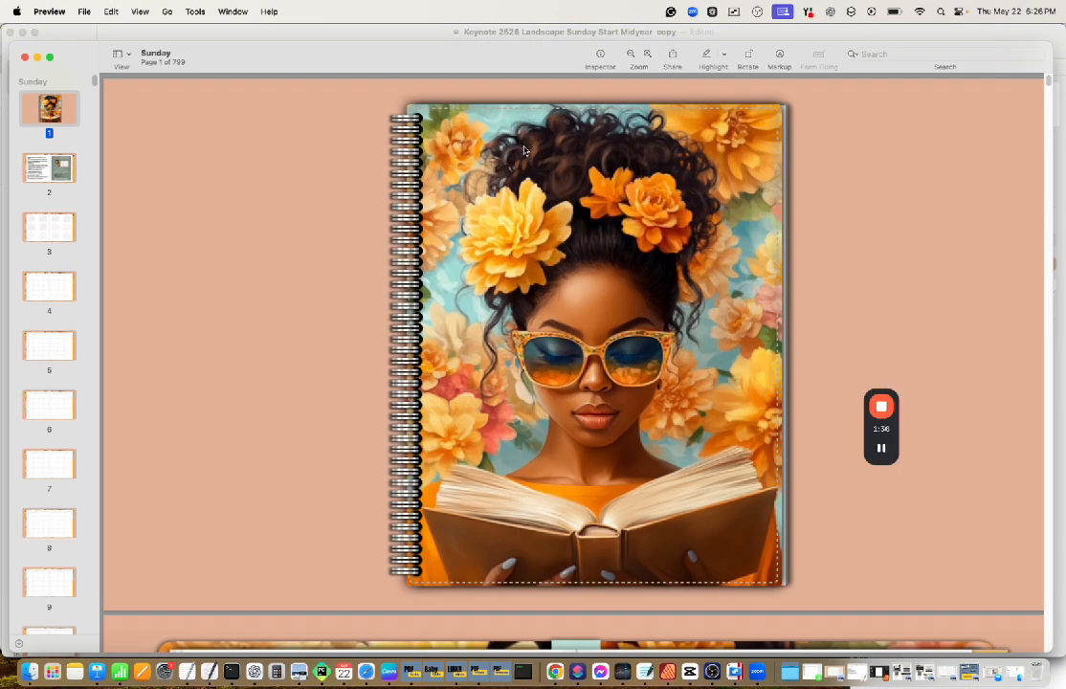
click(65, 169)
click(57, 230)
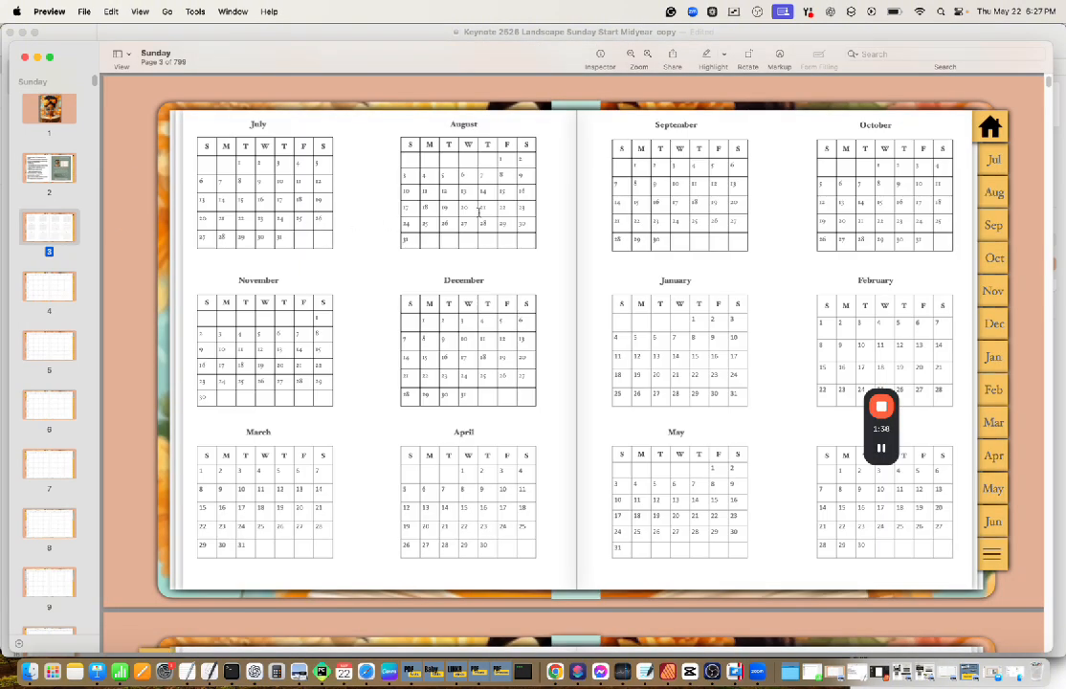
click(48, 282)
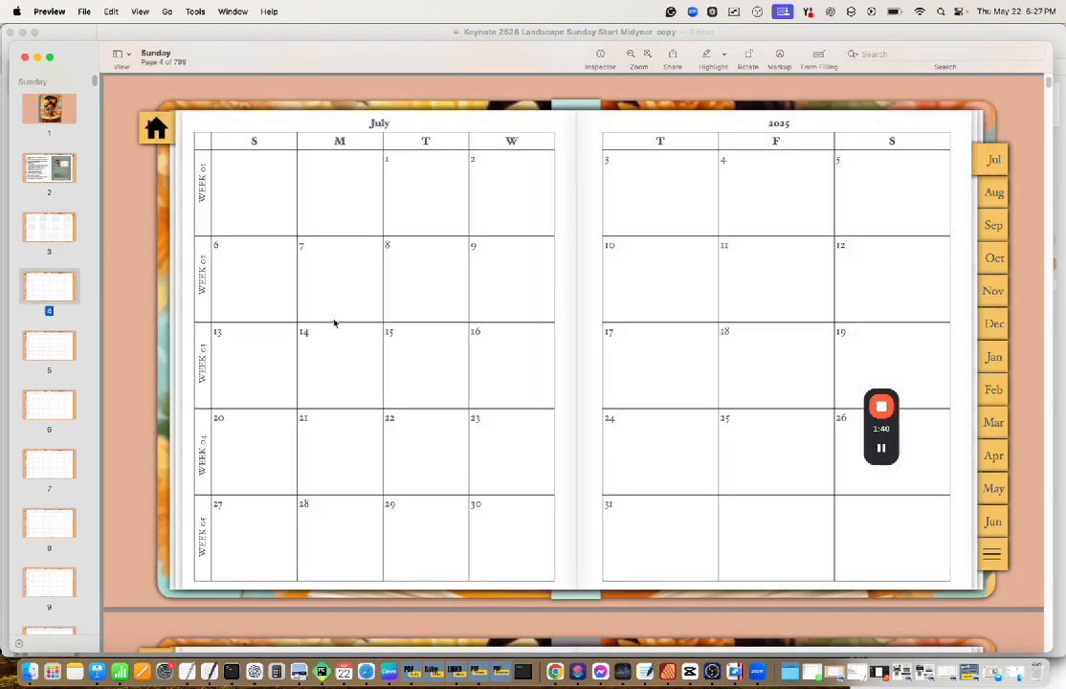
double_click(982, 165)
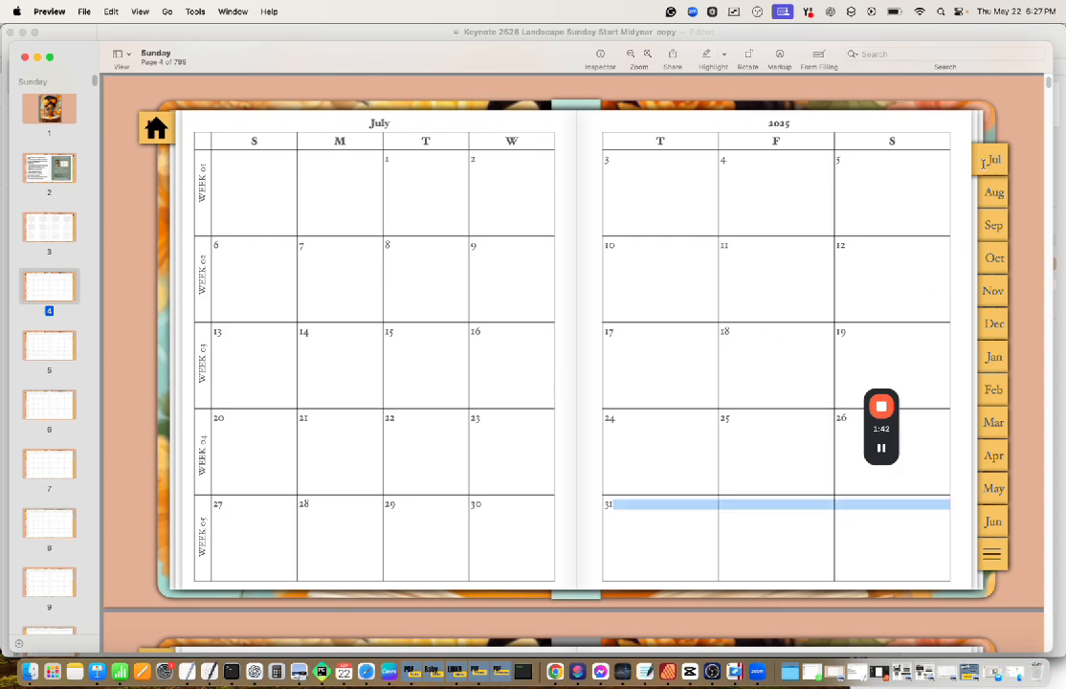
click(25, 57)
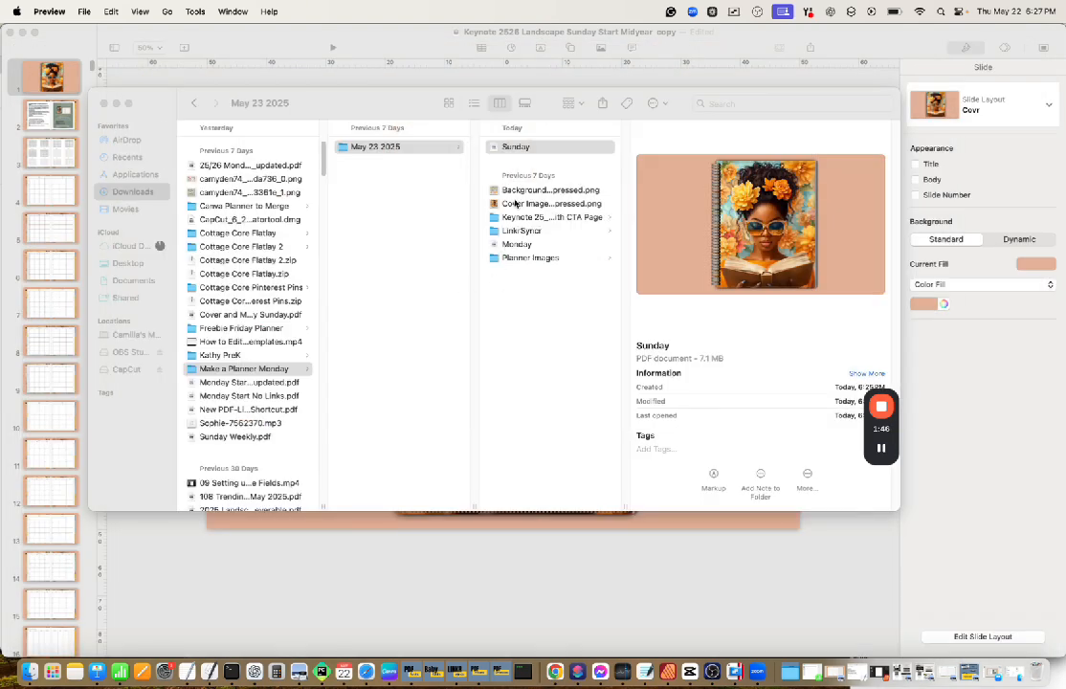
Switch to LinkrSyncr, start applying links to a new PDF and load Sunday Apple Links.json from the LinkrSyncr folder
click(522, 231)
click(522, 231)
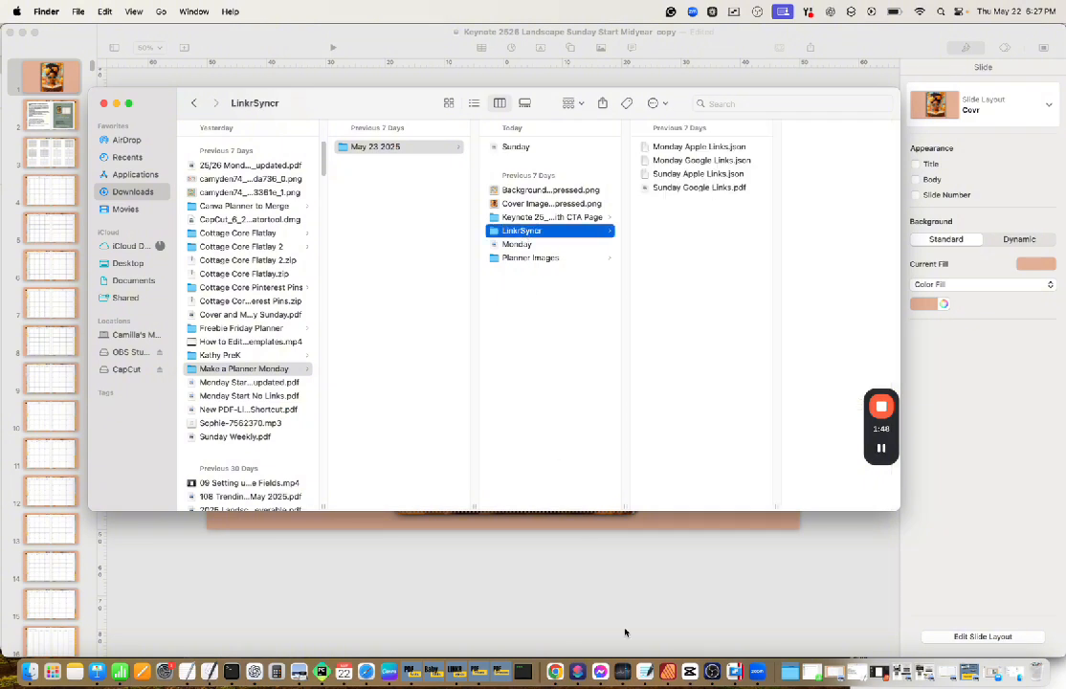
click(460, 675)
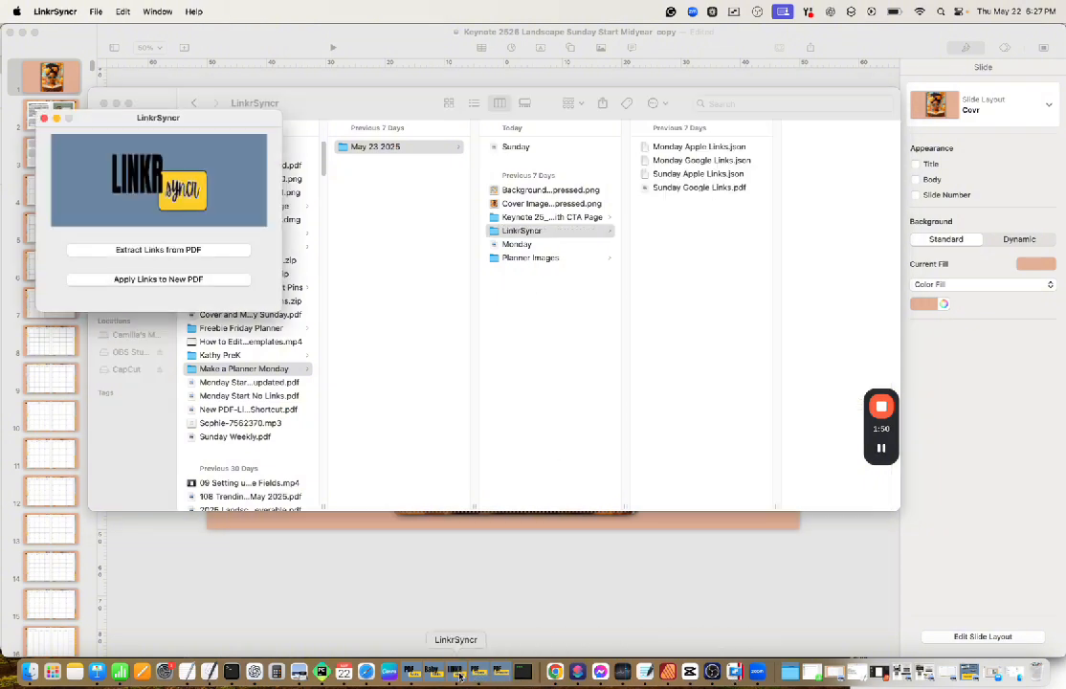
click(153, 279)
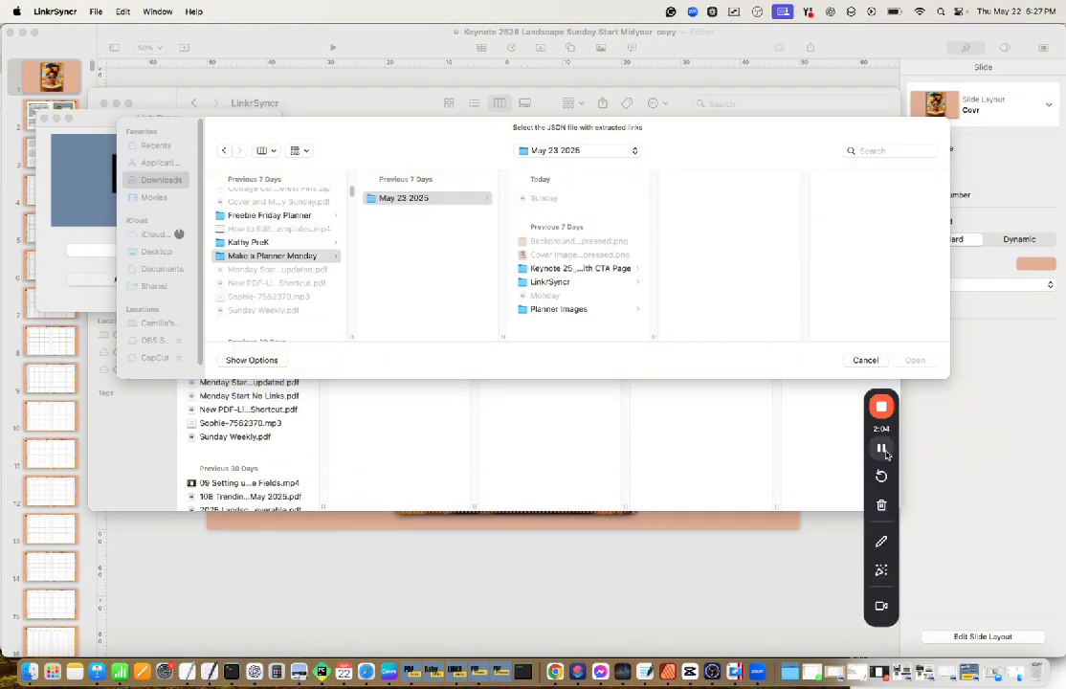
click(531, 279)
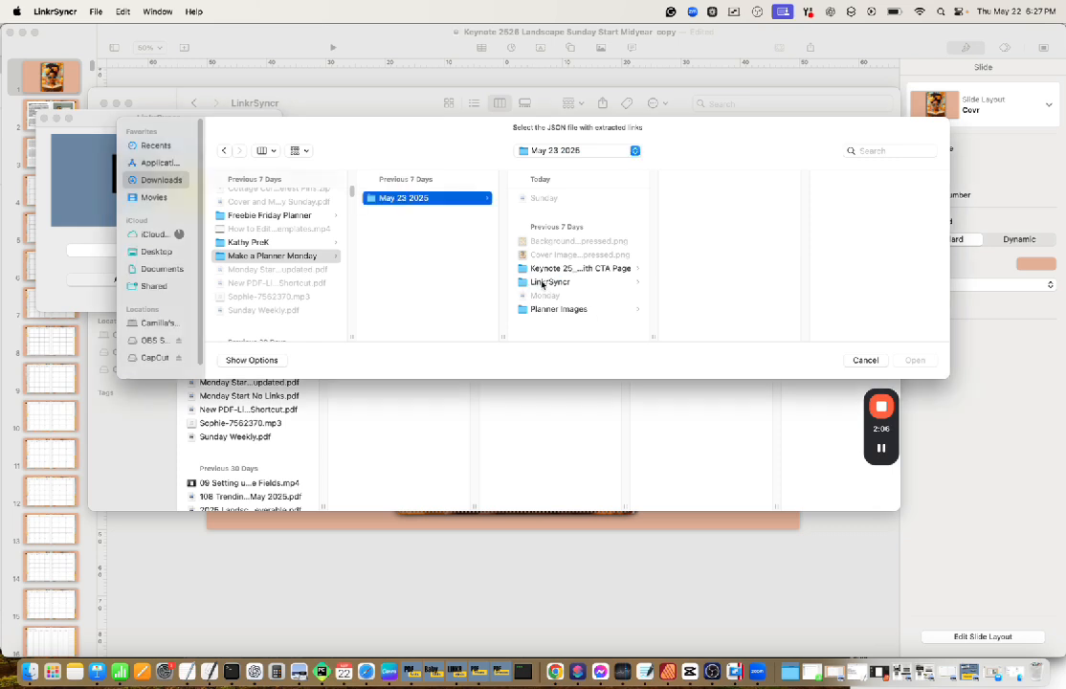
click(531, 280)
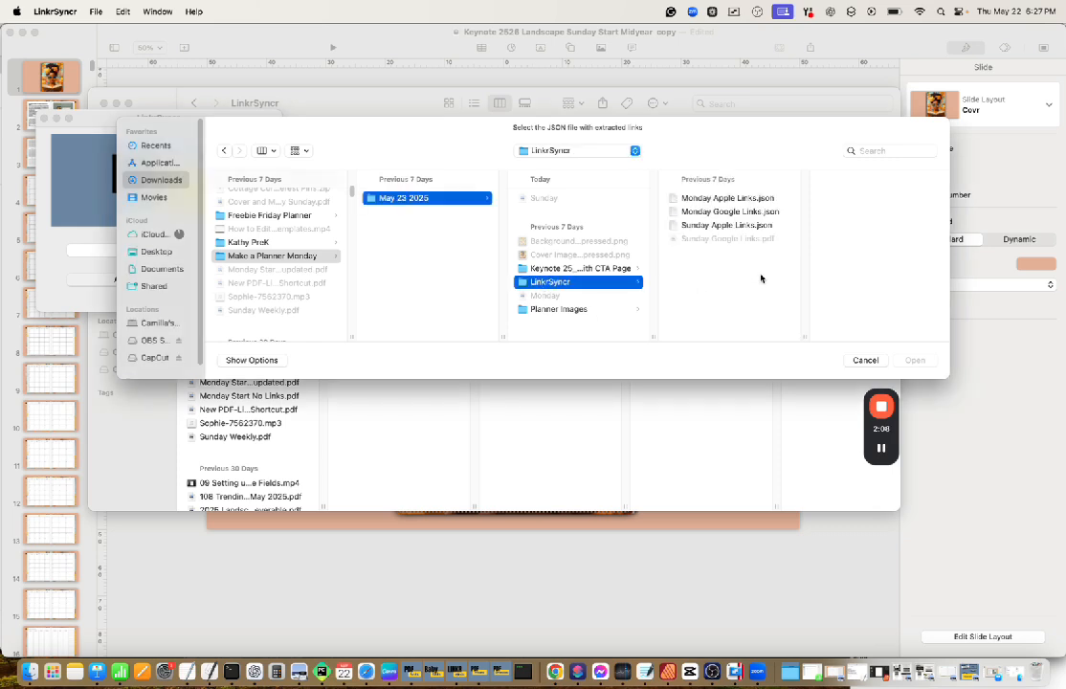
click(725, 226)
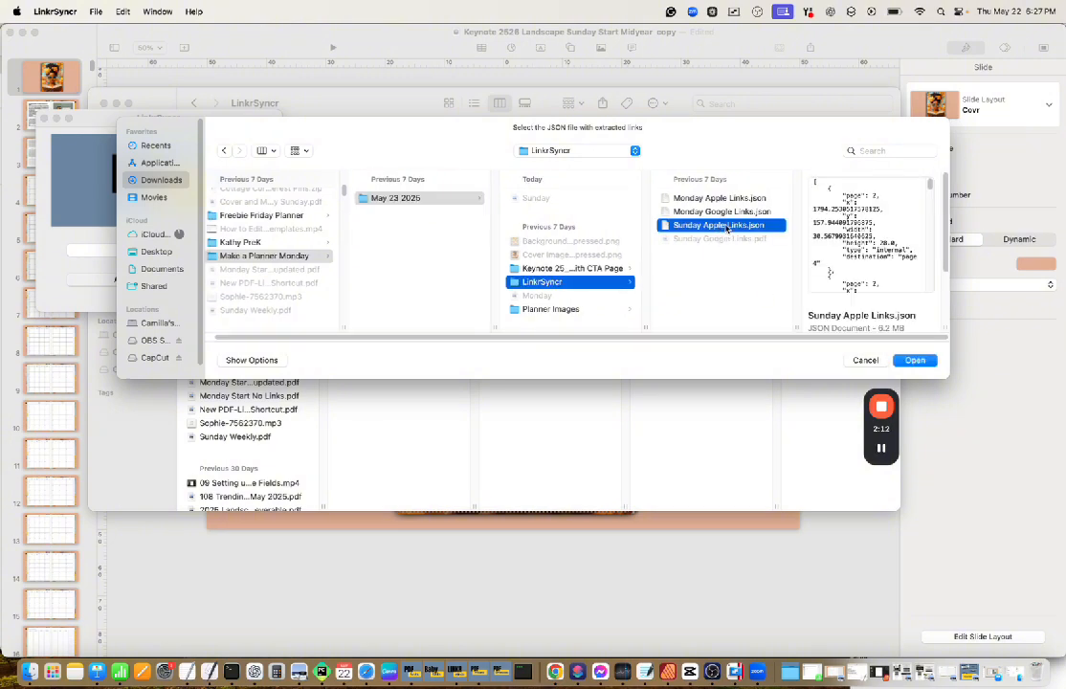
click(914, 361)
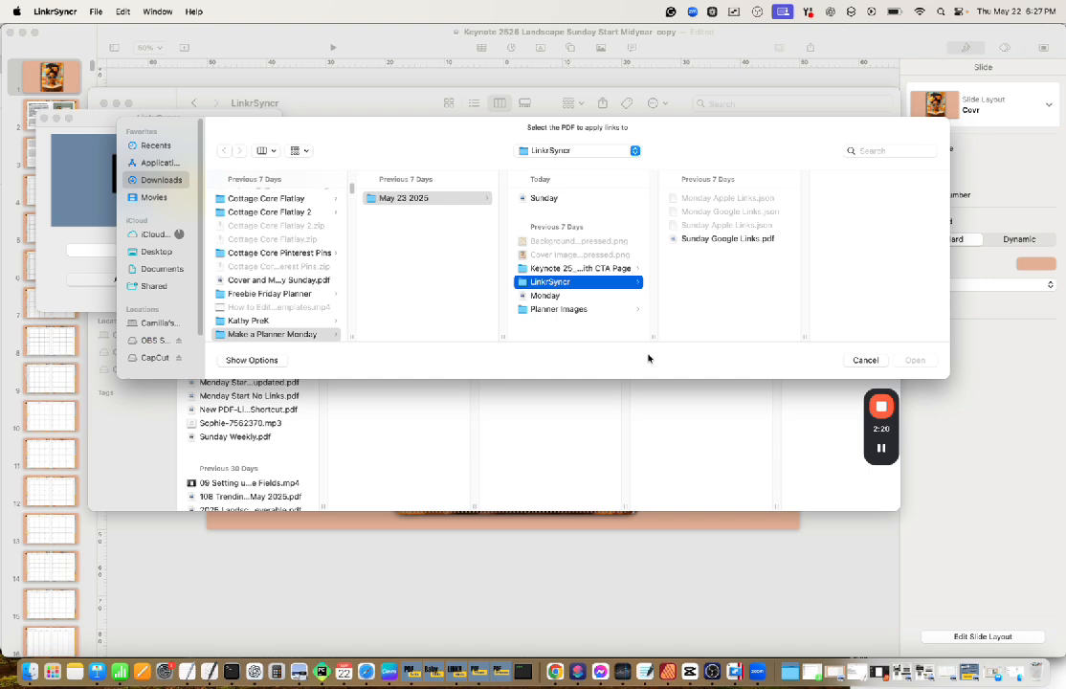
Apply the loaded links to the Sunday PDF and save the output as Sunday Apple Linked in May 23 2025
click(542, 198)
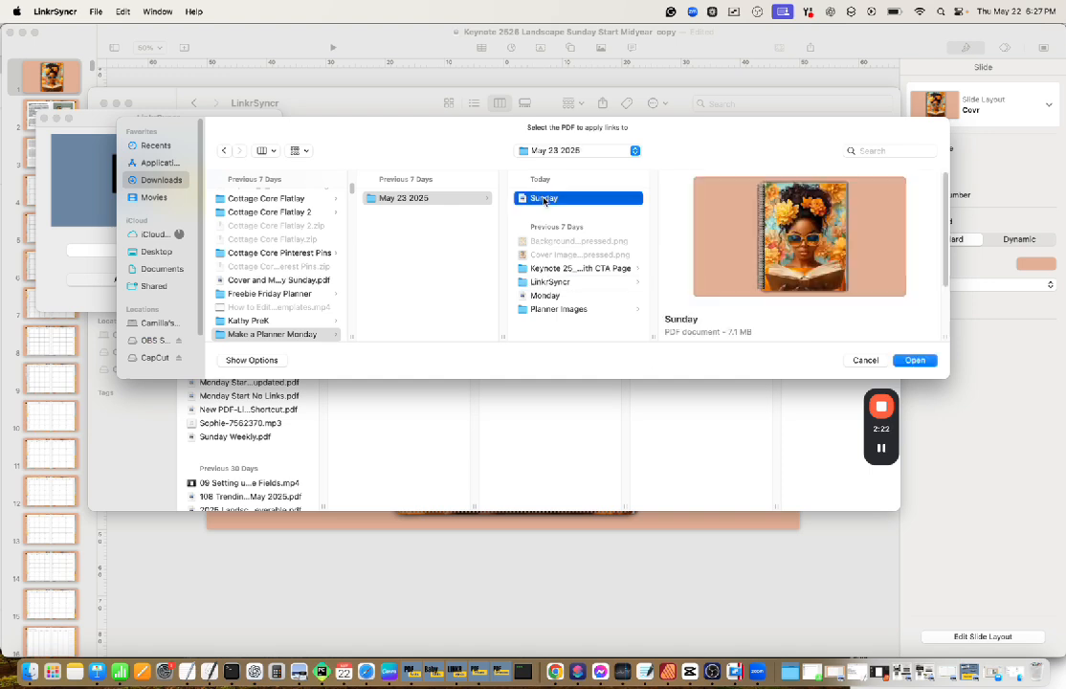
click(915, 362)
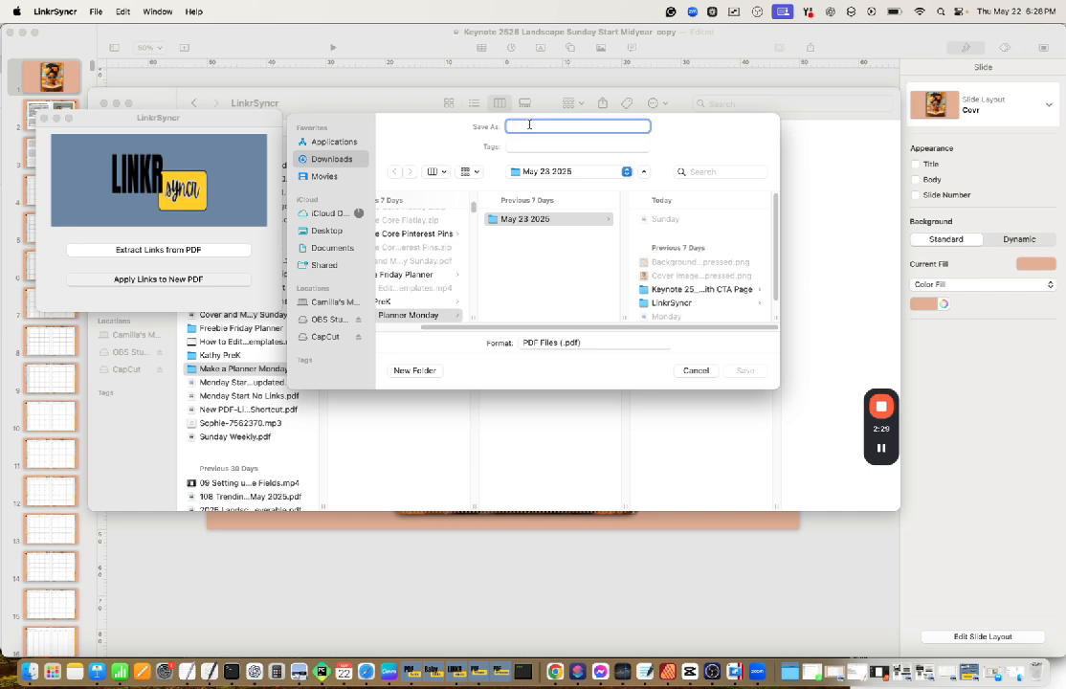
text(Sunday Apple Linke)
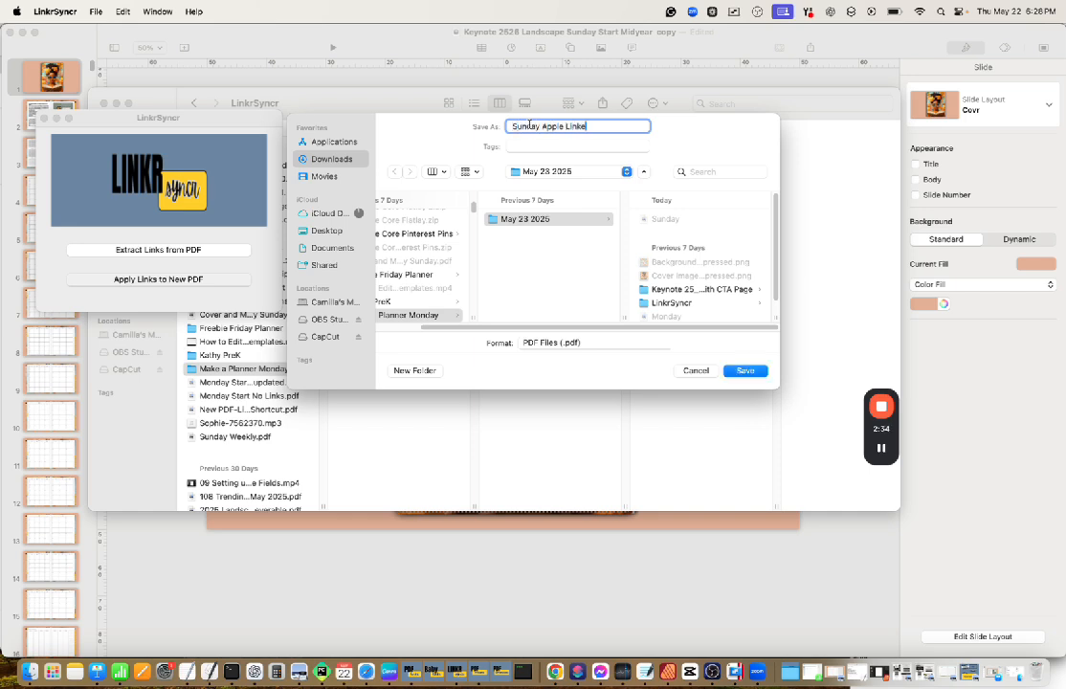
key(Return)
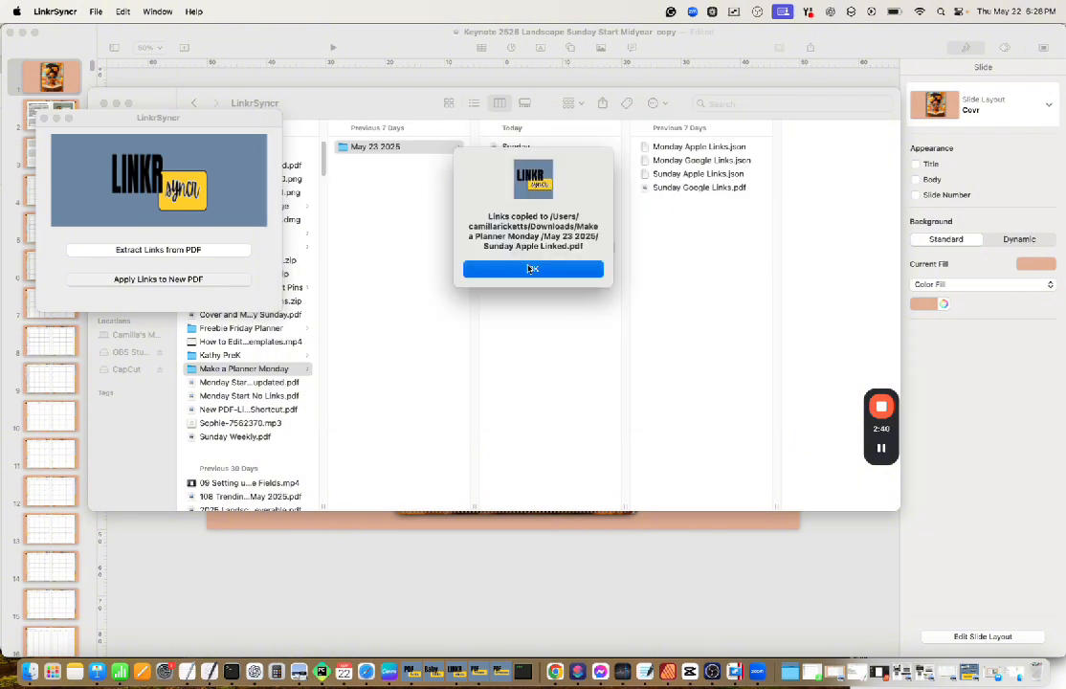
click(528, 268)
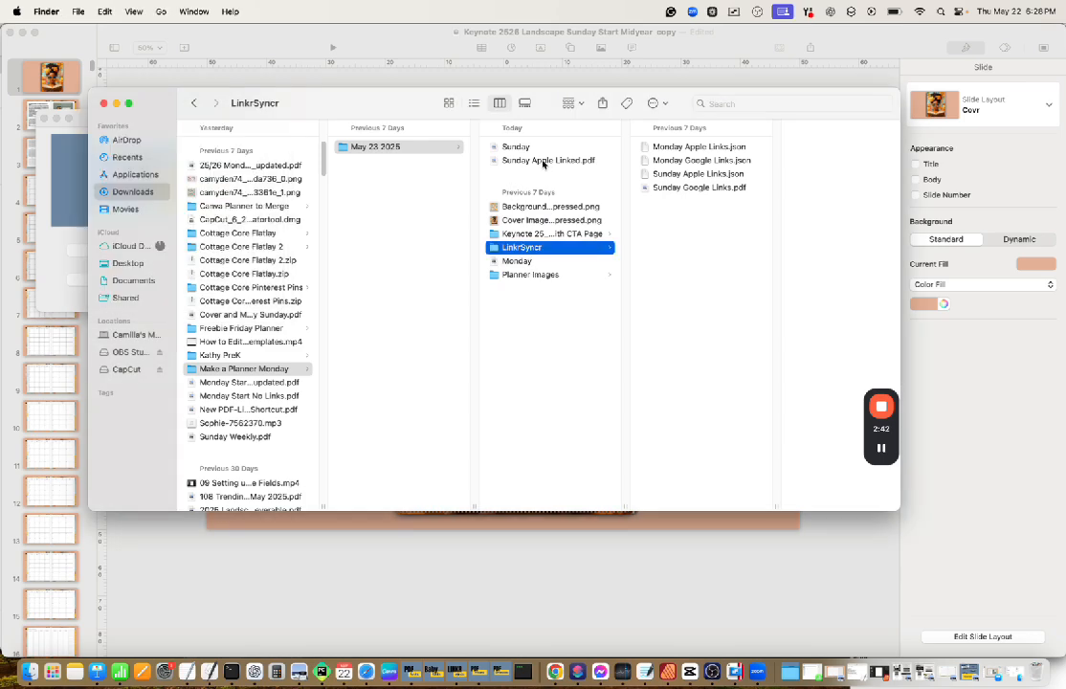
Open Sunday Apple Linked.pdf and test the Sep, Oct, Nov and Dec tab links, starting from the yearly calendar on page 3
double_click(541, 161)
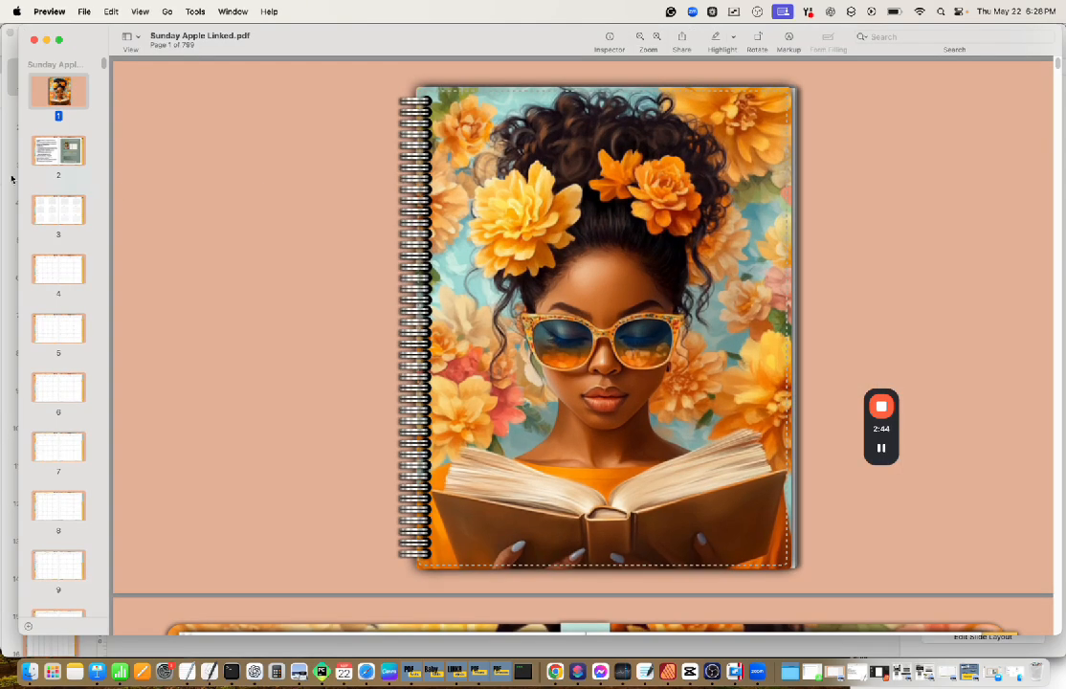
click(55, 204)
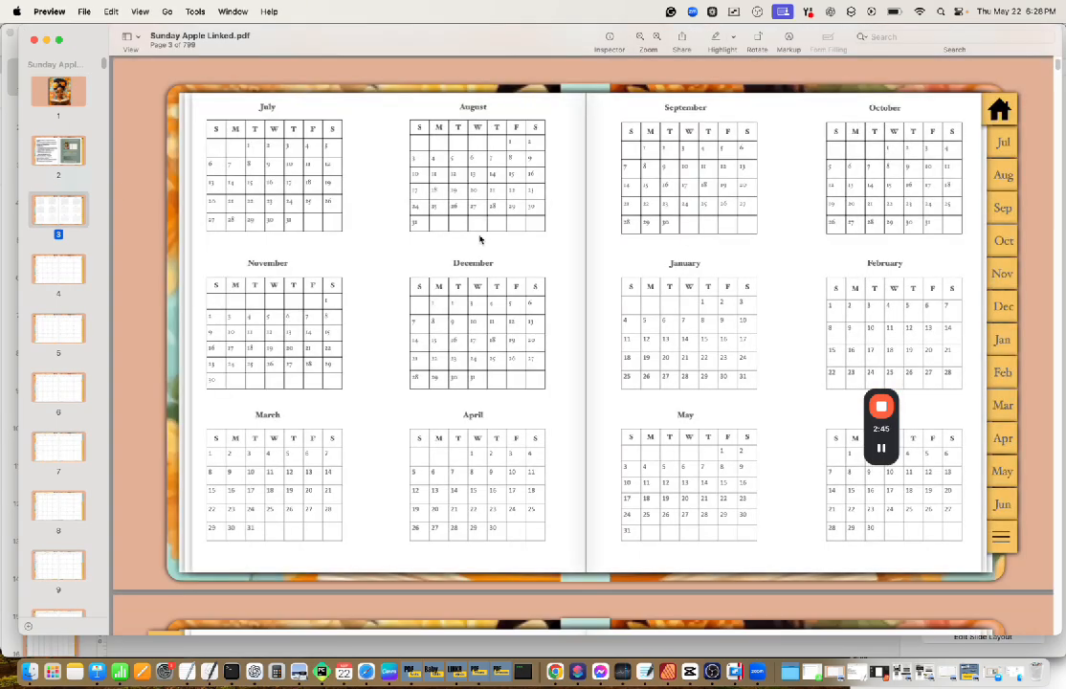
click(625, 210)
click(993, 204)
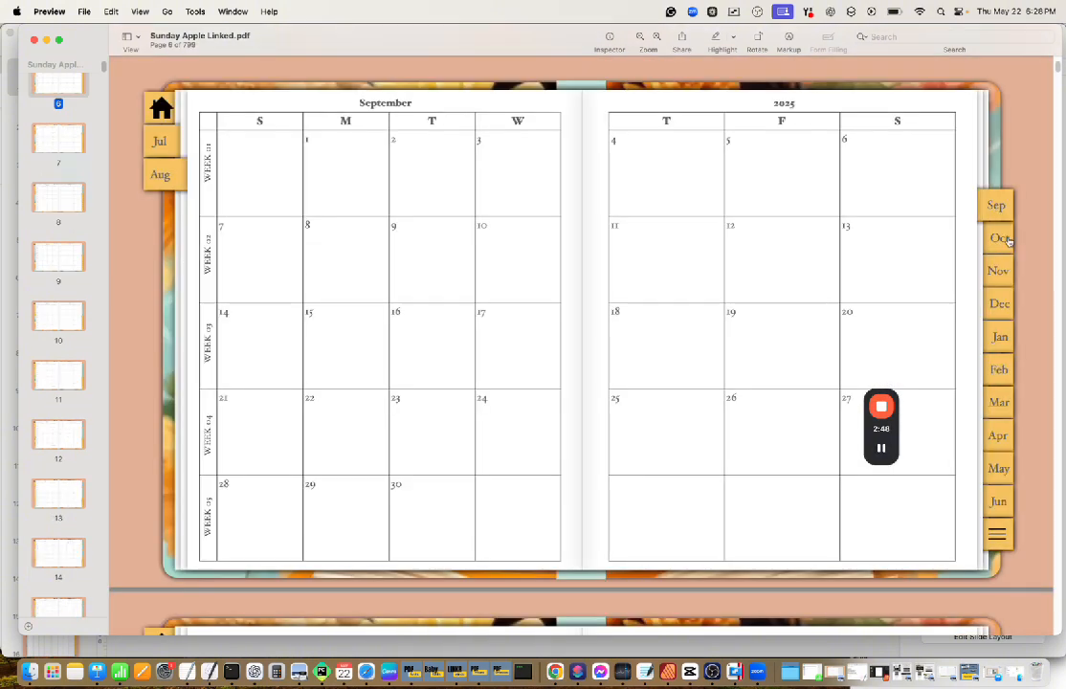
click(1005, 238)
click(999, 274)
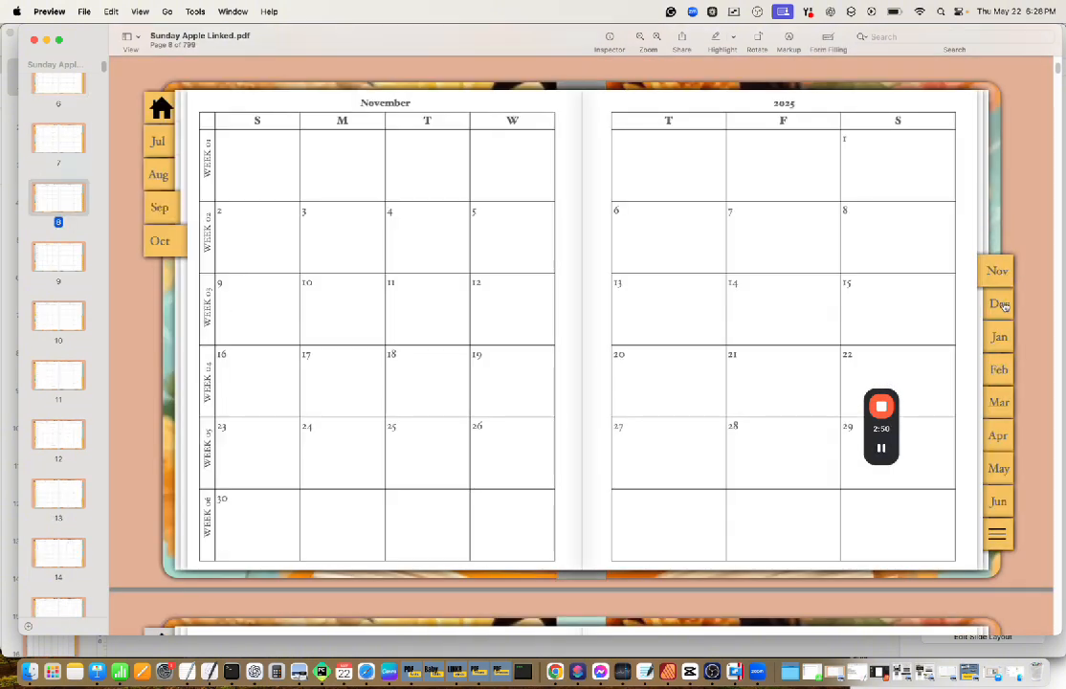
click(1003, 305)
Open the December 12, 2025 daily page and test its note icon and 6 AM link, selecting Reminder as the item to add
click(733, 231)
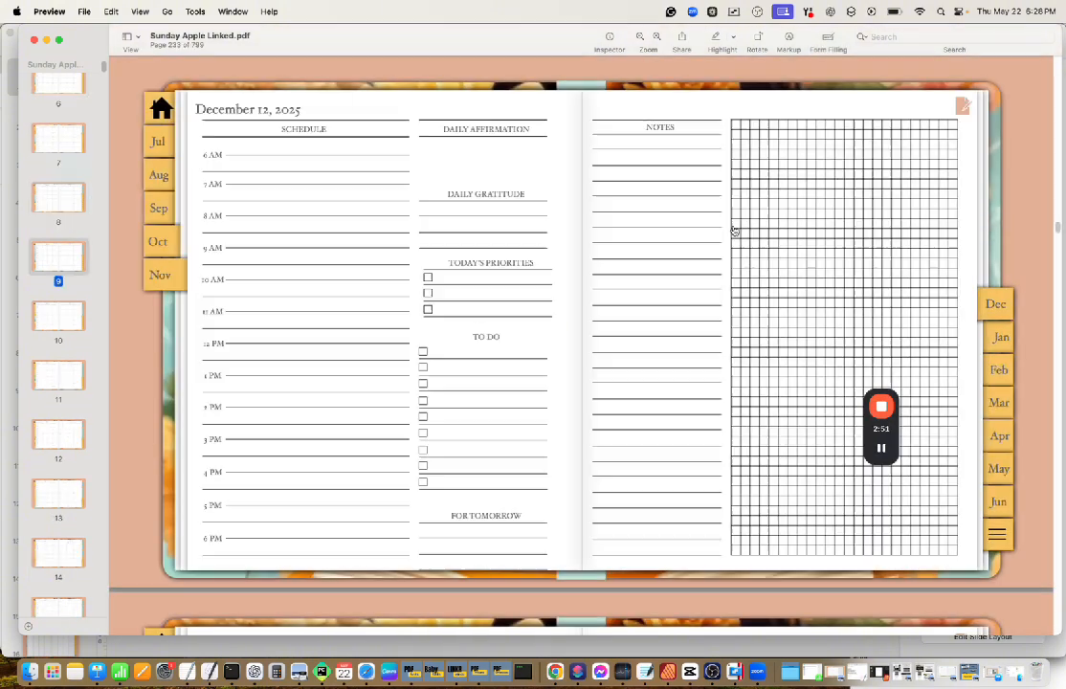
click(961, 107)
click(960, 107)
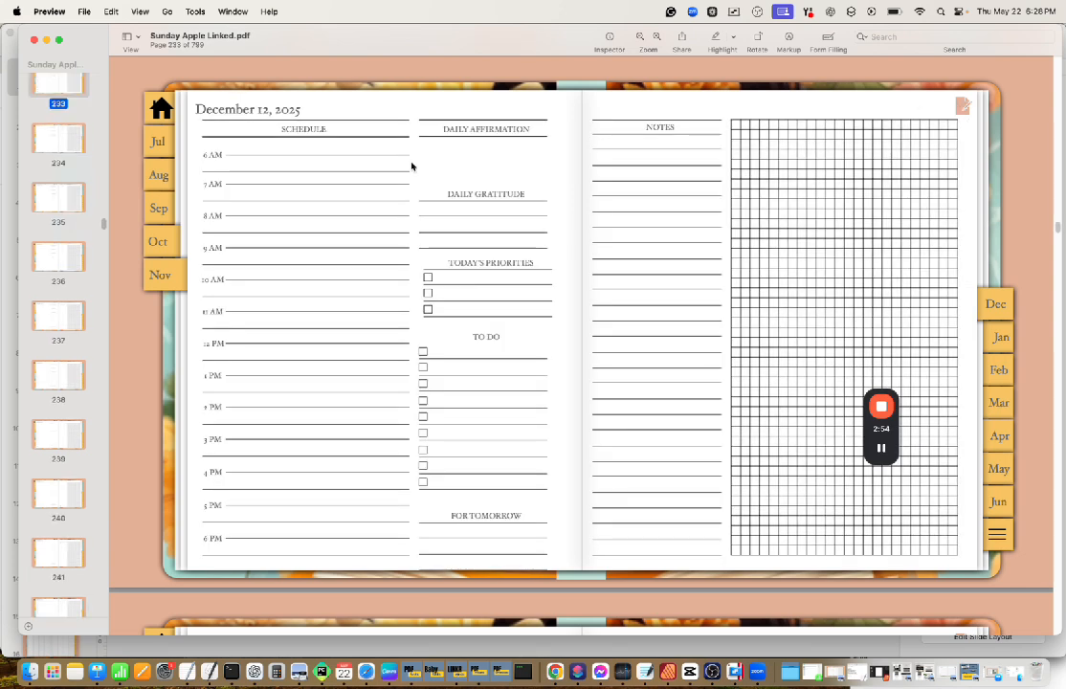
right_click(216, 163)
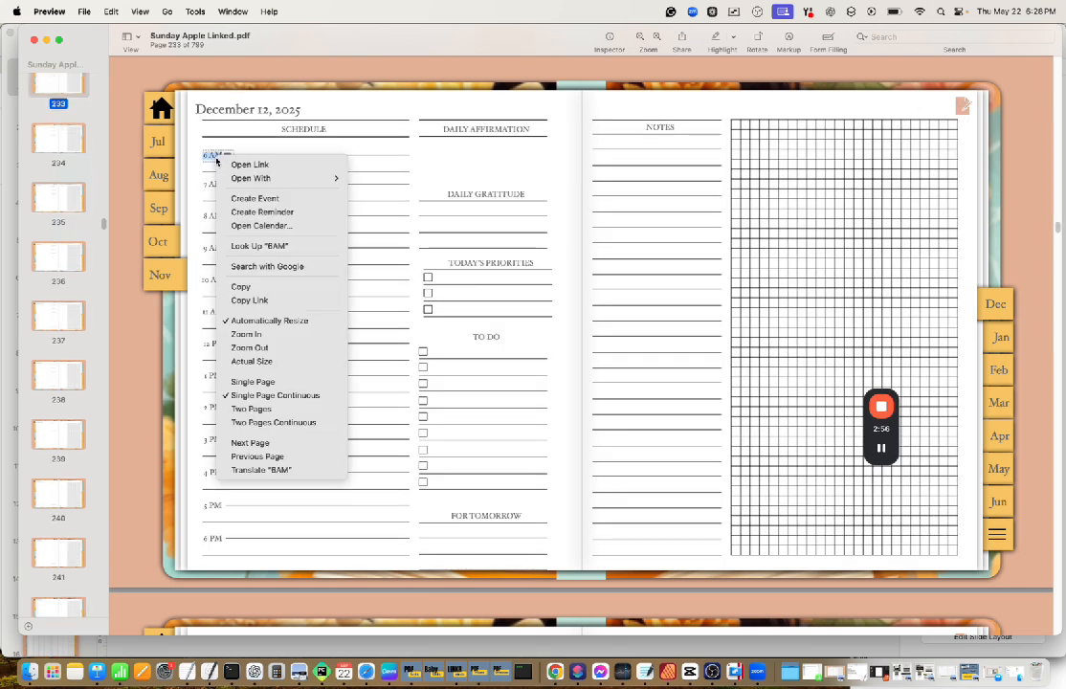
click(242, 165)
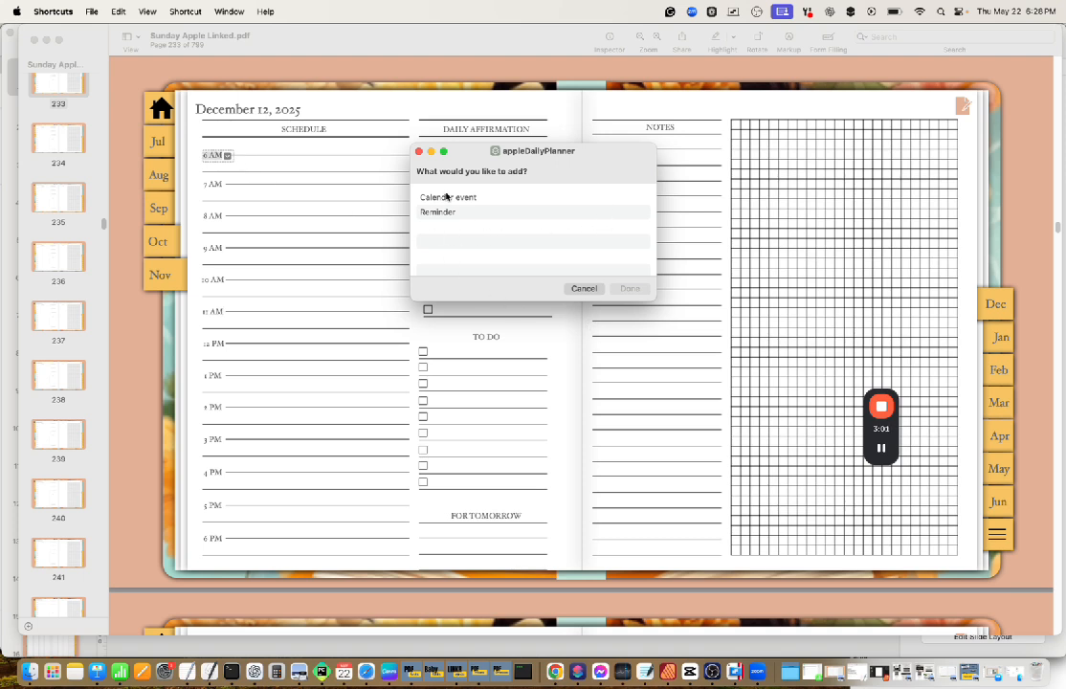
click(446, 197)
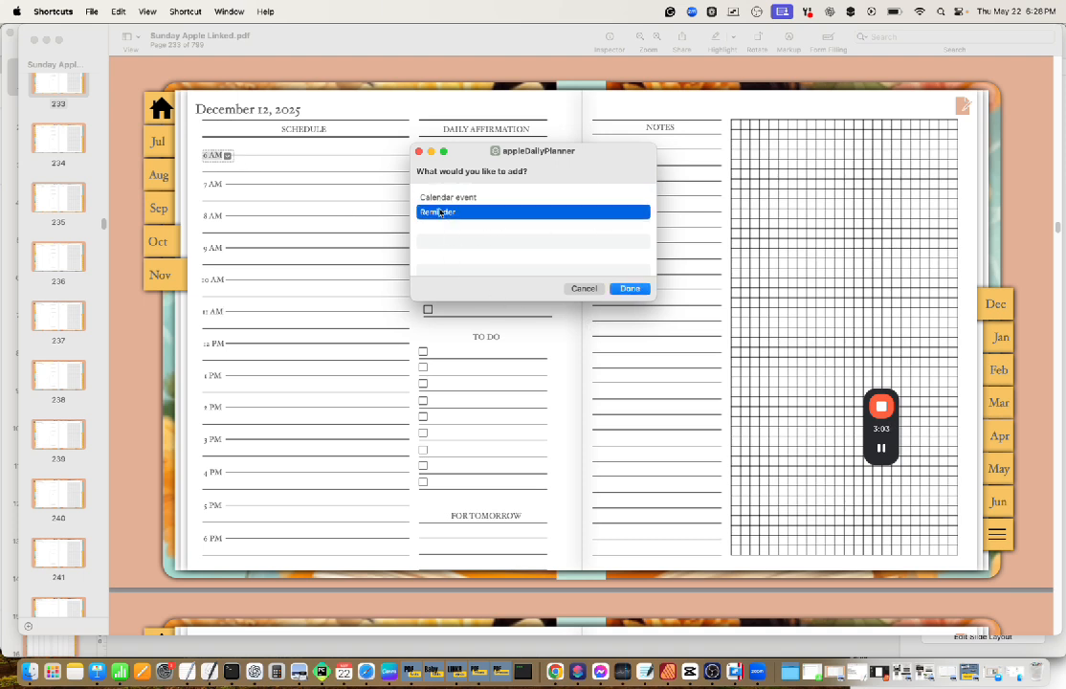
key(Return)
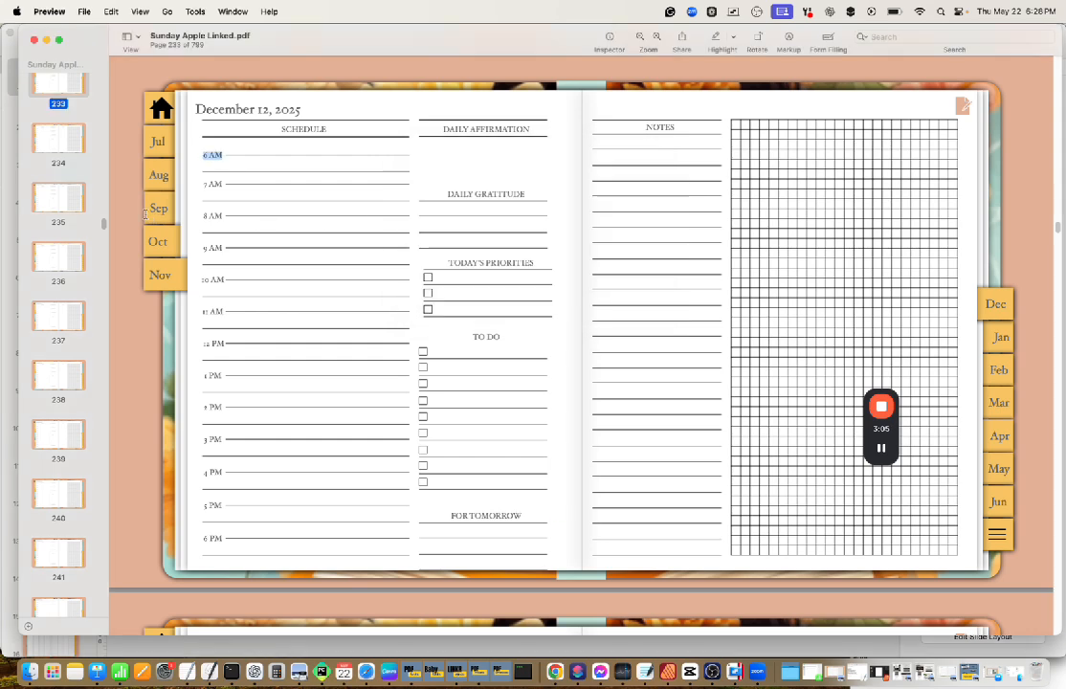
Test the Sep tab, home tab and August 18 date links, and close the linked PDF
click(159, 208)
click(161, 108)
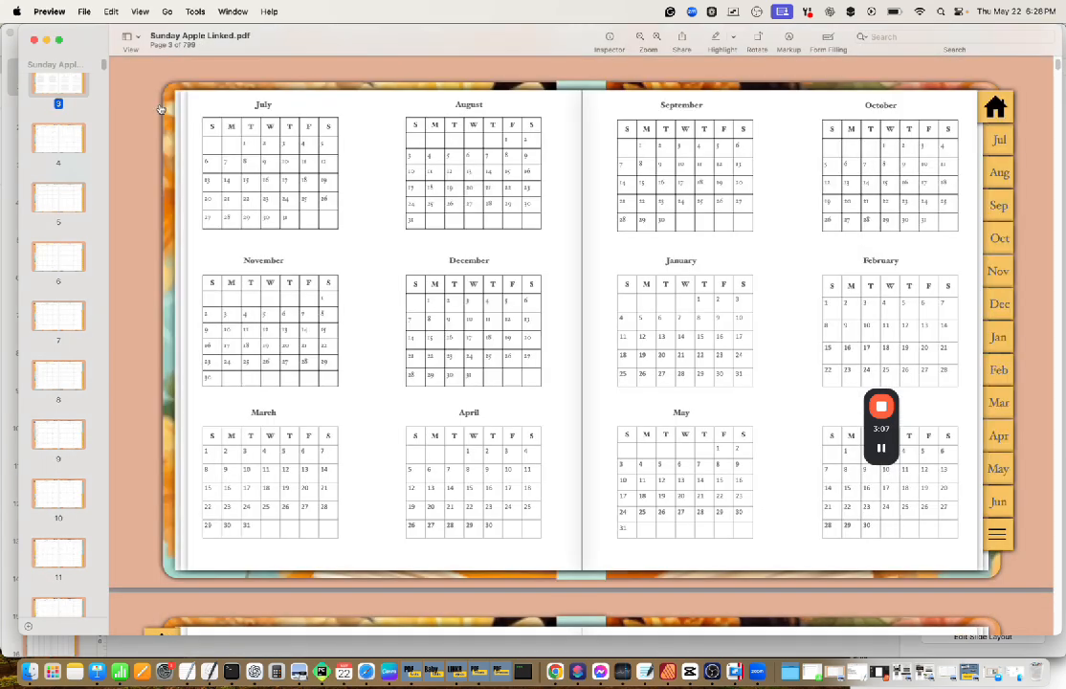
click(431, 186)
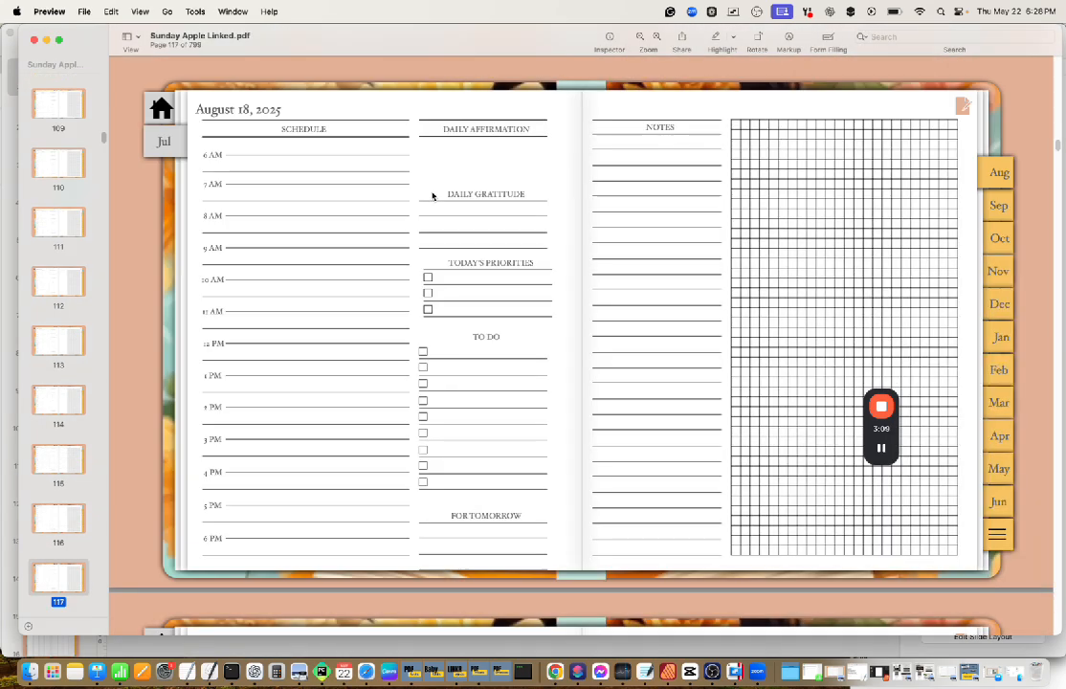
click(34, 41)
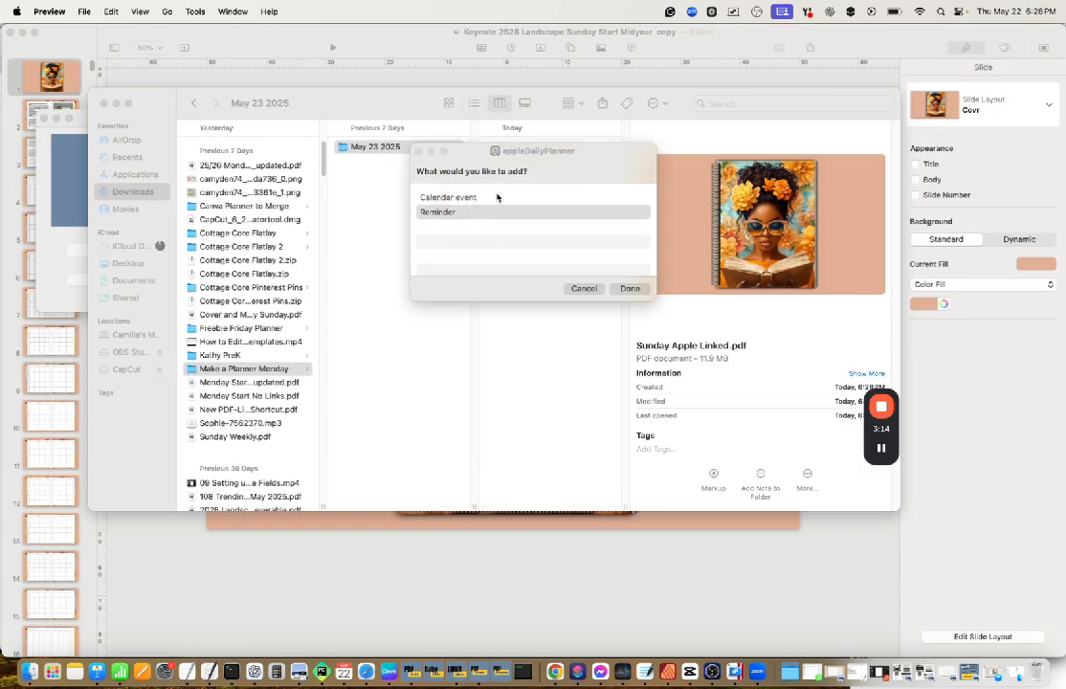
Test the planner's Reminder option up to the reminder text prompt, and cancel the reminder without entering any text
click(626, 289)
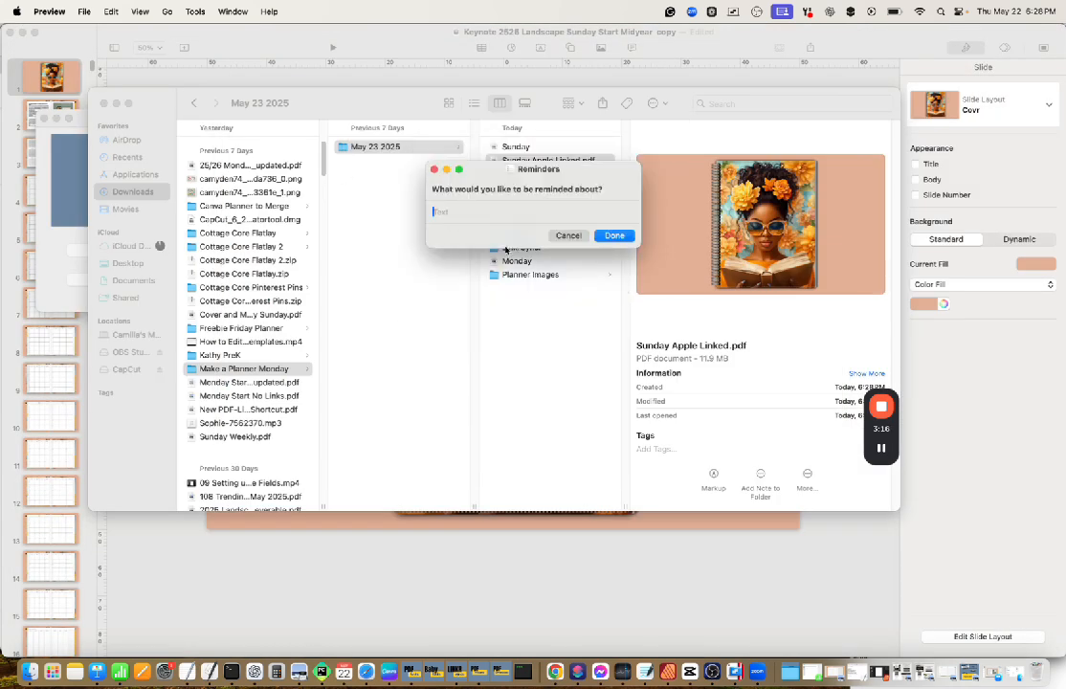
click(566, 235)
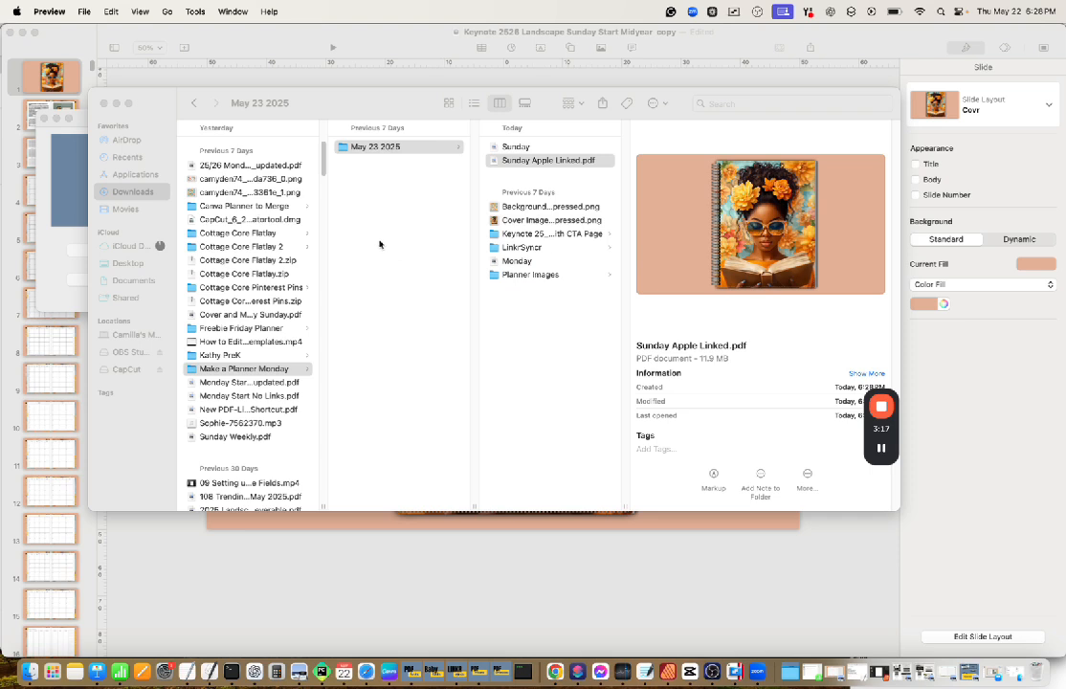
click(524, 160)
click(523, 148)
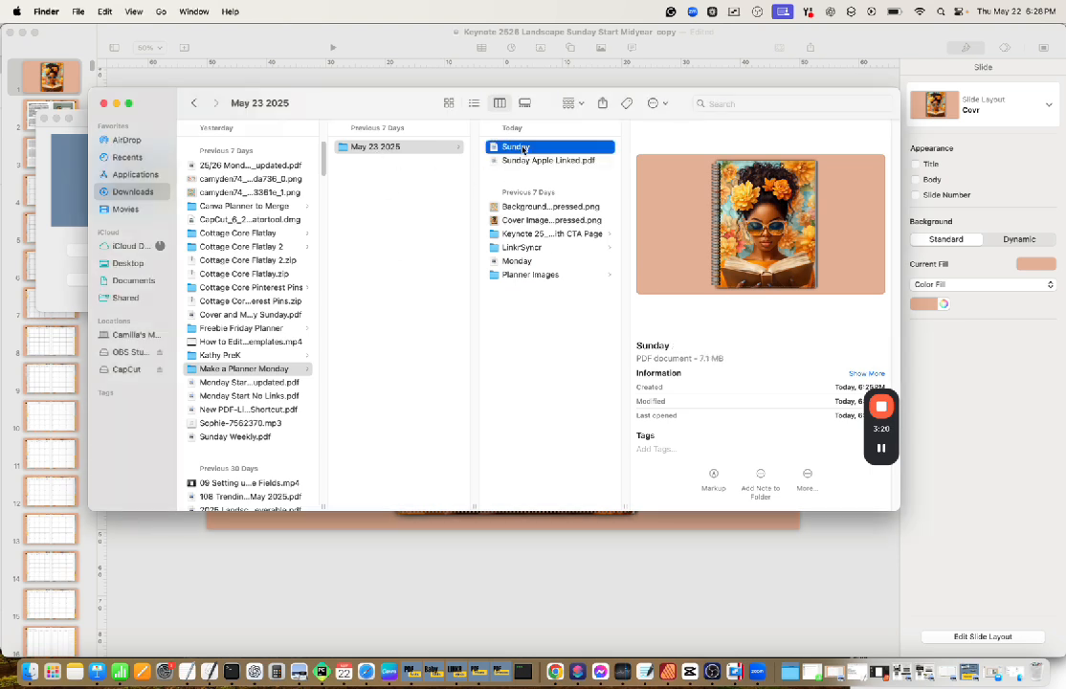
click(459, 673)
click(144, 280)
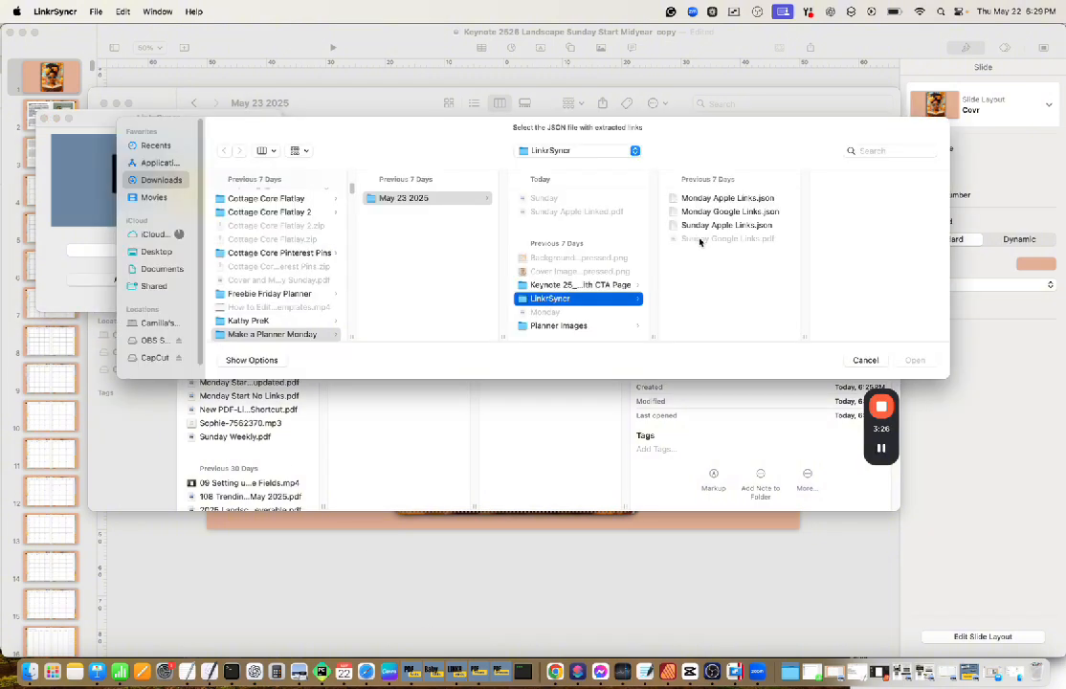
click(865, 359)
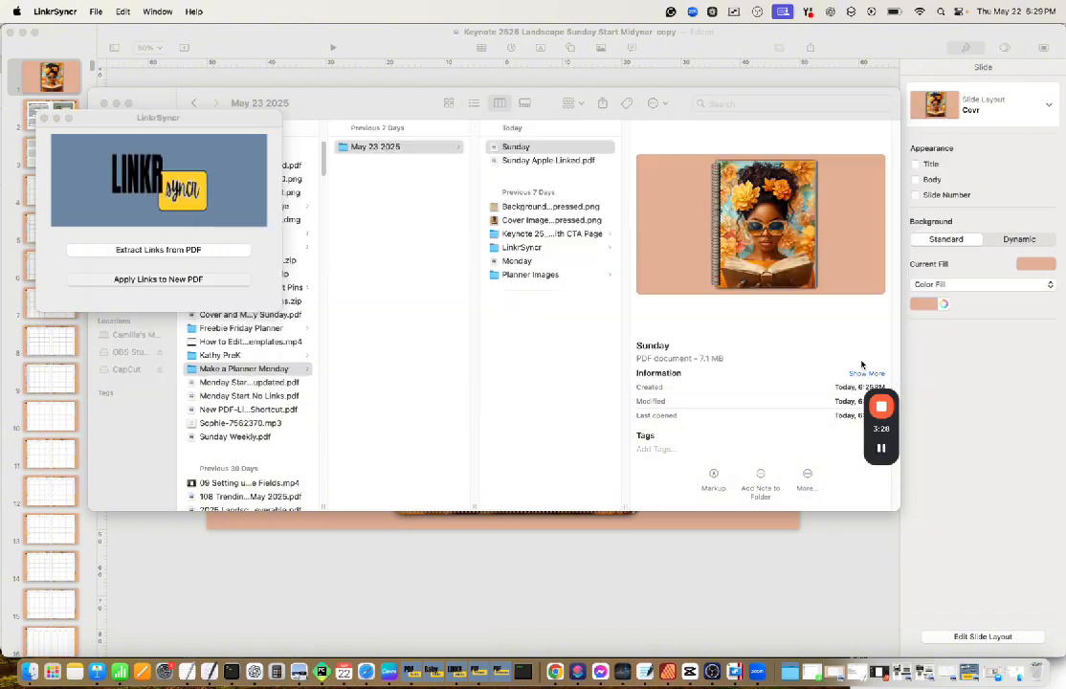
Open the LinkrSyncr folder inside May 23 2025 and check the file types of the Apple and Google link files
click(524, 249)
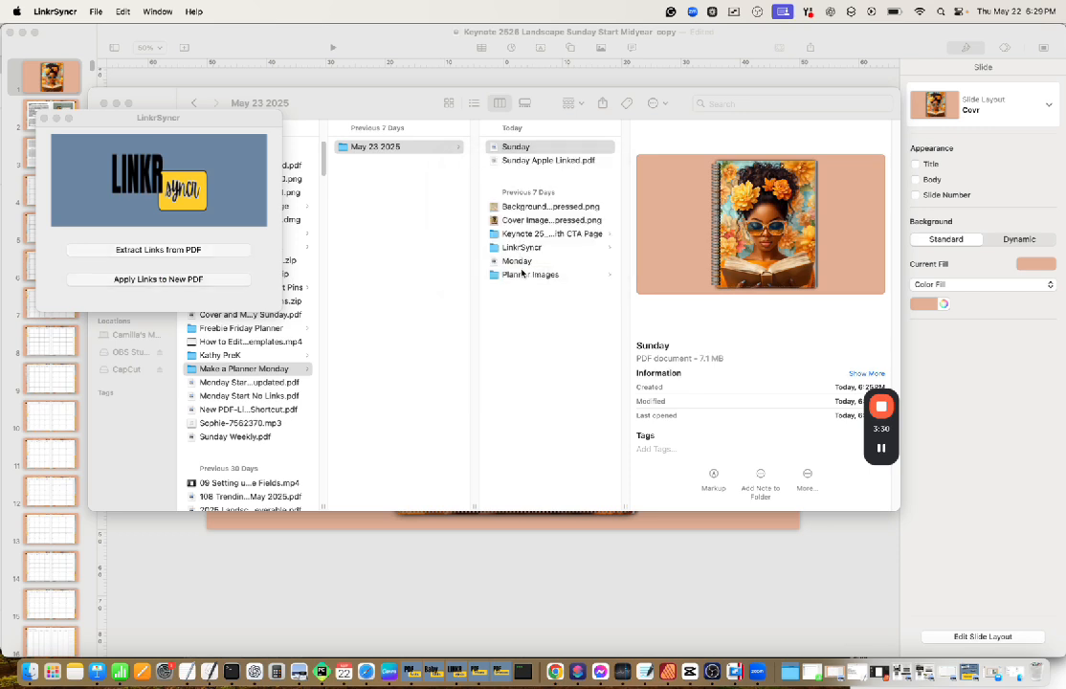
click(524, 251)
click(525, 248)
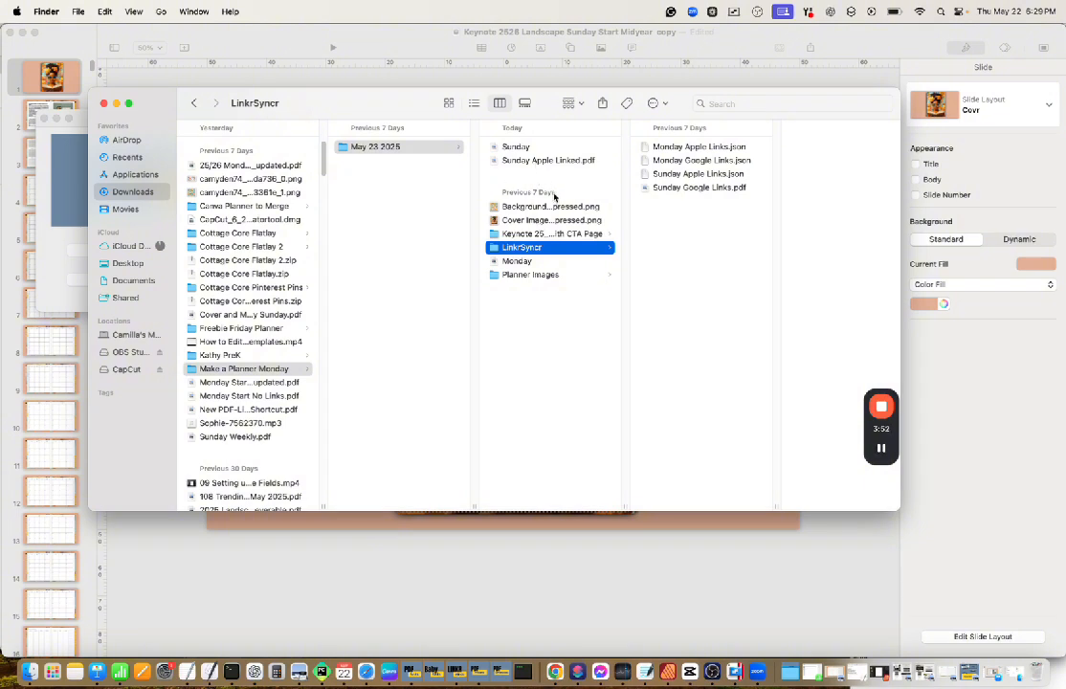
mouse_move(879, 435)
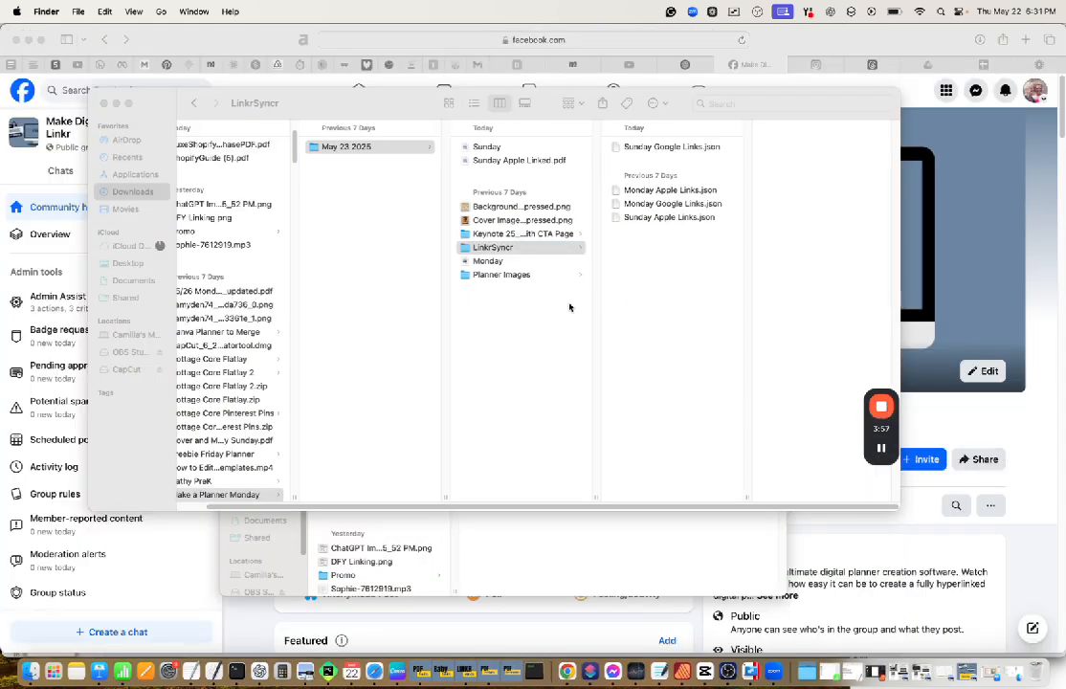
click(466, 671)
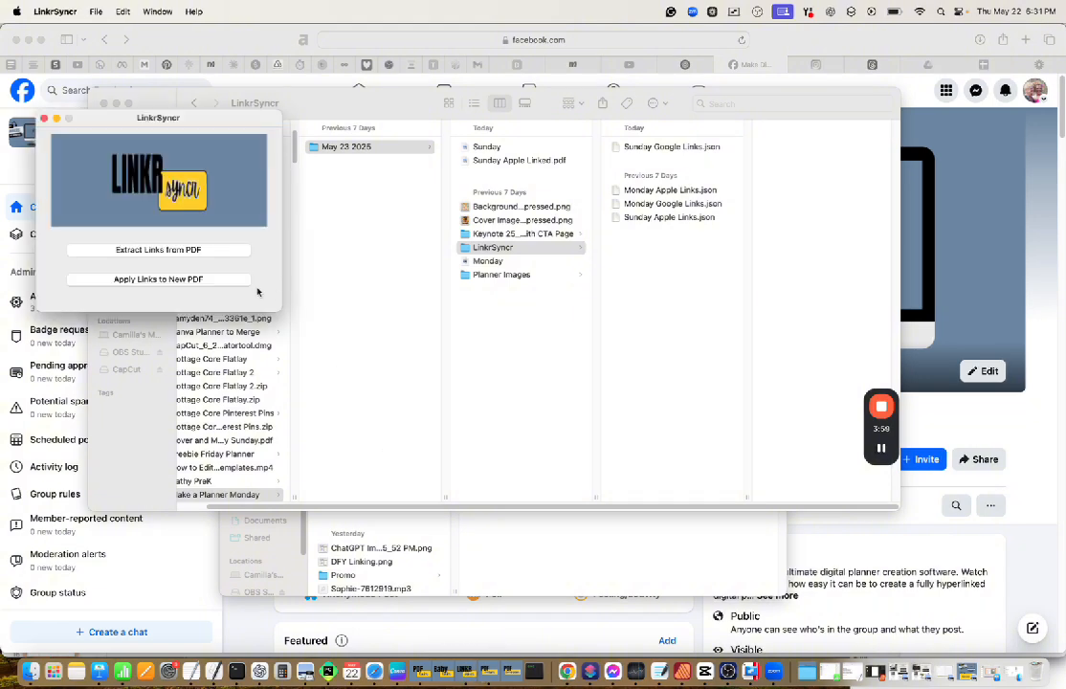
click(190, 279)
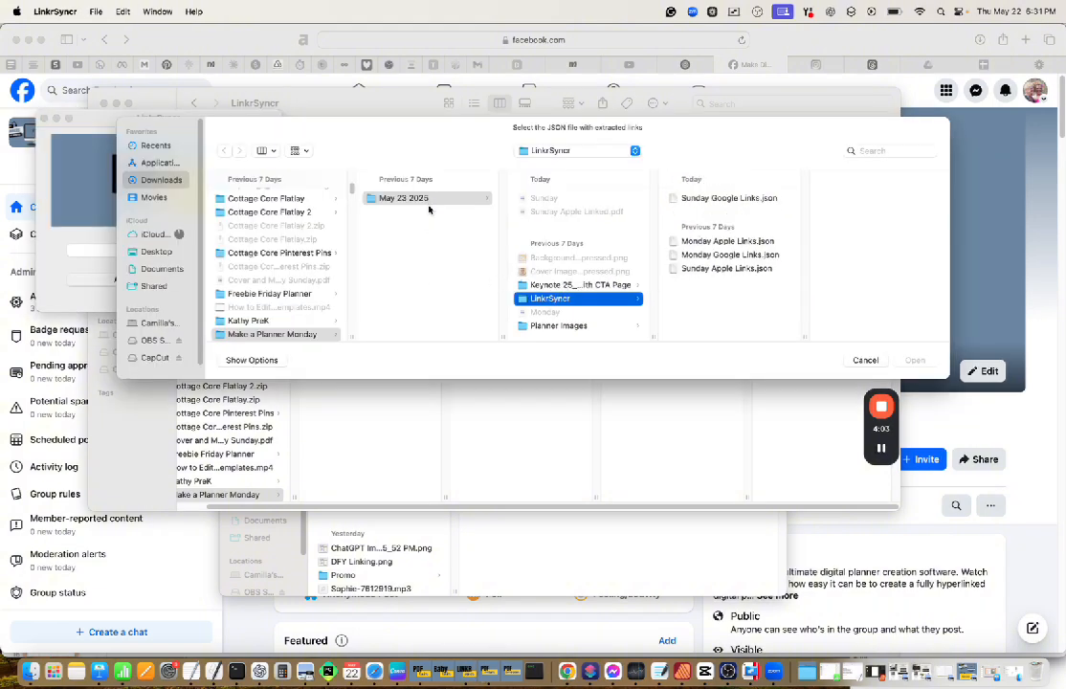
click(851, 359)
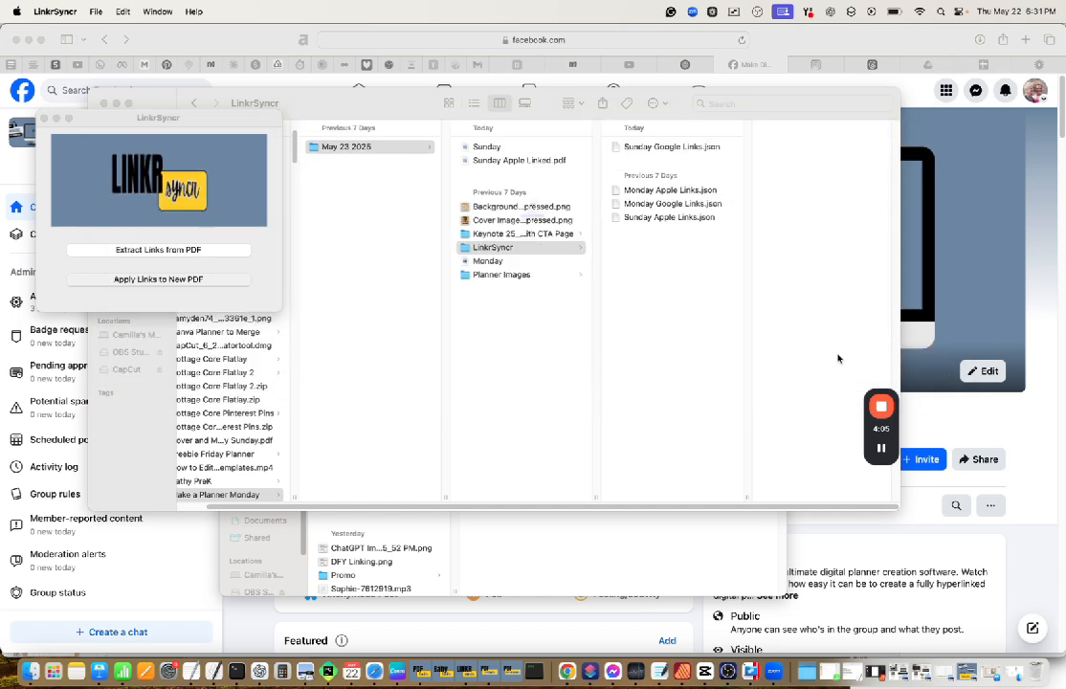
click(457, 248)
click(179, 279)
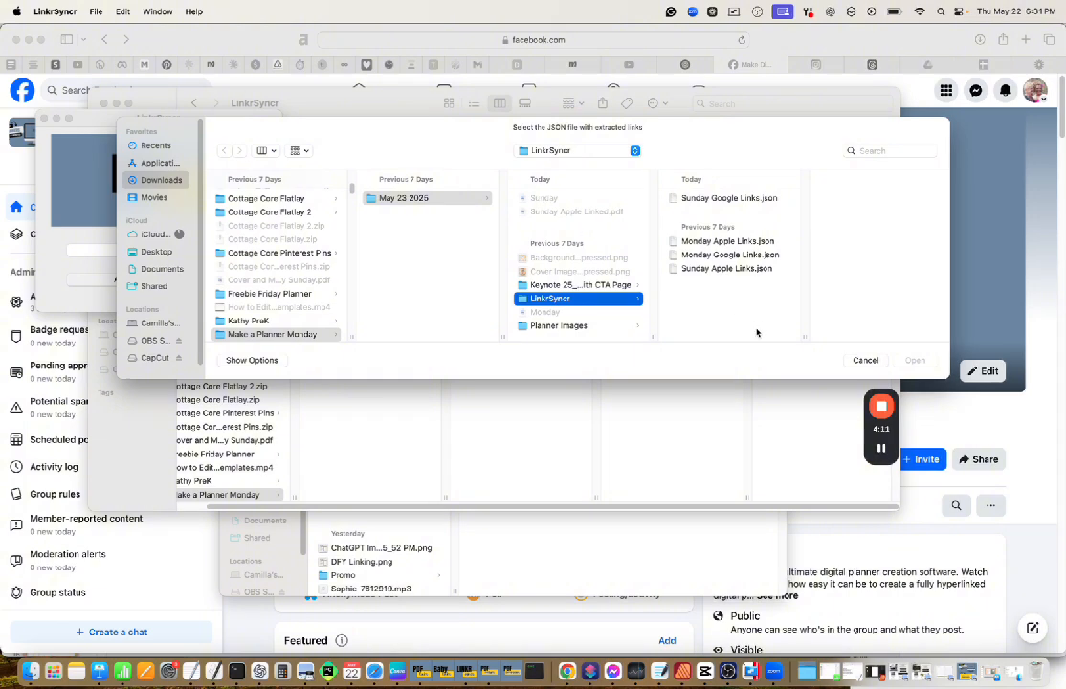
mouse_move(881, 442)
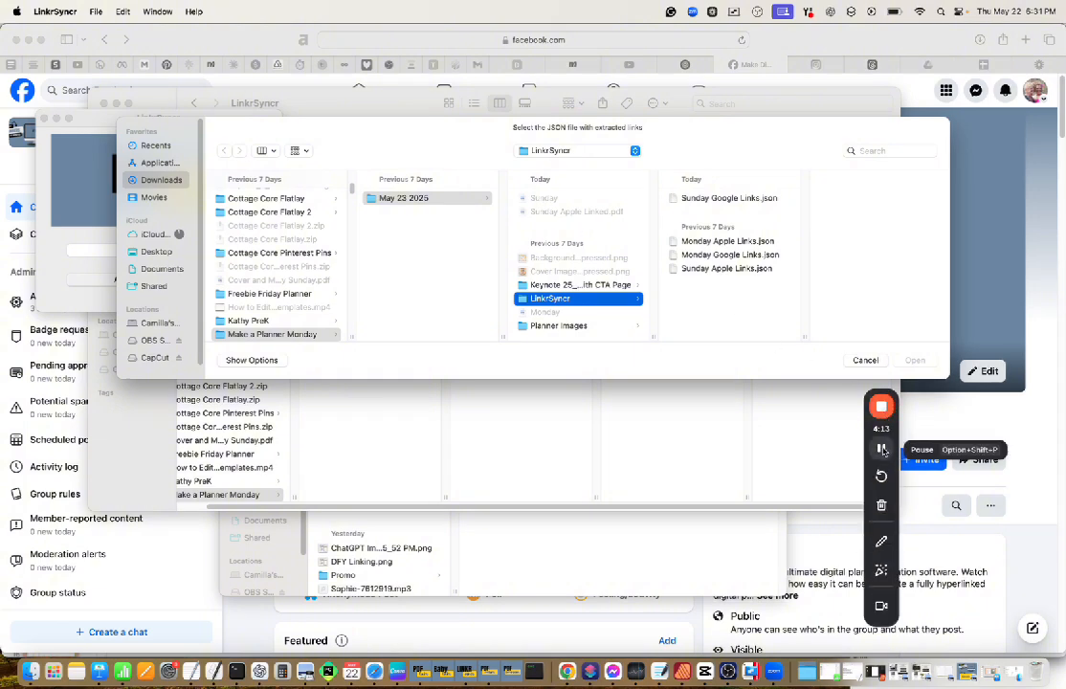
click(881, 448)
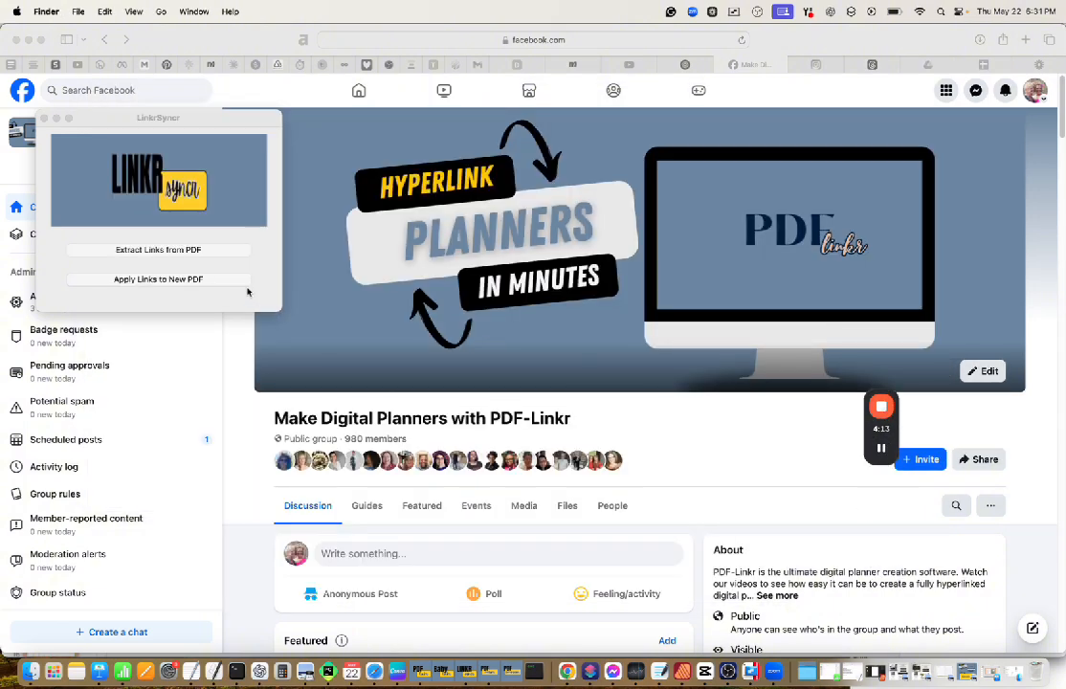
click(146, 278)
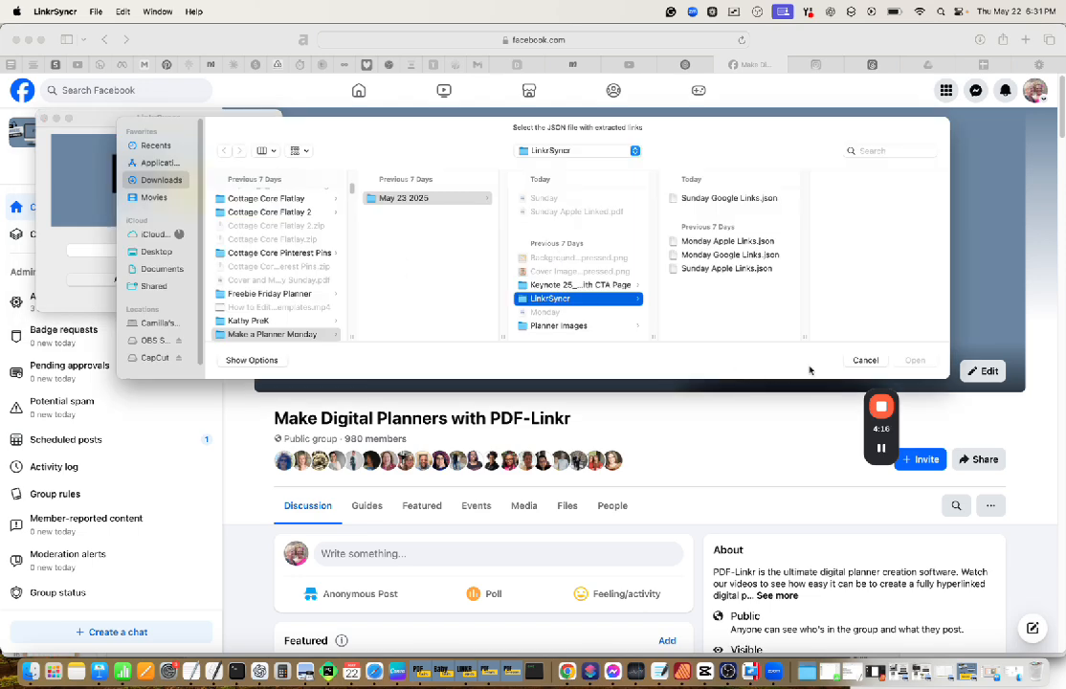
click(865, 359)
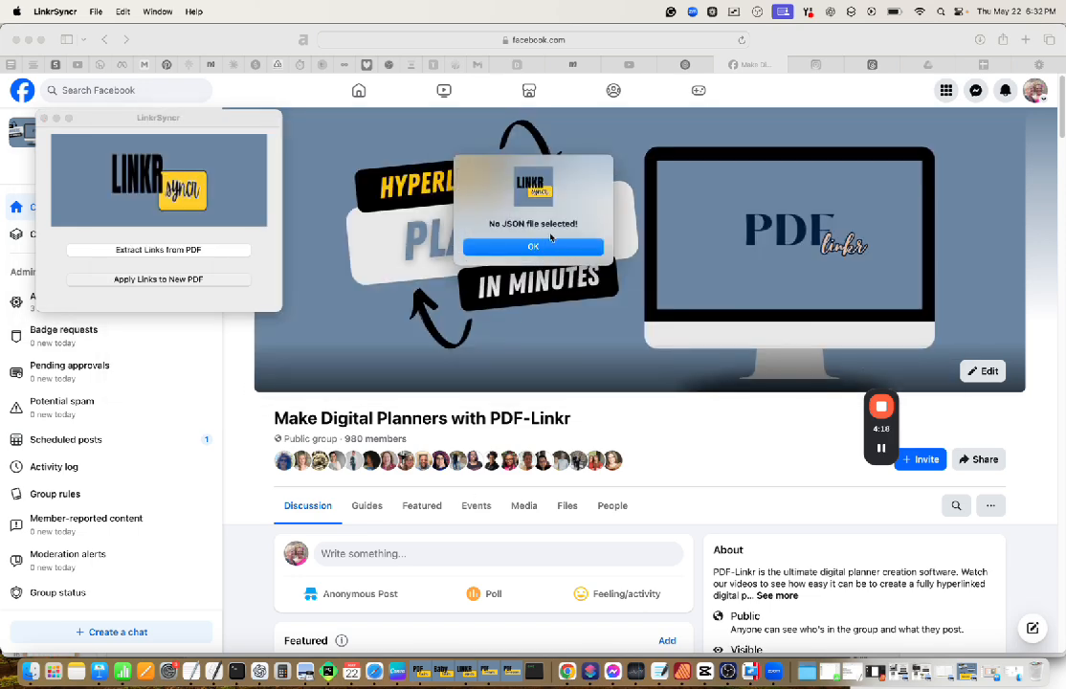
click(483, 246)
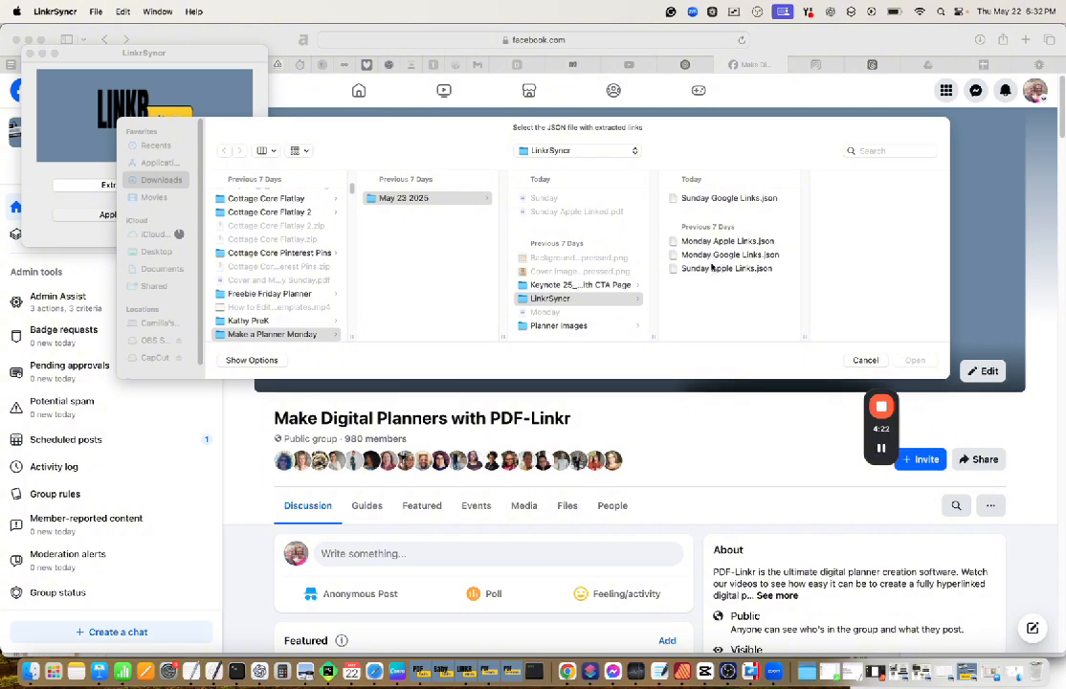
Load Sunday Google Links.json as the extracted links and choose the Sunday PDF to apply them to
click(714, 200)
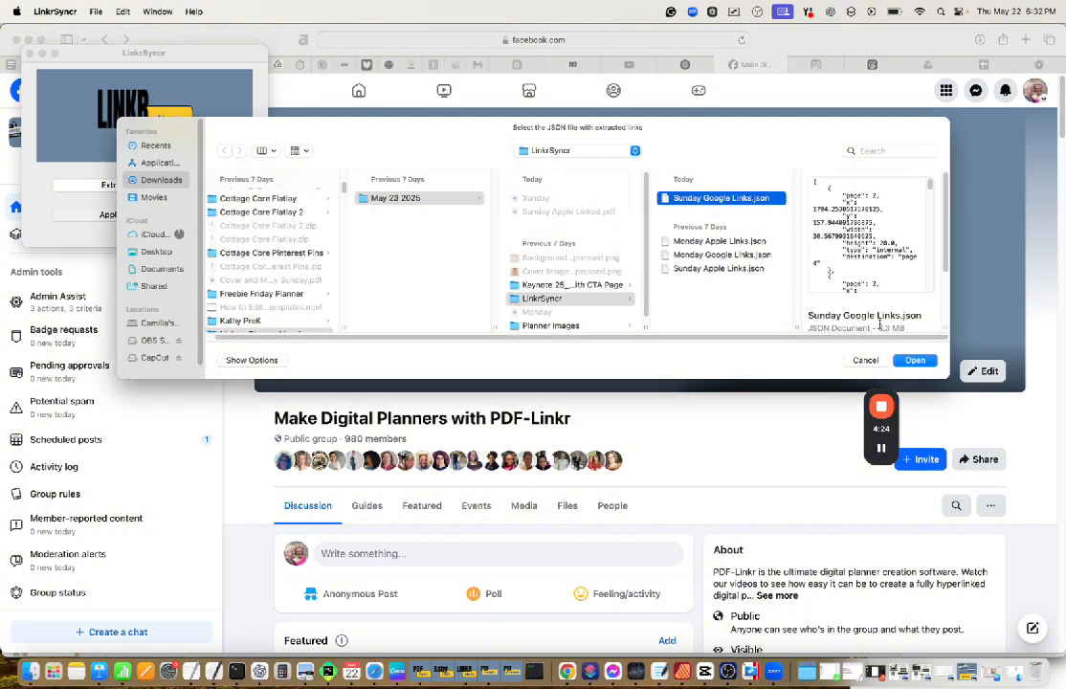
click(914, 360)
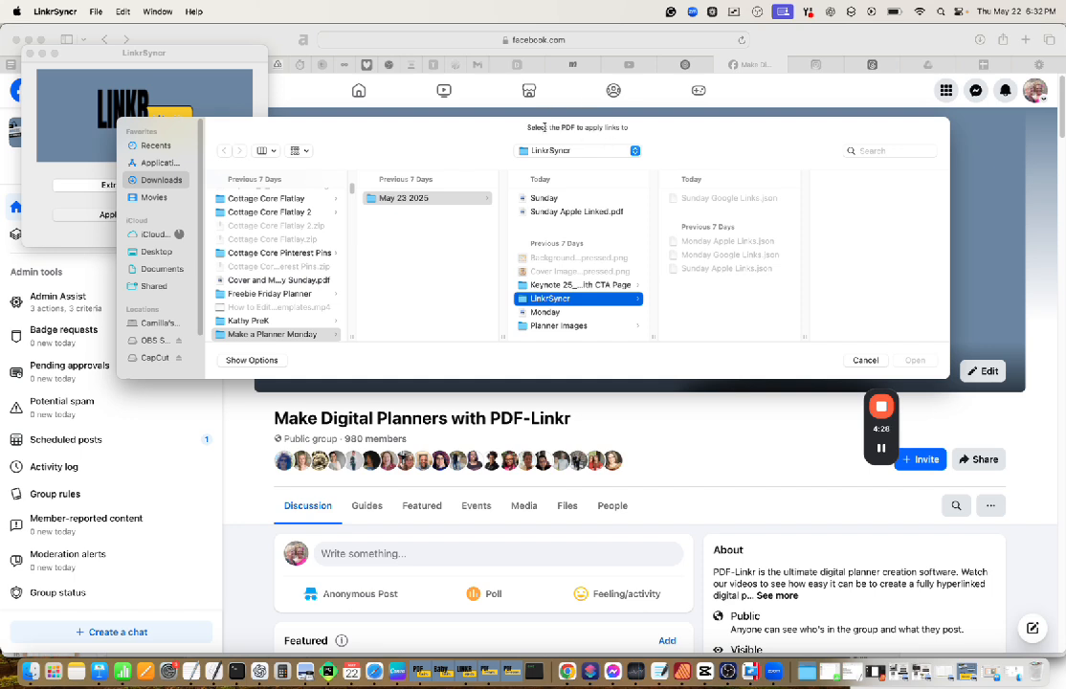
click(531, 199)
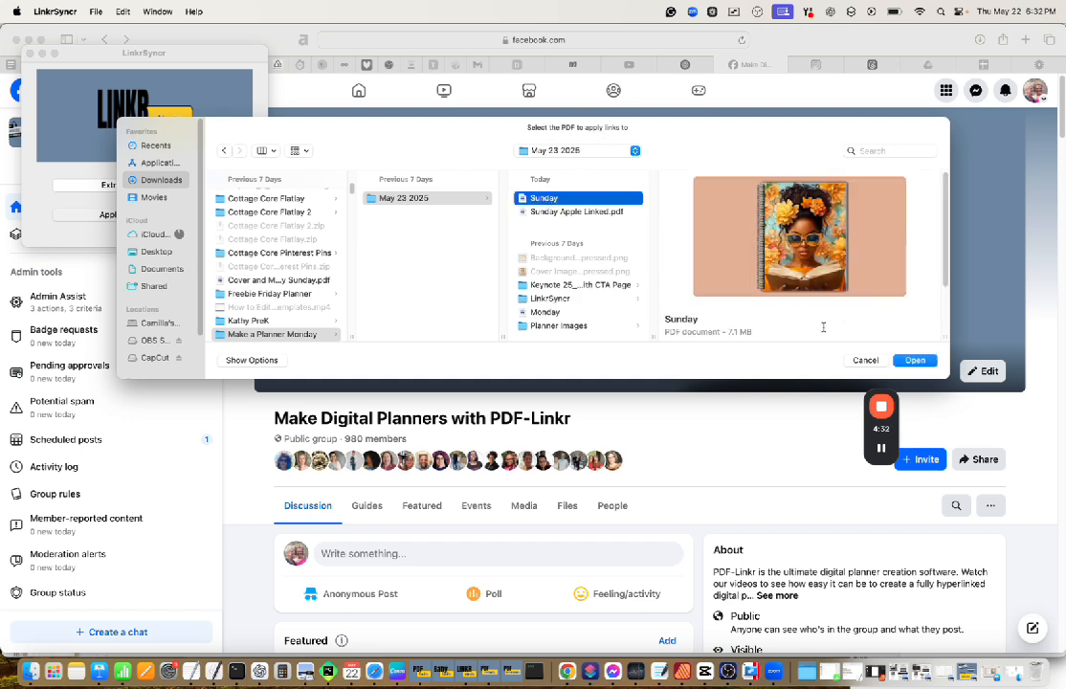
key(Return)
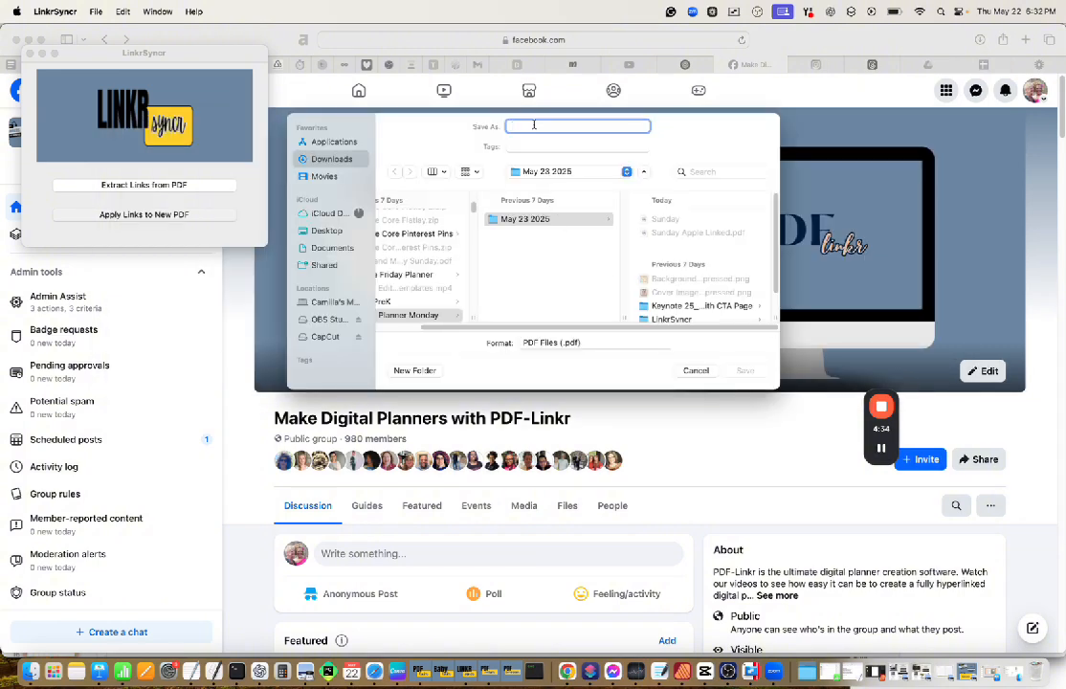
Save the linked output as Sunday Google Linked in the May 23 2025 folder and dismiss the completion message
text(S)
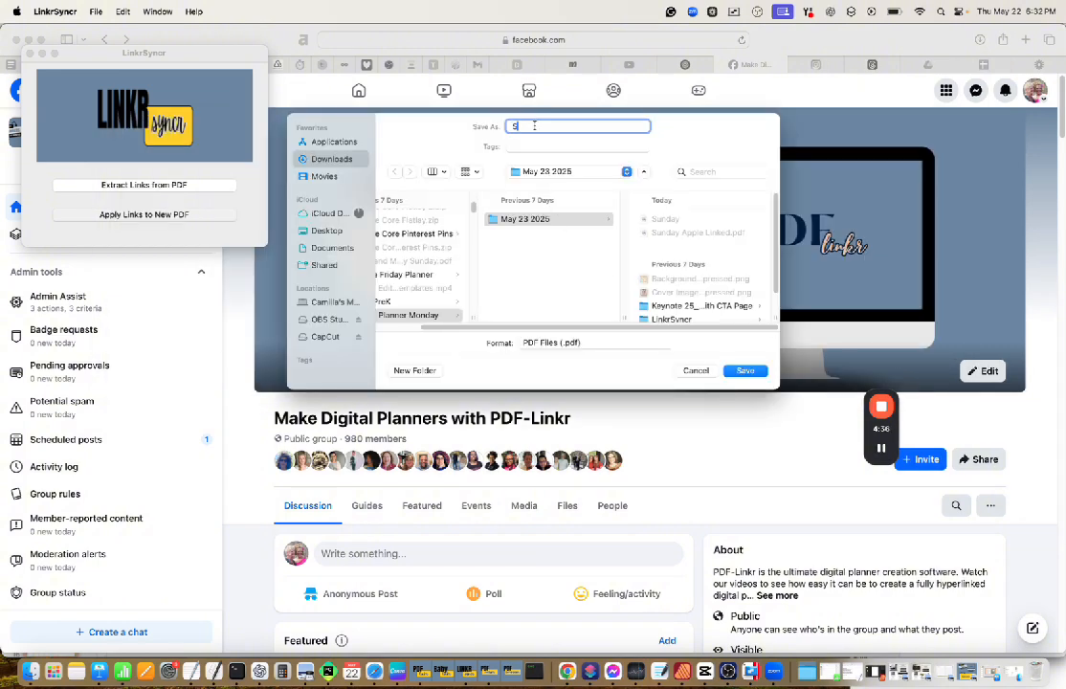
text(unday Google Linked)
key(Return)
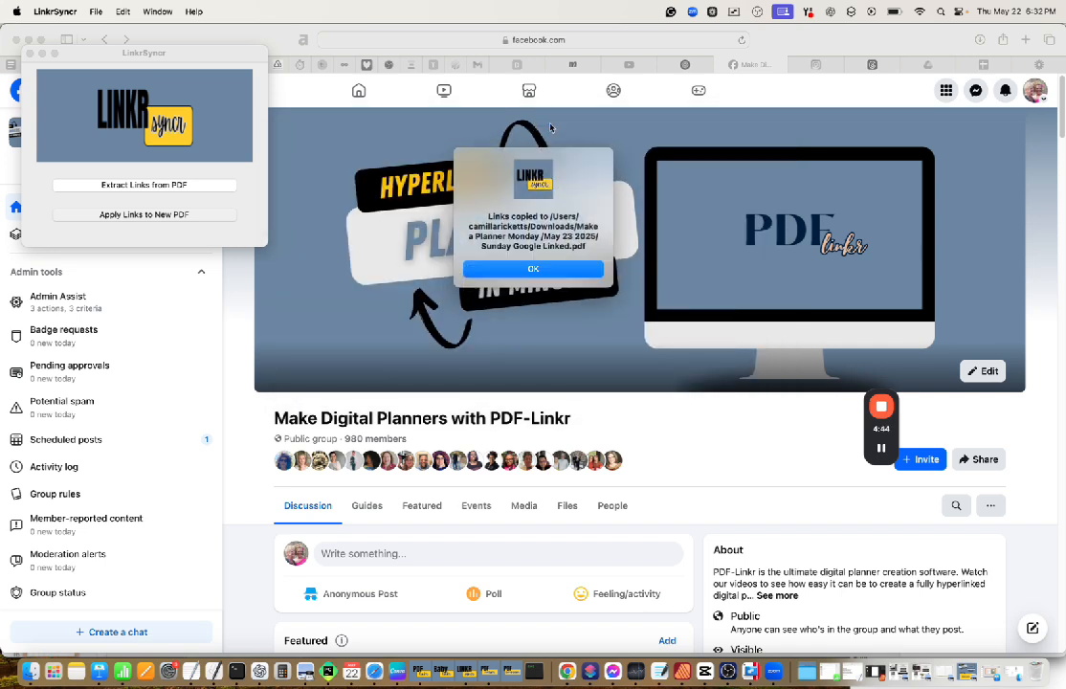
click(553, 271)
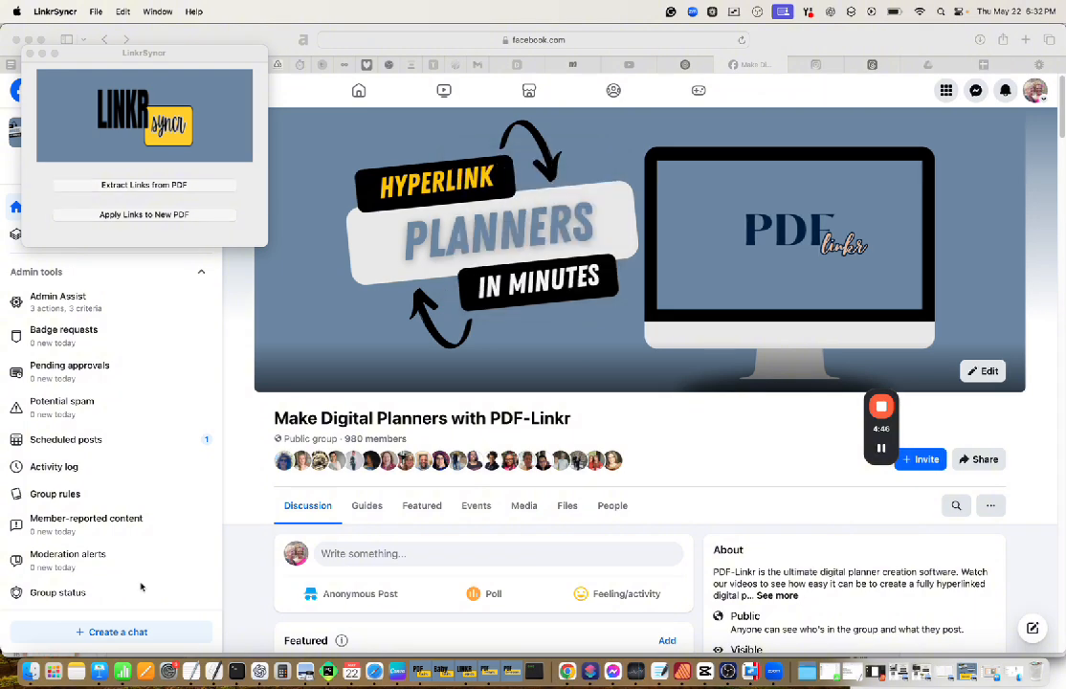
Open Sunday Google Linked.pdf from the May 23 2025 folder inside Make a Planner Monday in Downloads
click(32, 671)
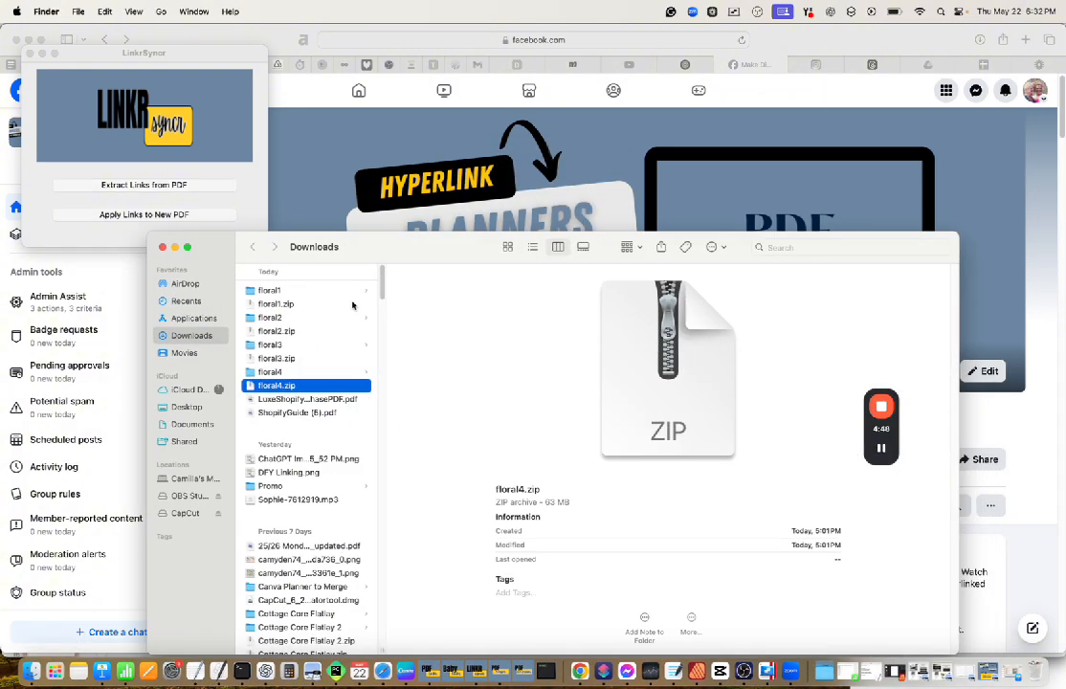
scroll(299, 408, down, 10)
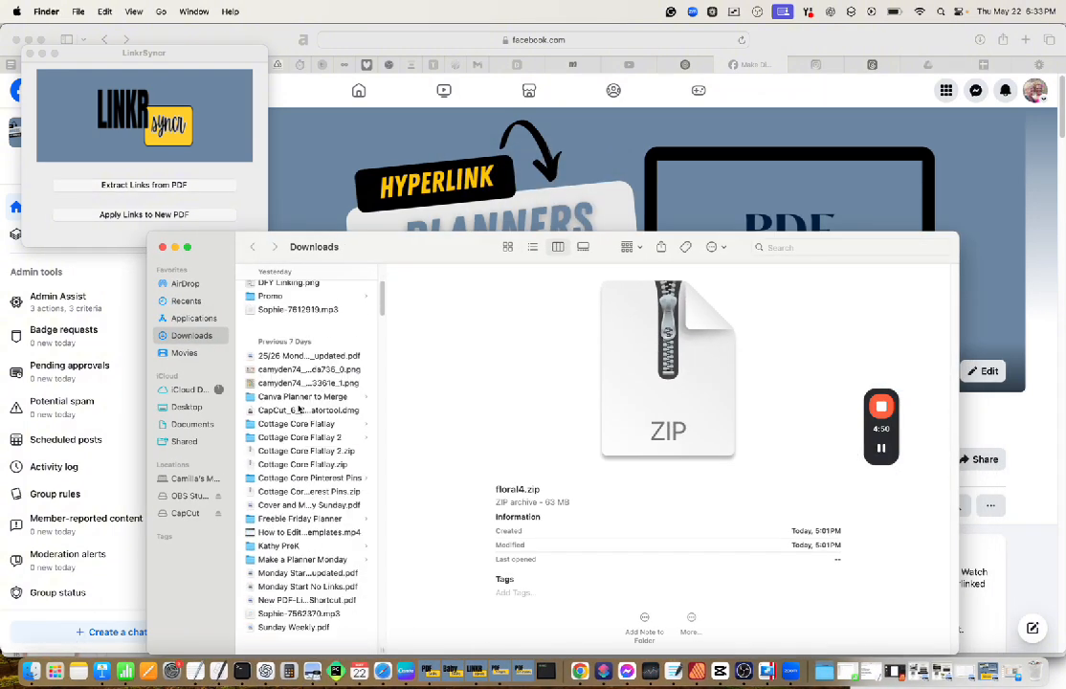
click(321, 540)
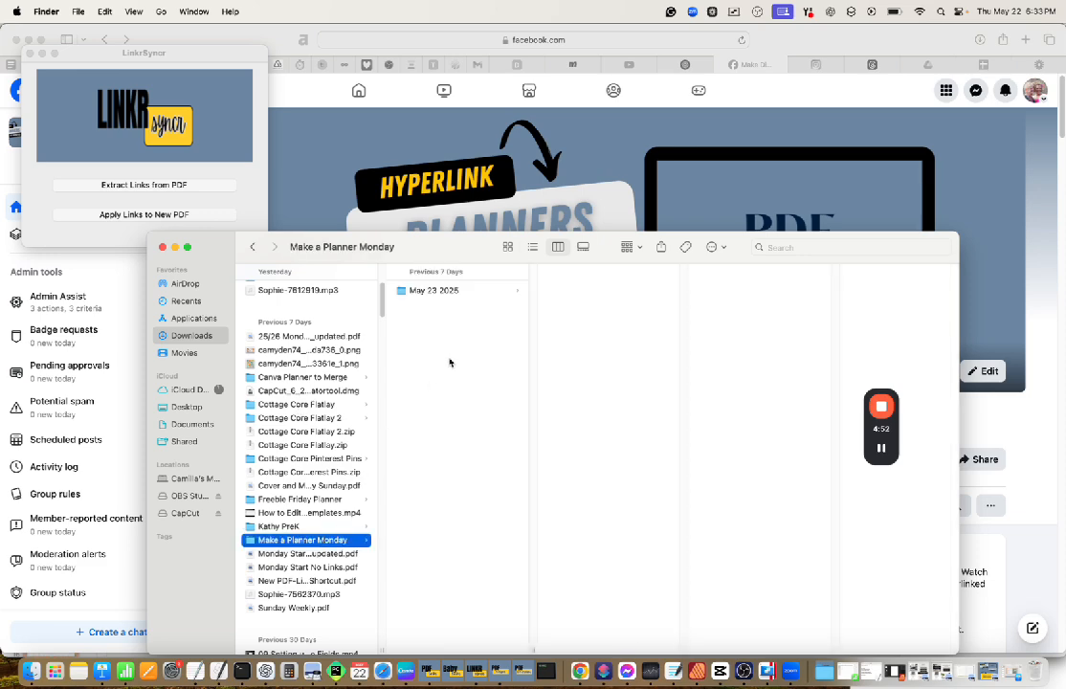
click(431, 290)
double_click(609, 317)
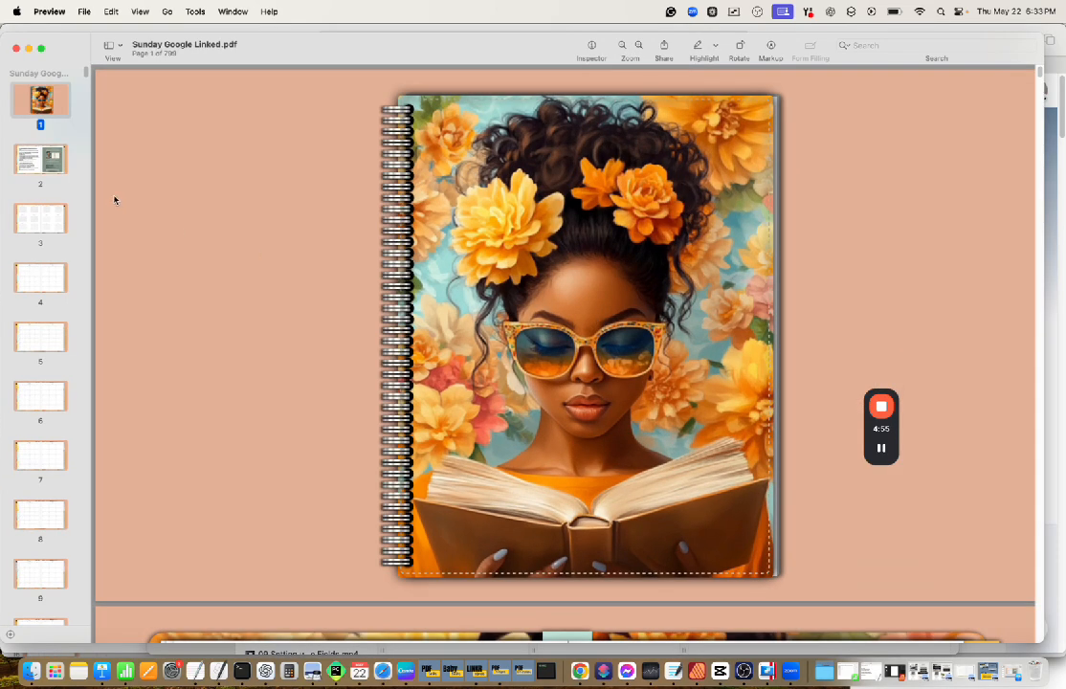
From the yearly calendar on page 3, open the July 24, 2025 daily page and test its 6 AM Google Calendar link in Safari
click(41, 219)
click(272, 214)
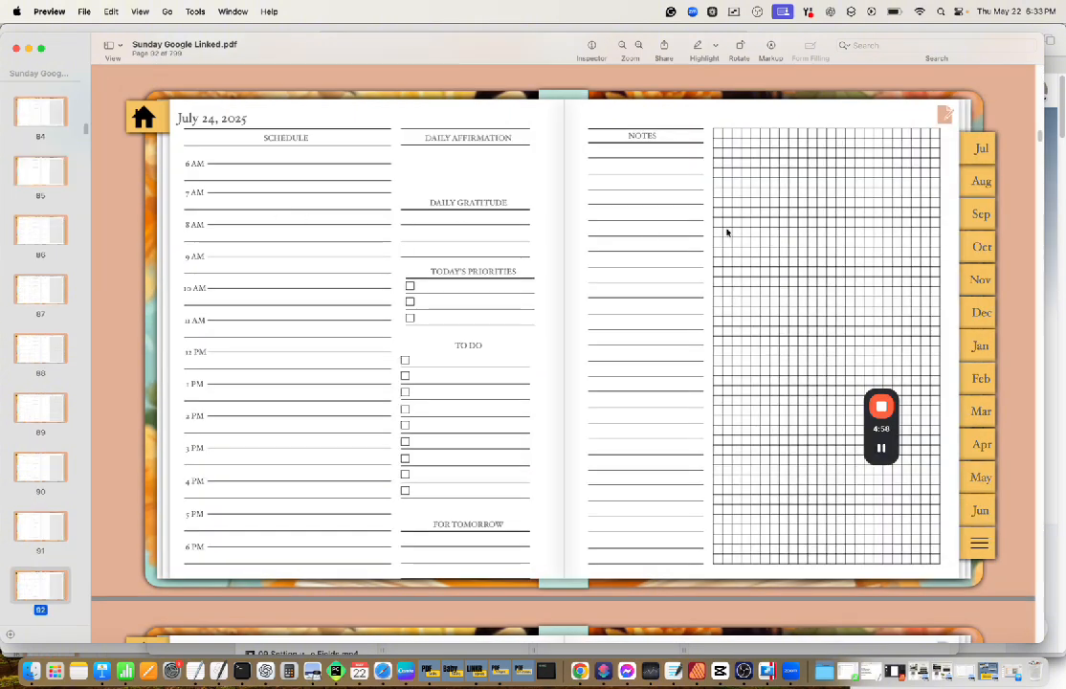
click(201, 164)
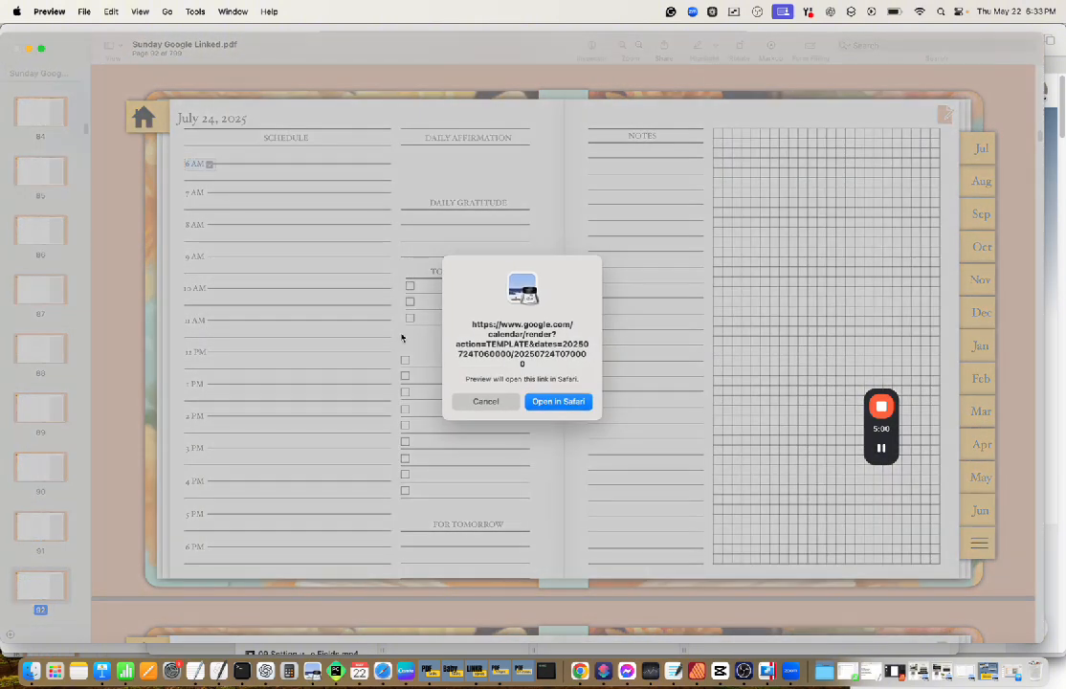
click(561, 397)
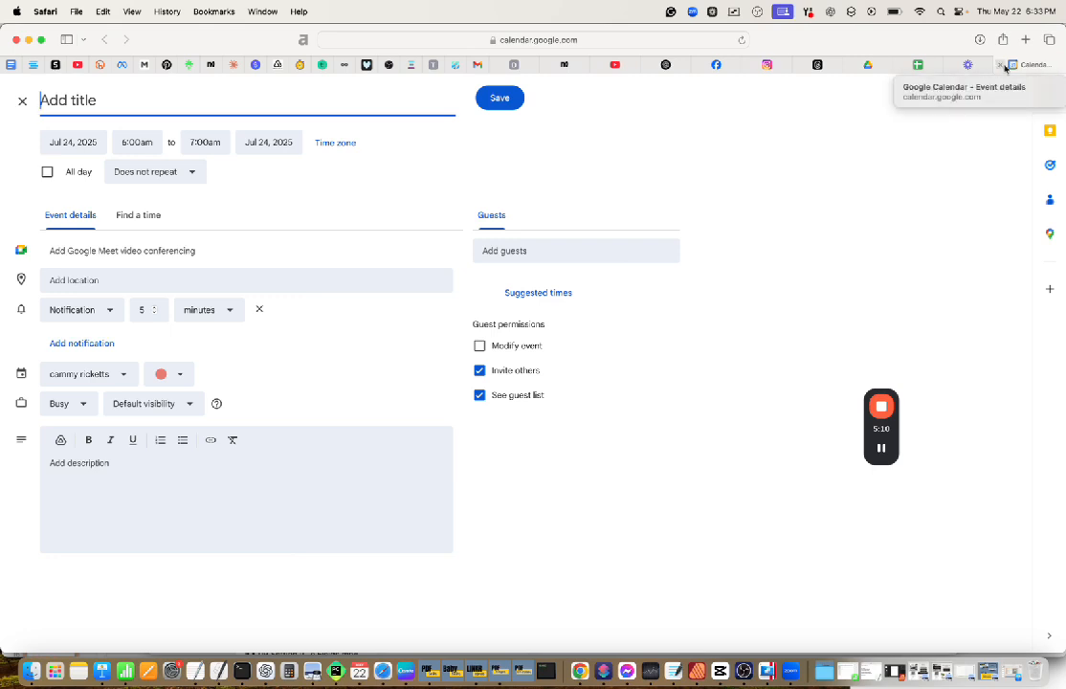
click(812, 222)
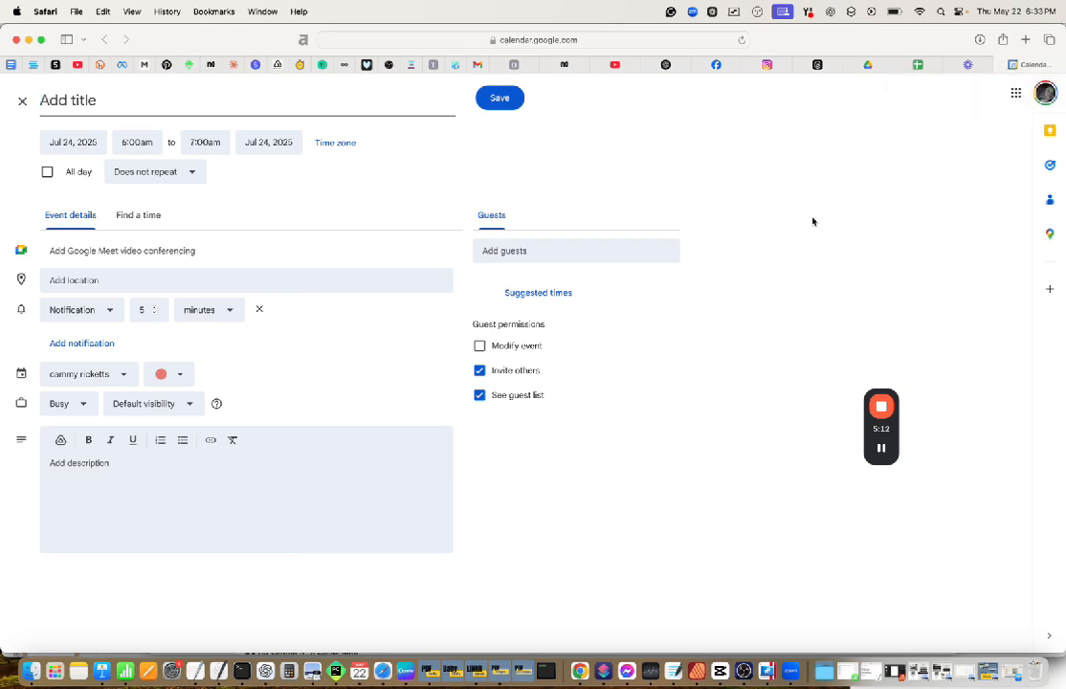